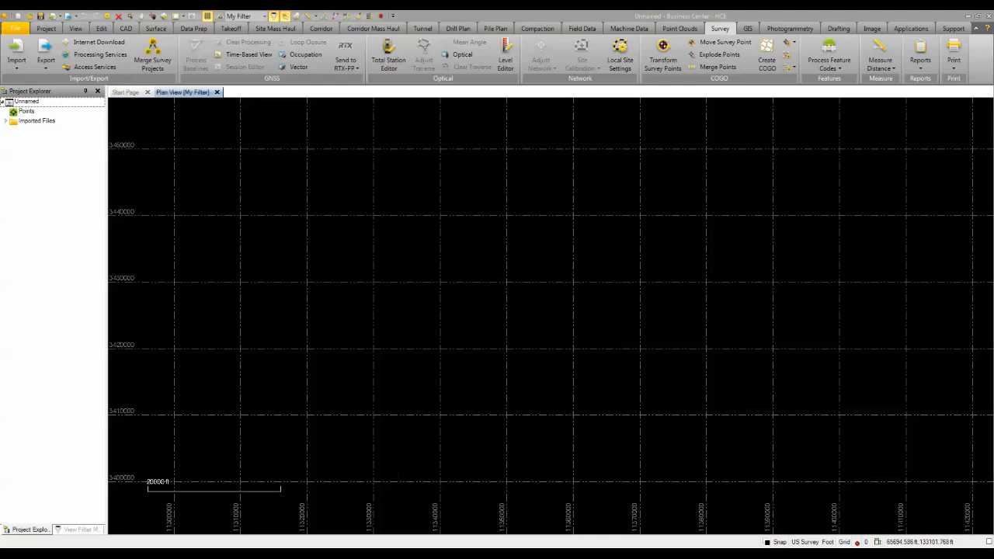
Import the CarlsonSurveCE.rw5 field book from the Survey Field Books folder into the plan view, without viewing the import summary.
mouse_move(136, 539)
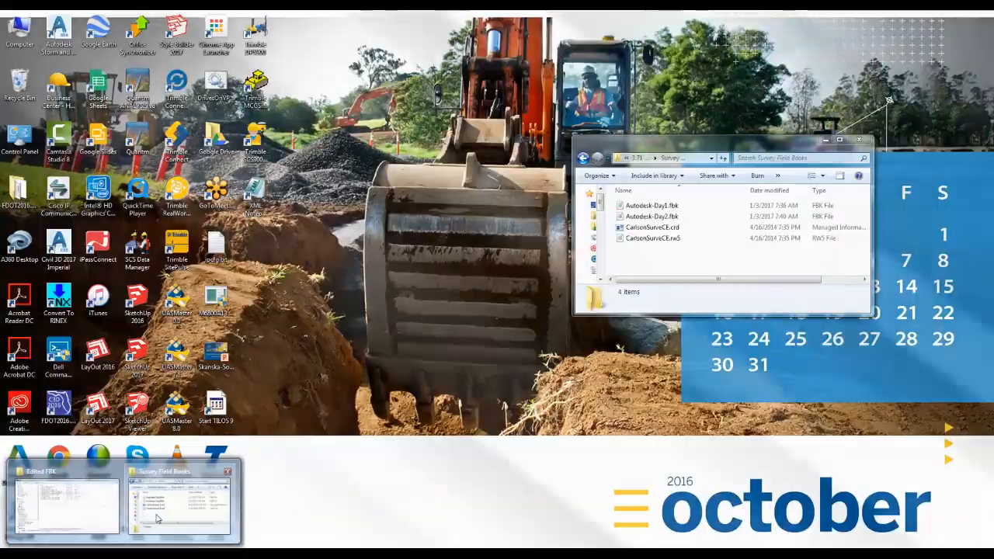
click(158, 521)
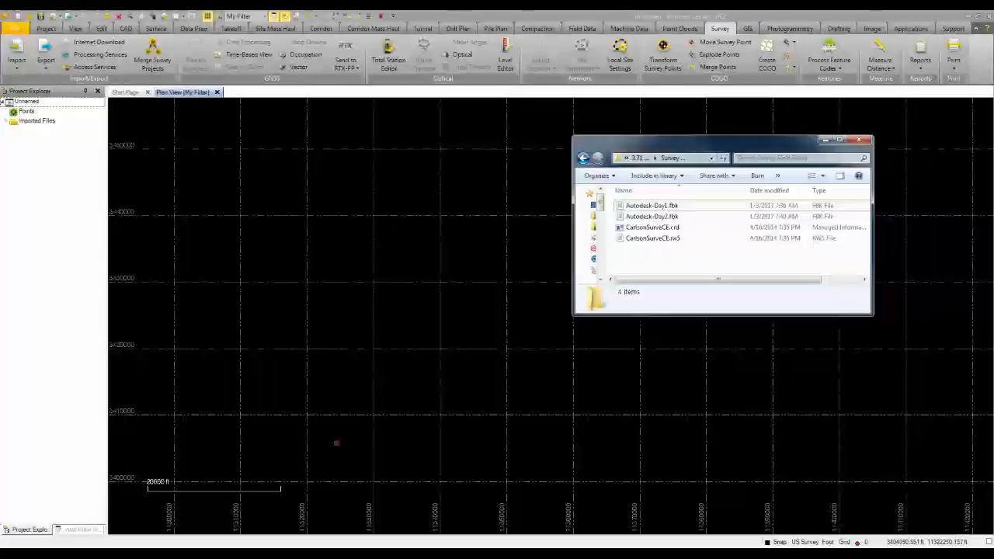
click(635, 240)
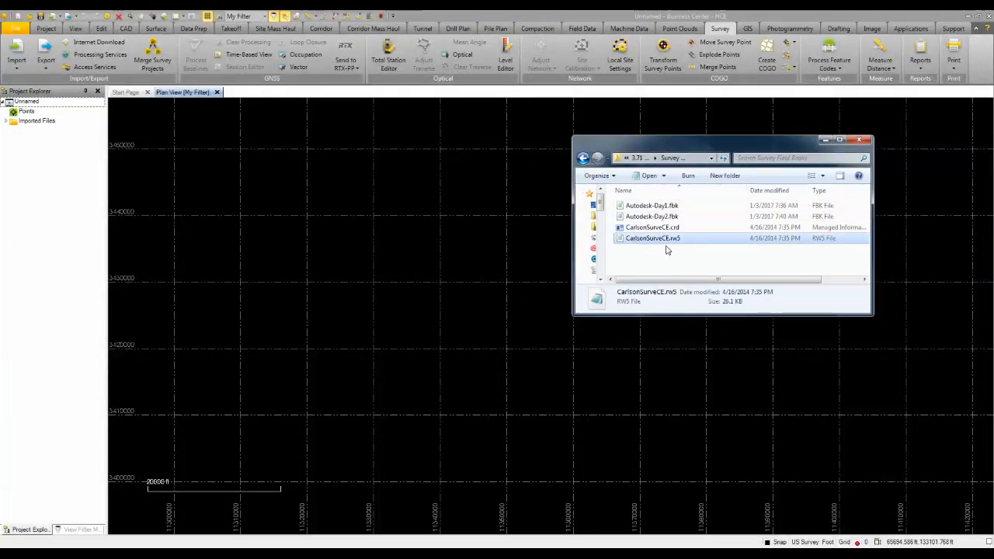
drag(639, 244, 349, 304)
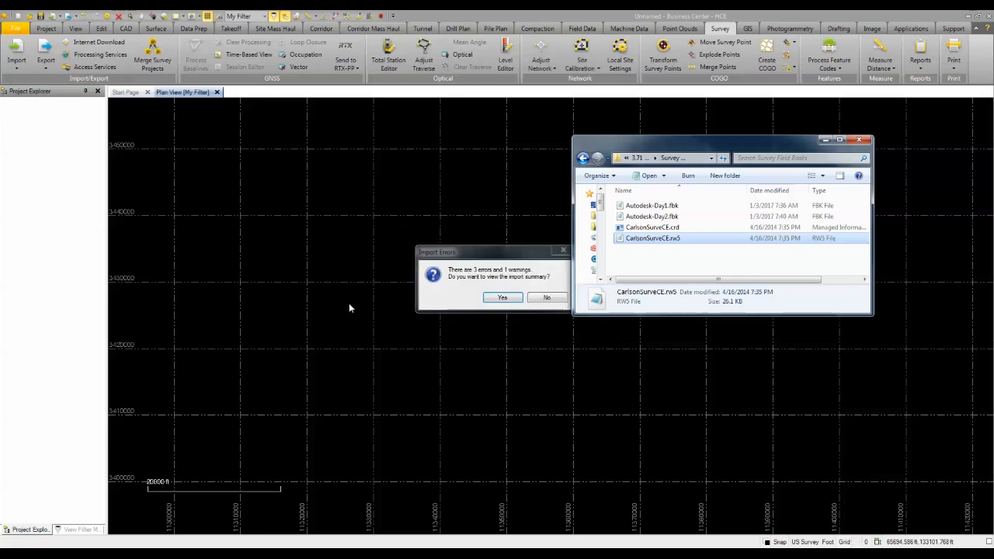
click(538, 302)
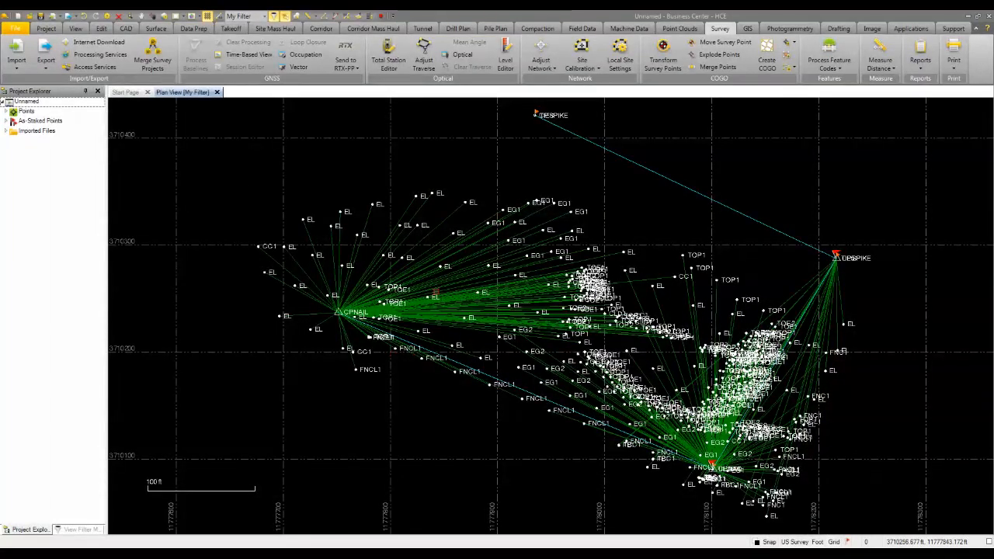
Examine the instrument setups under the imported CarlsonSurveCE.rw5 file and the list of as-staked points in the project.
click(7, 131)
click(11, 152)
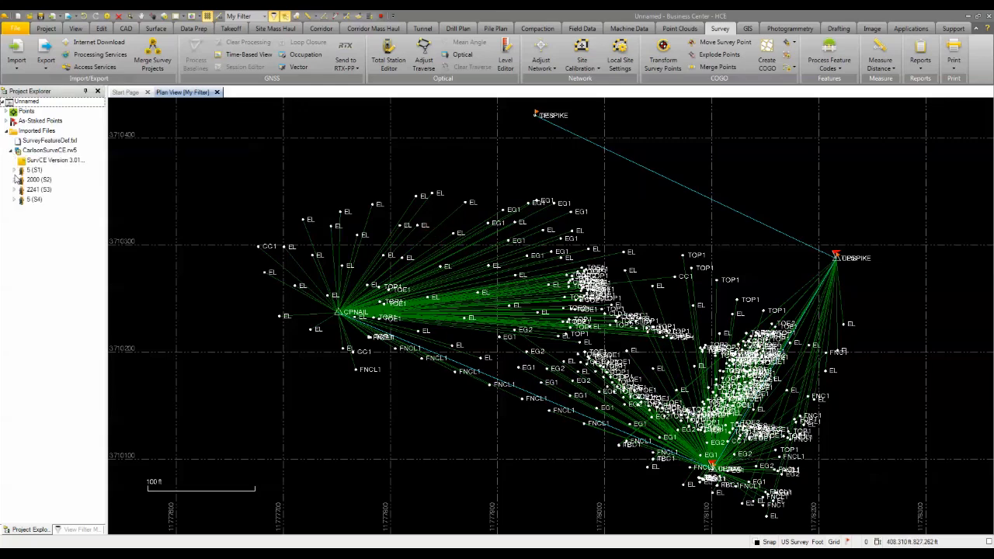
click(7, 121)
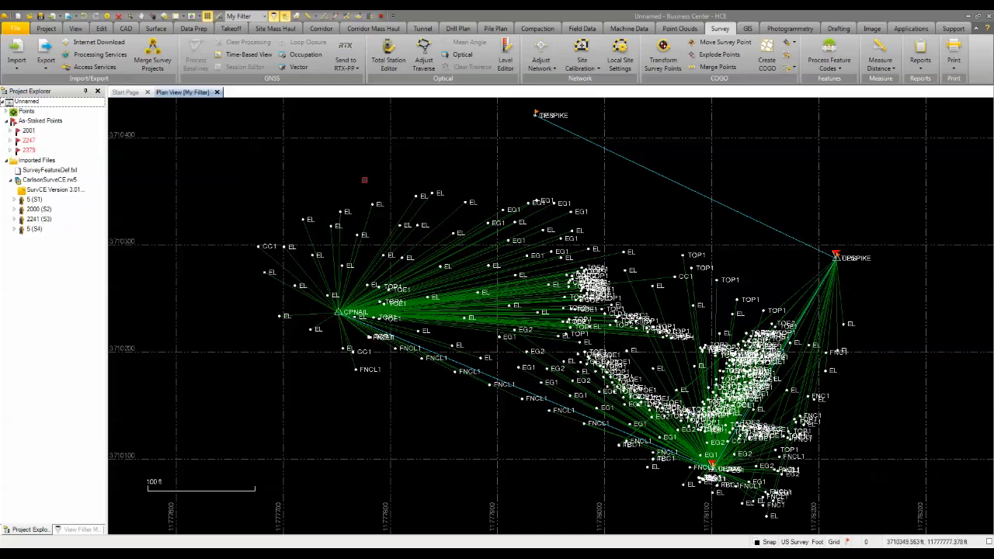
Review CarlsonSurveCE.rw5 in the Total Station Editor, examining the station setup and observations of the 5 (S4) instrument setup.
click(392, 62)
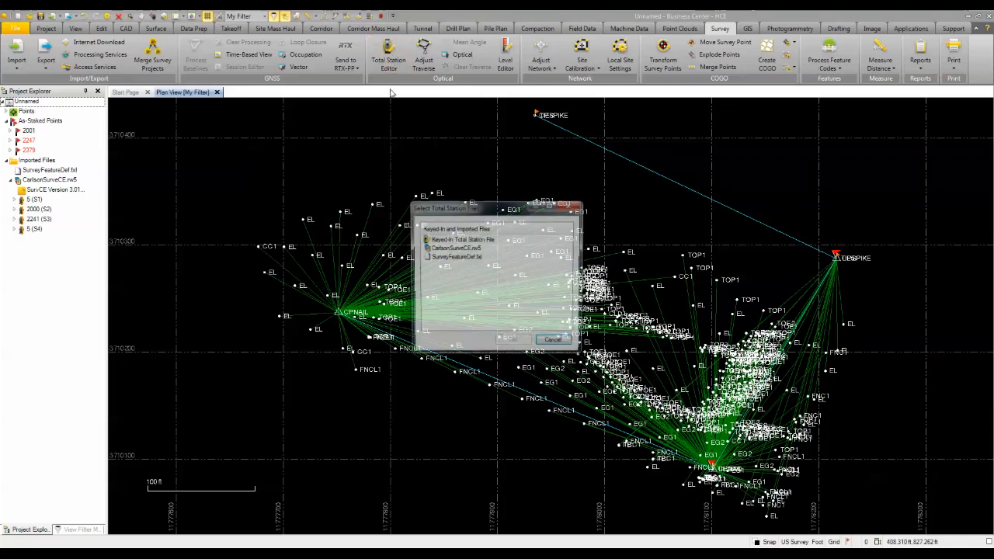
click(443, 249)
click(514, 344)
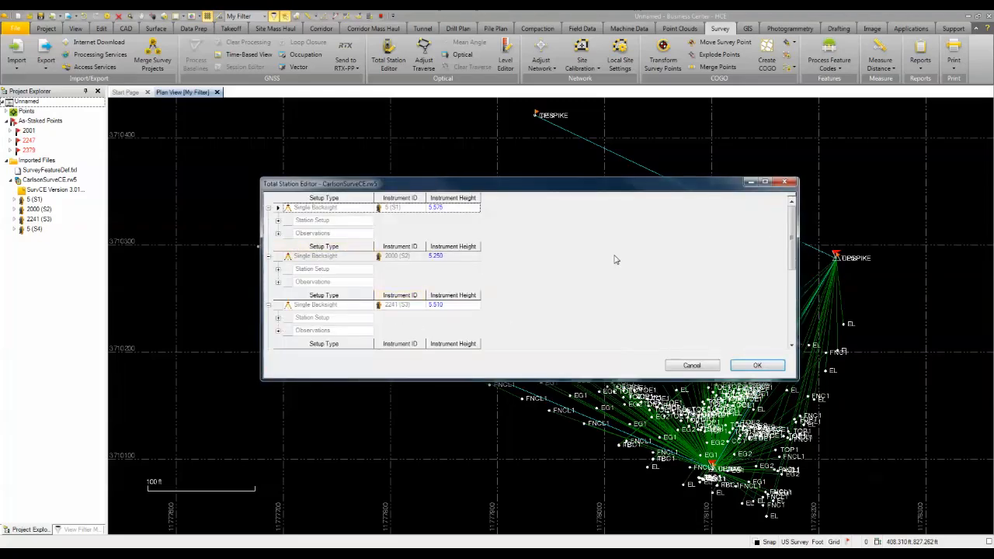
drag(789, 231, 788, 327)
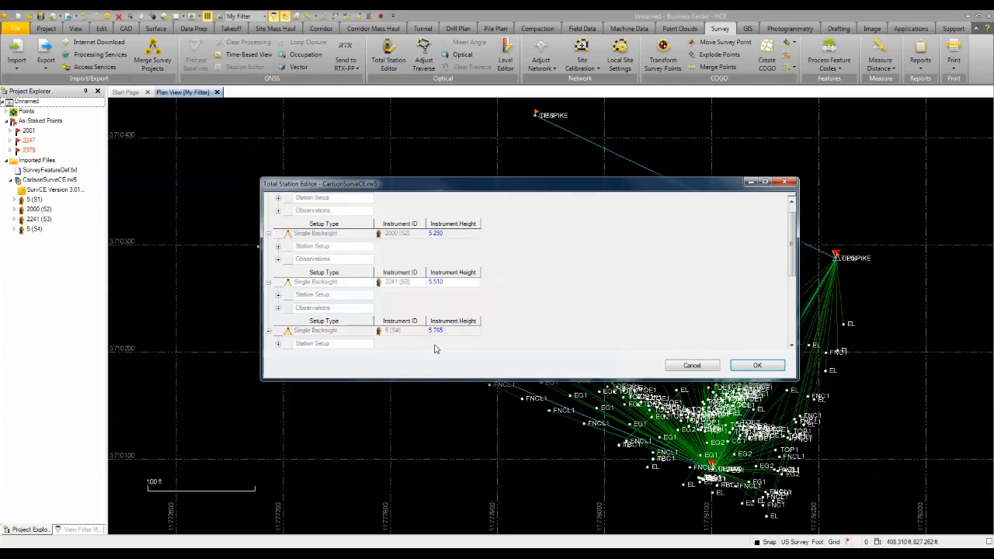
click(278, 344)
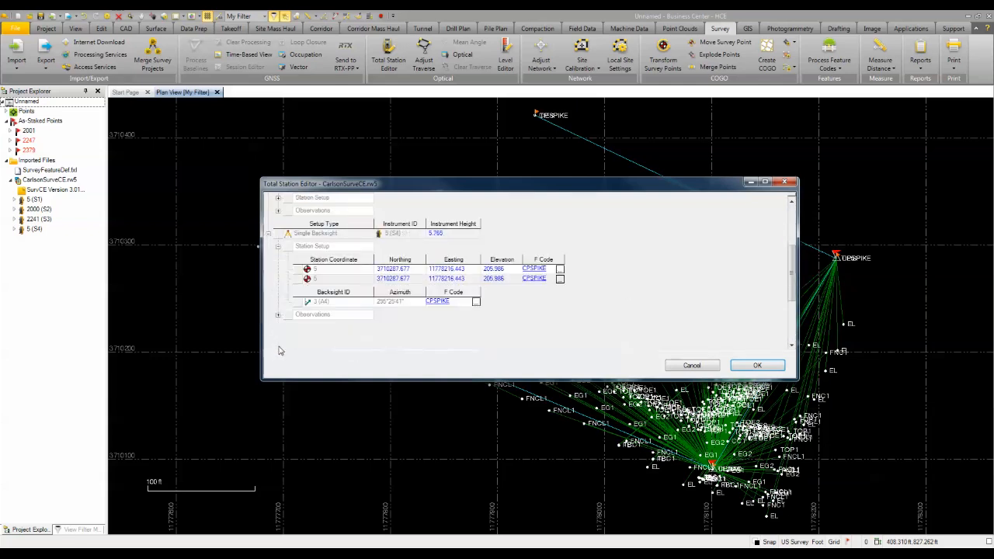
click(278, 315)
scroll(611, 296, down, 5)
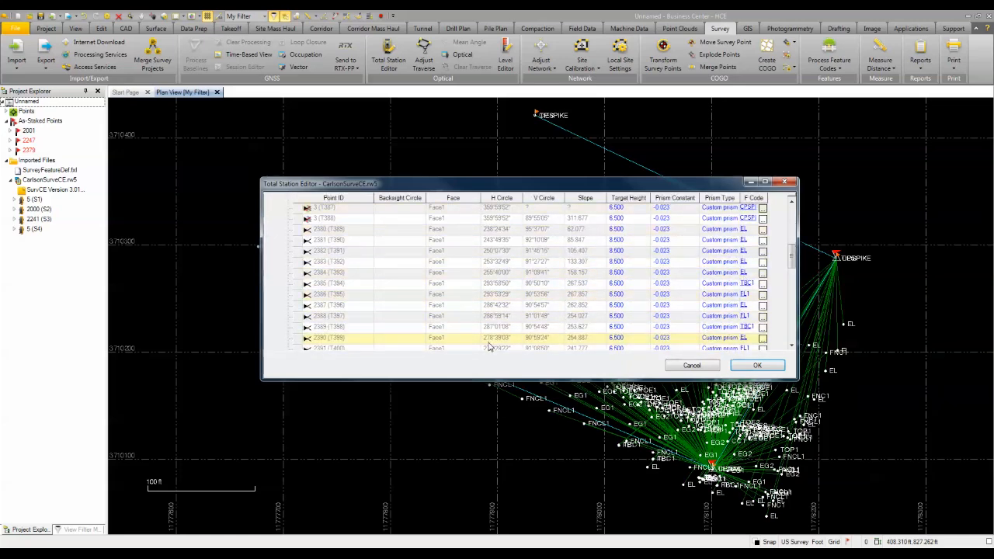
click(753, 368)
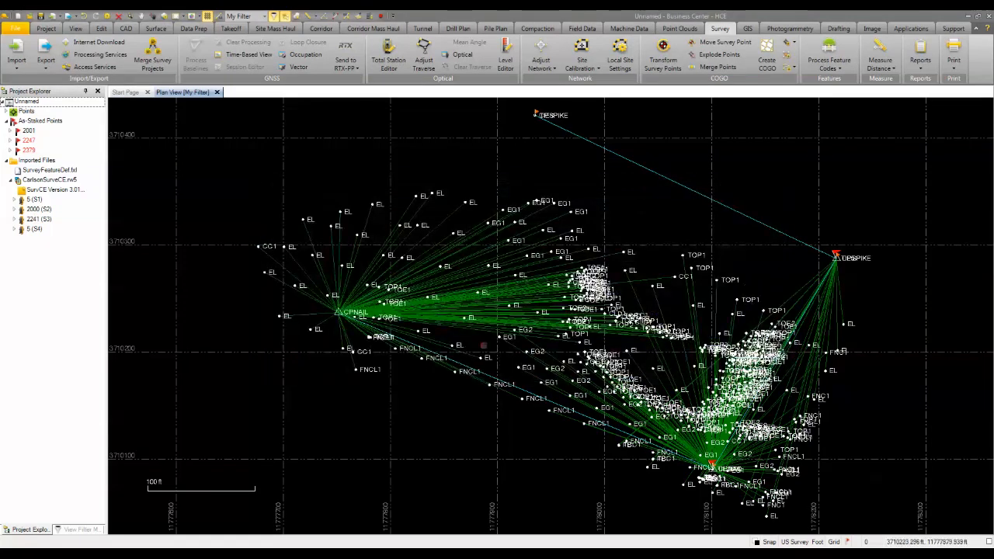
Replace the imported CarlsonSurveCE.rw5 in the project with the Autodesk-Day1.fbk and Autodesk-Day2.fbk field books.
right_click(41, 181)
click(56, 187)
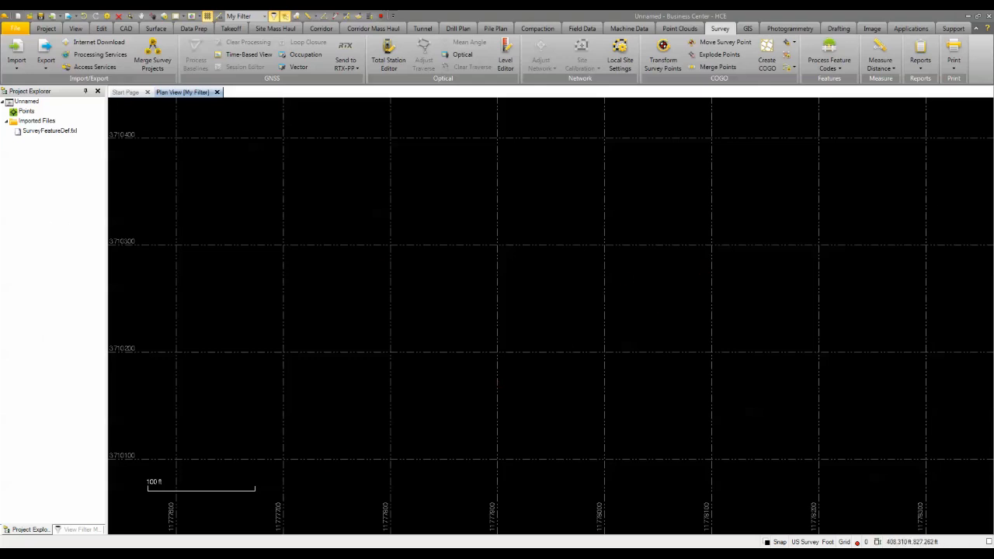
mouse_move(62, 553)
click(179, 497)
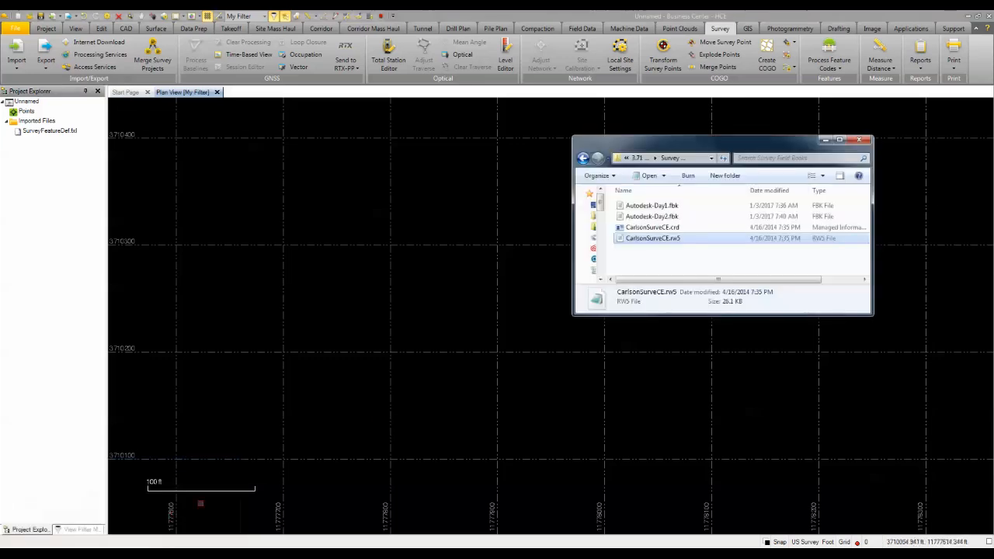
click(630, 209)
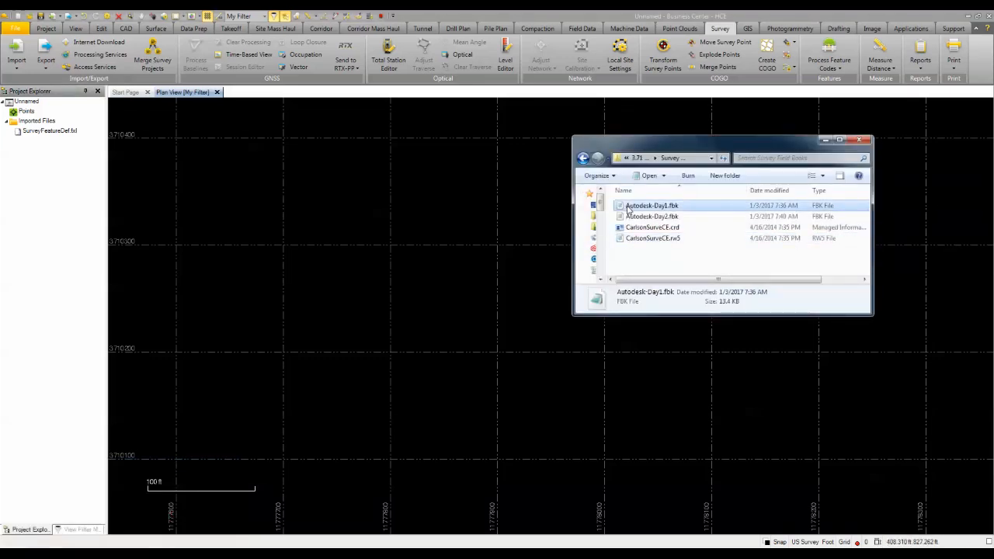
shift+click(632, 217)
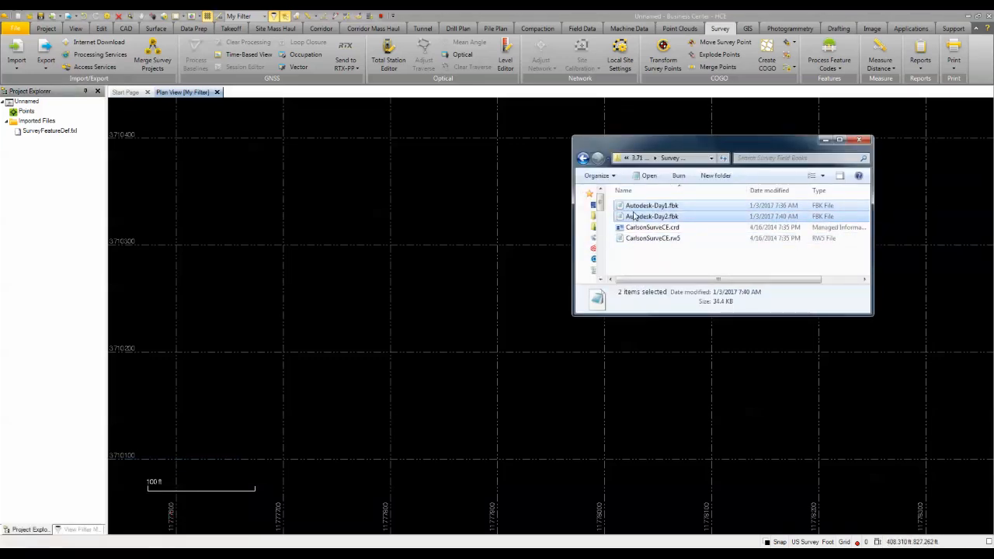
drag(632, 208, 376, 215)
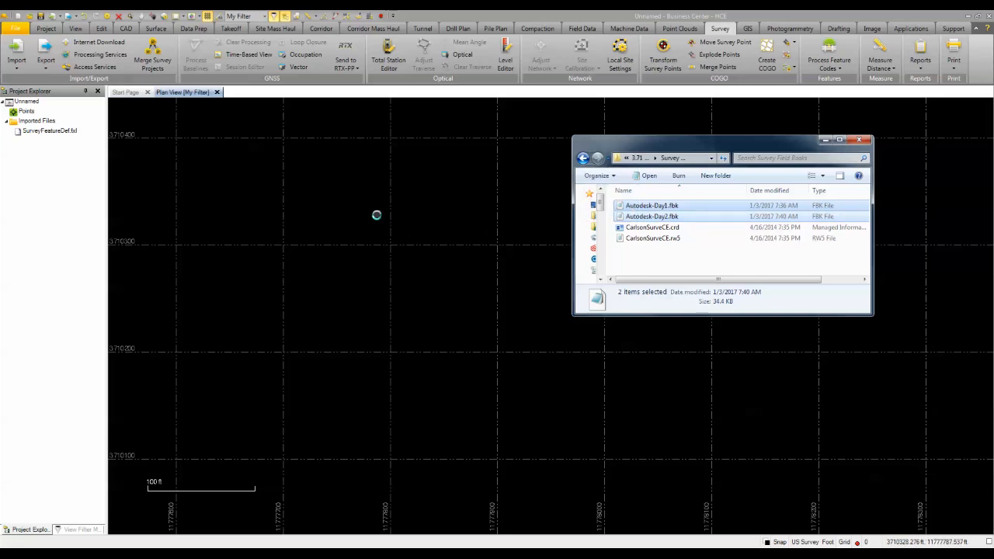
click(825, 140)
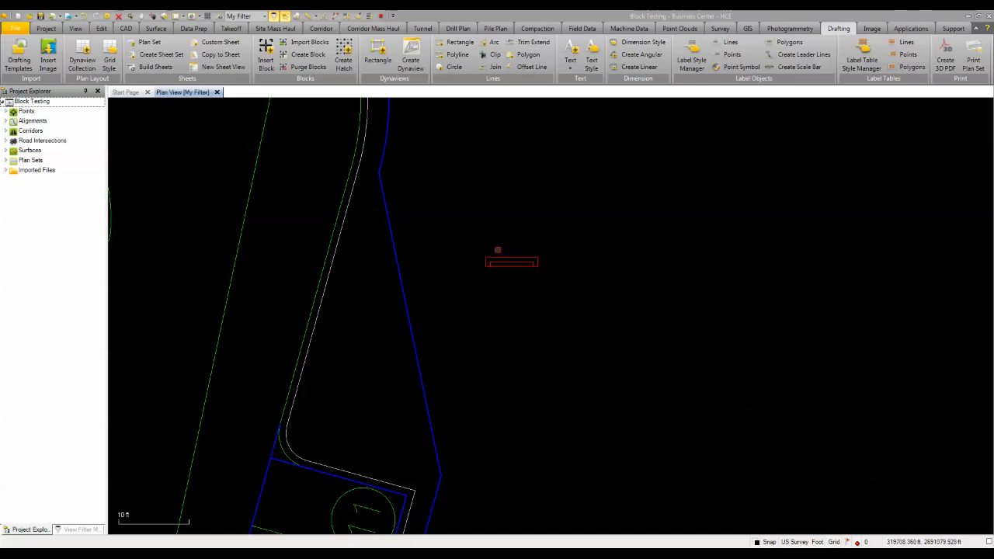
Start a new block named _DropInlet and select the three red inlet lines east of the curb as its objects.
scroll(500, 257, up, 2)
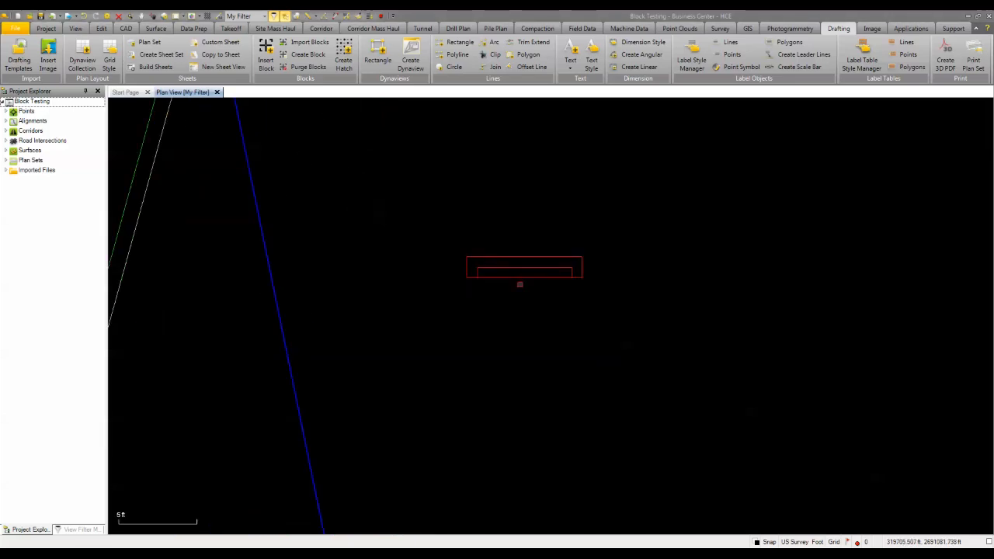
scroll(517, 293, down, 2)
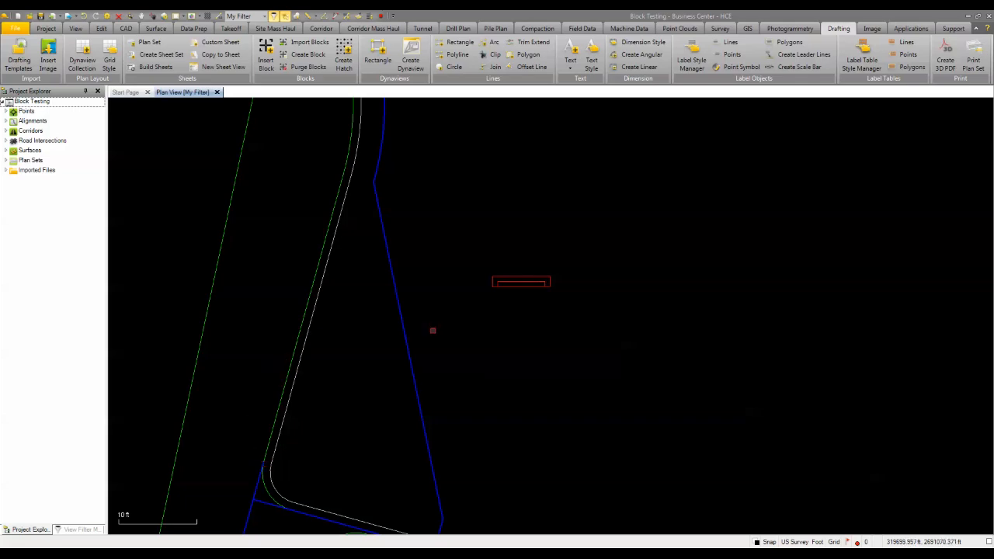
click(303, 54)
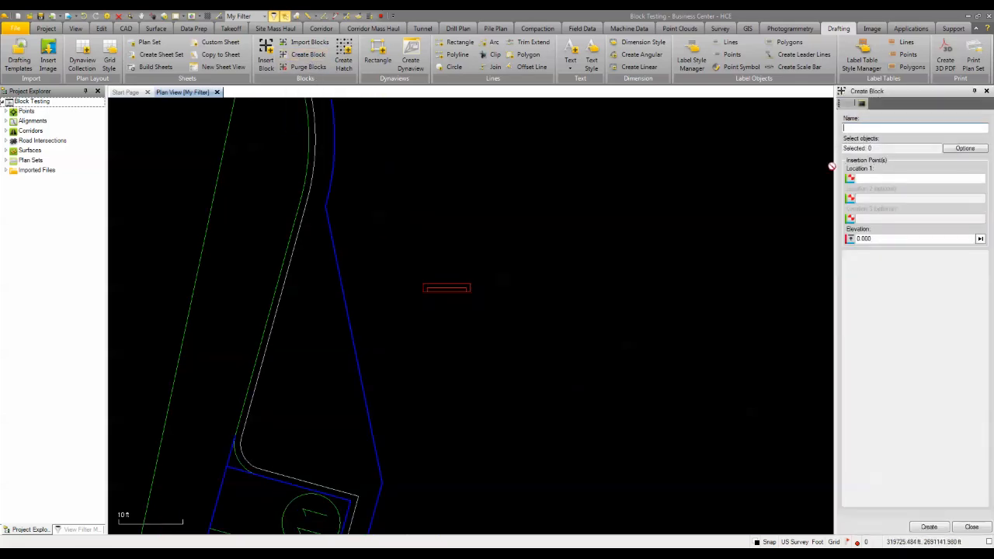
text(_DropInlet)
key(Tab)
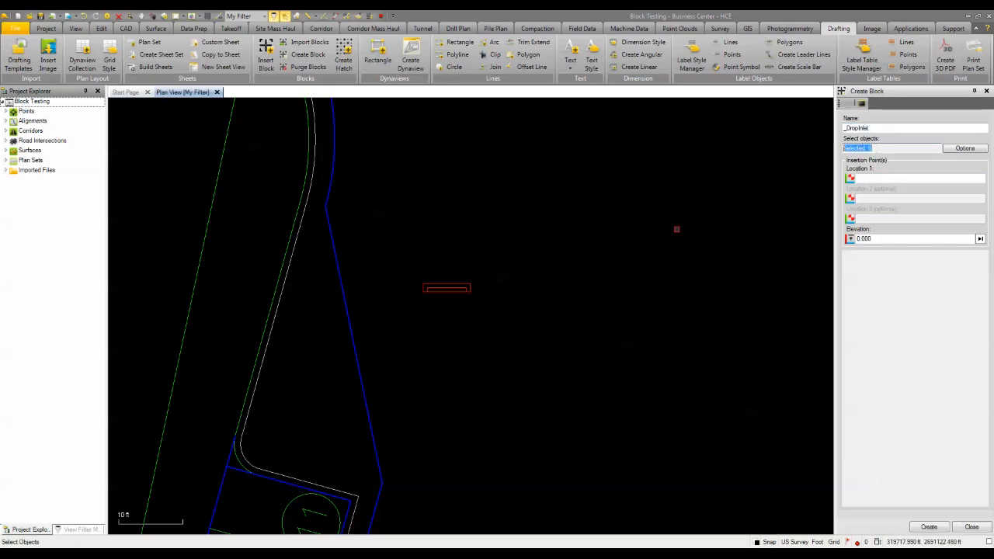
drag(406, 266, 490, 308)
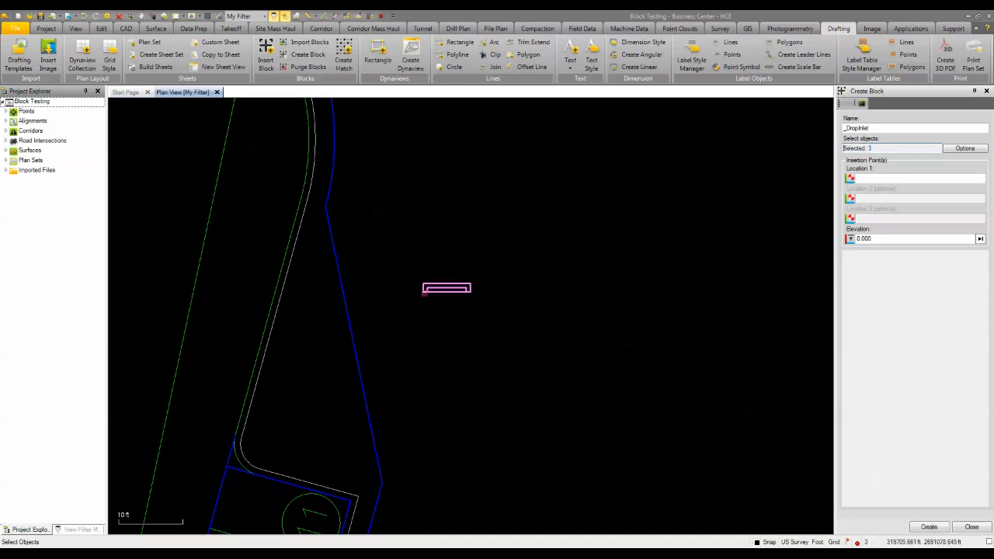
Set the block's first insertion point at the middle of the inlet's lower long edge with the Middle of Segment snap.
scroll(436, 290, up, 4)
scroll(516, 294, up, 1)
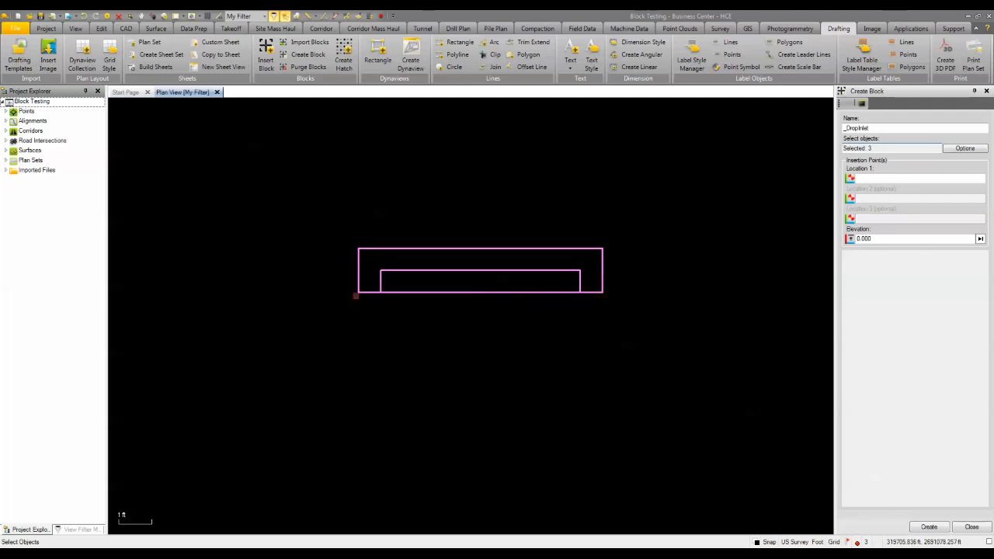
click(893, 178)
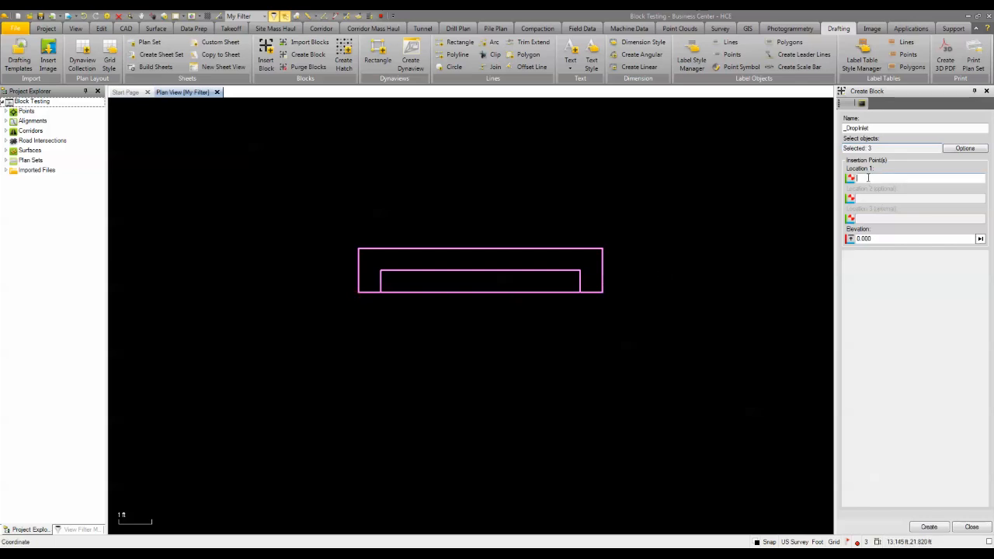
right_click(475, 292)
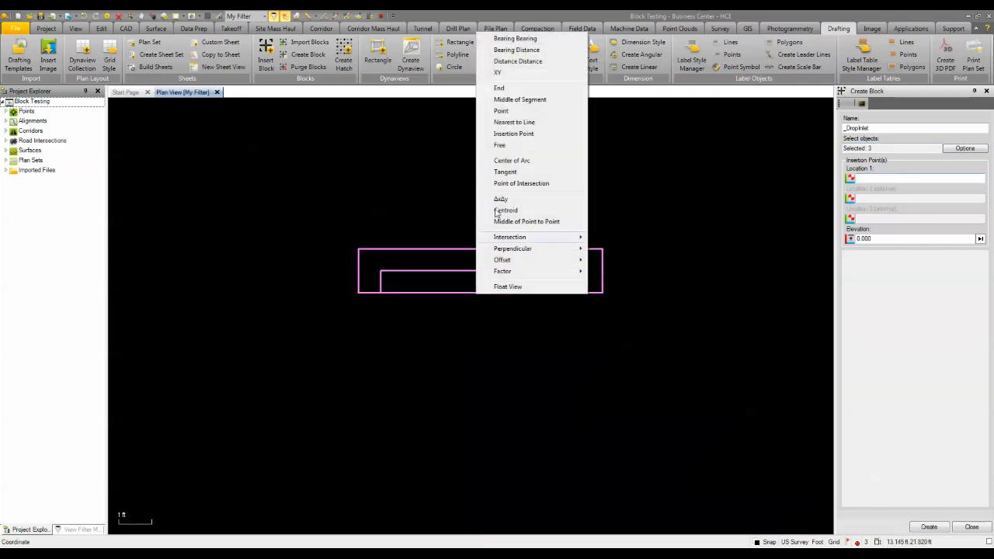
click(512, 99)
click(479, 293)
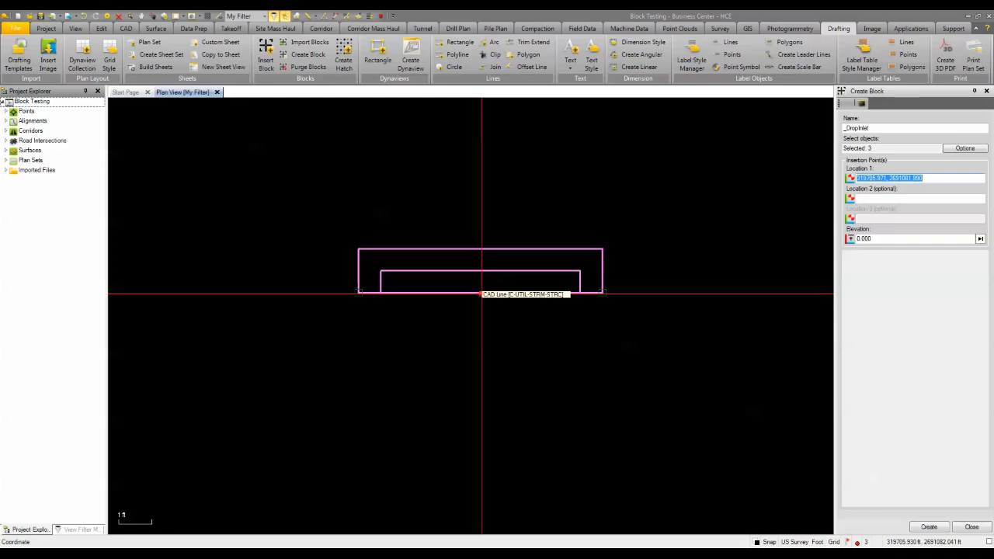
Set the second and third insertion points at the inlet's lower-left and upper-left corners, and create the block at elevation 0.000.
click(863, 198)
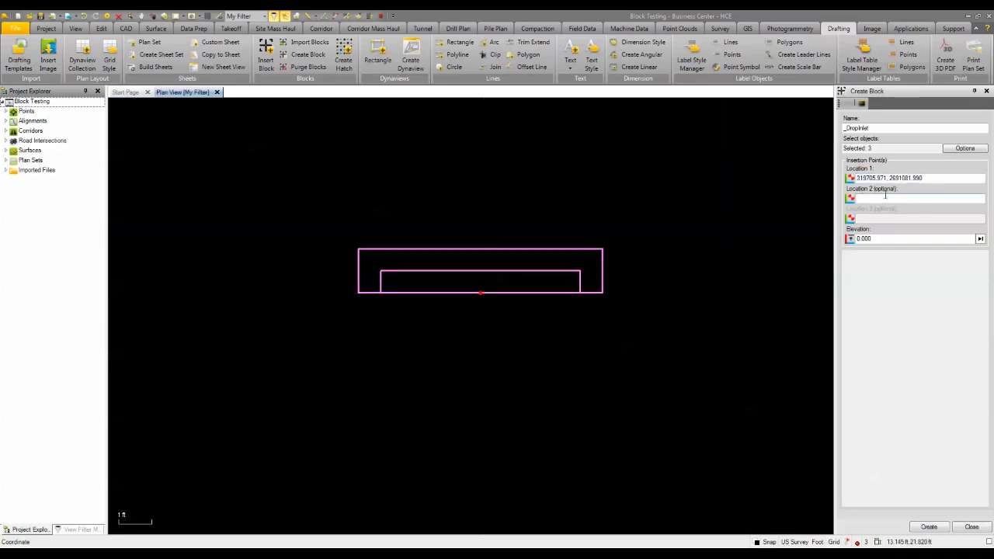
click(358, 292)
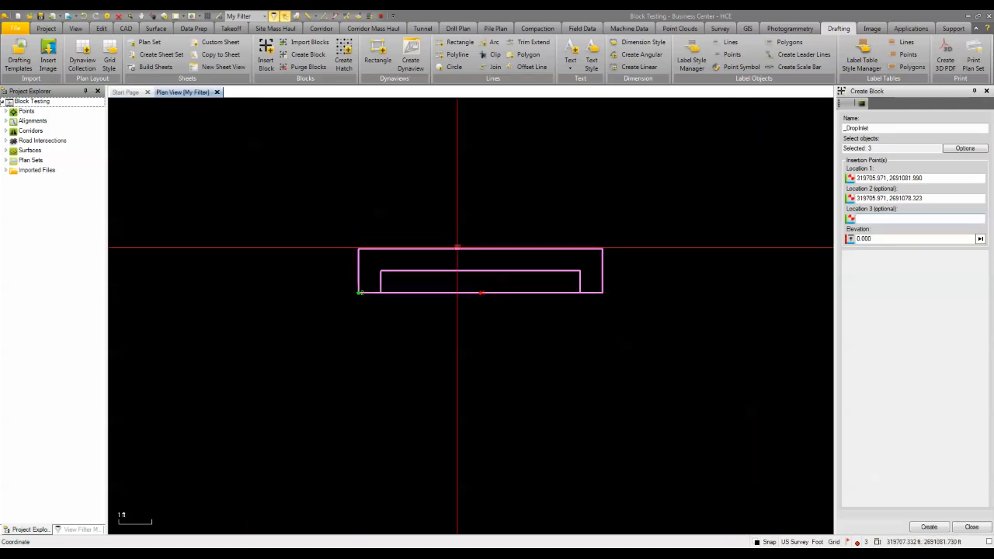
click(359, 250)
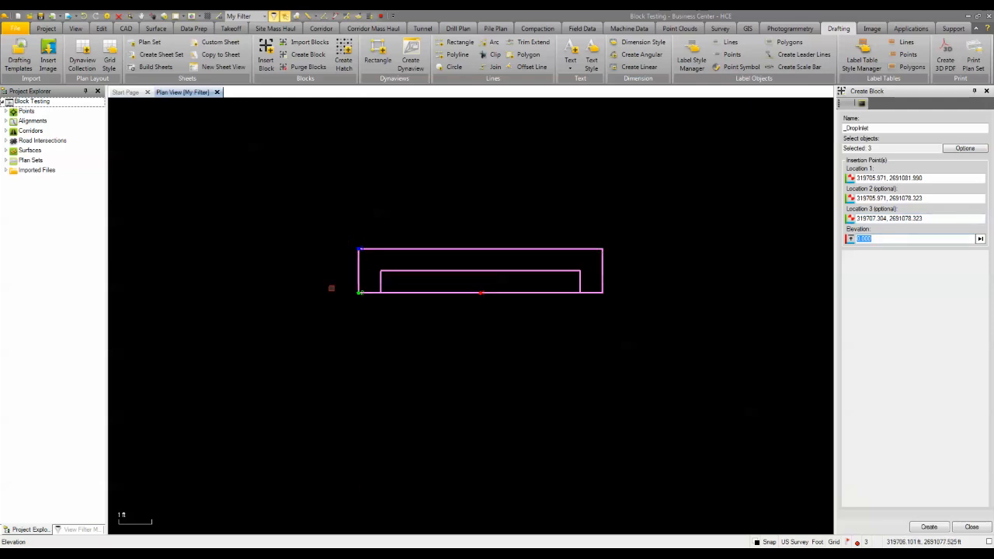
click(928, 530)
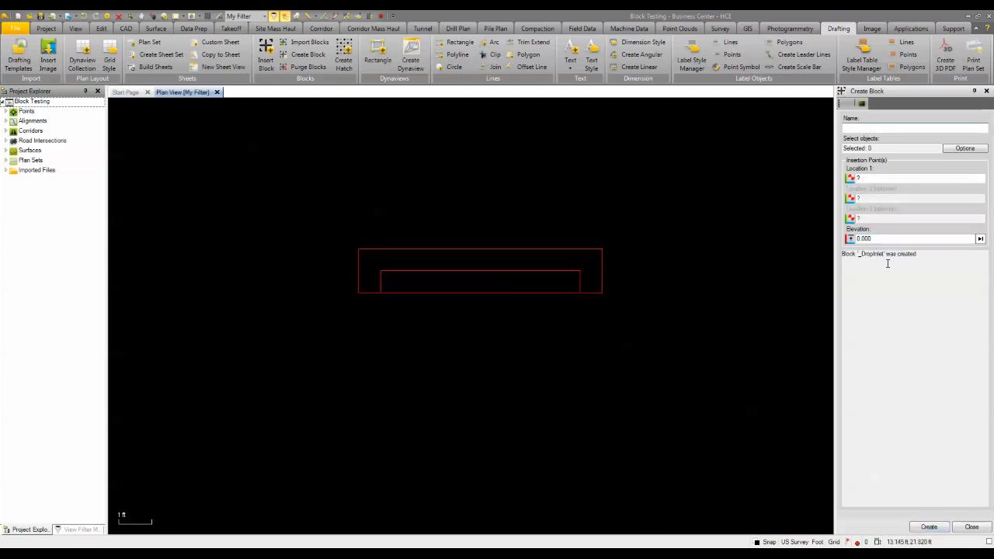
click(979, 527)
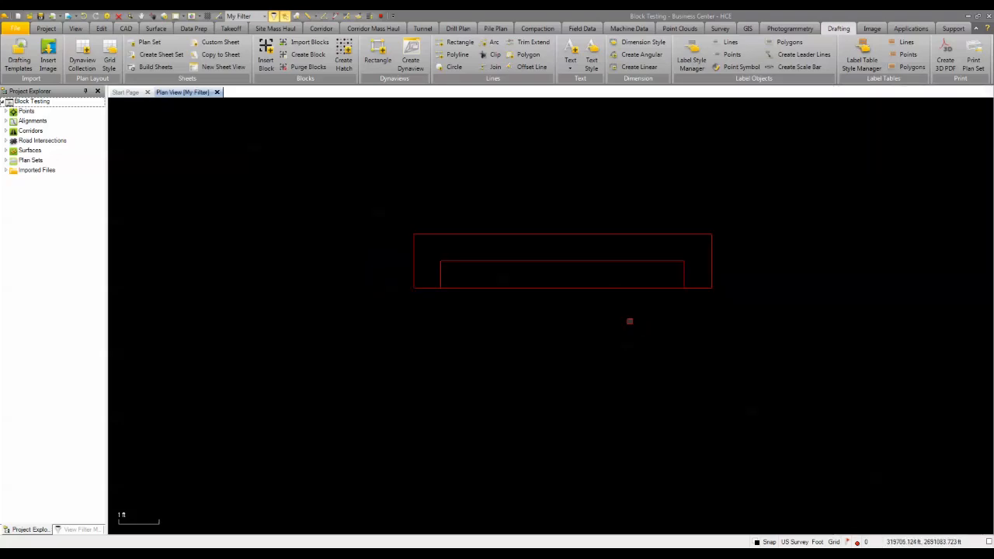
Start inserting the _DropInlet block and set its first location on the green curb line just north of the curb return, using Nearest to Line.
scroll(596, 333, down, 5)
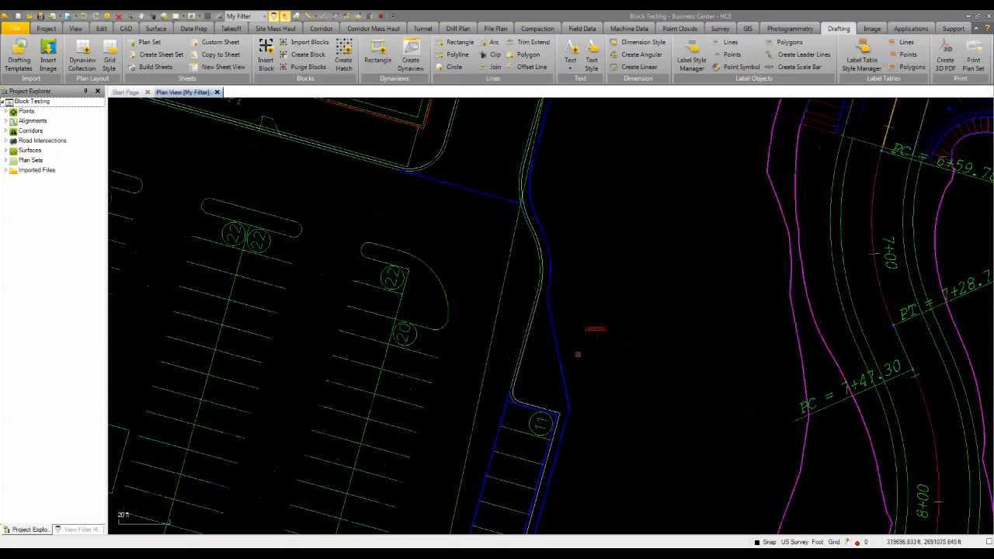
middle_drag(577, 350, 573, 291)
scroll(505, 282, up, 3)
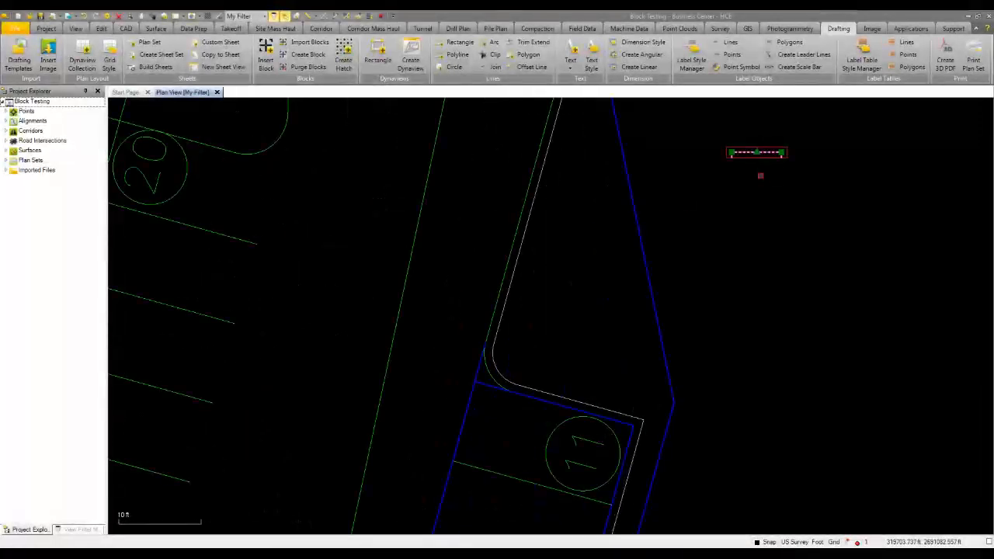
click(265, 62)
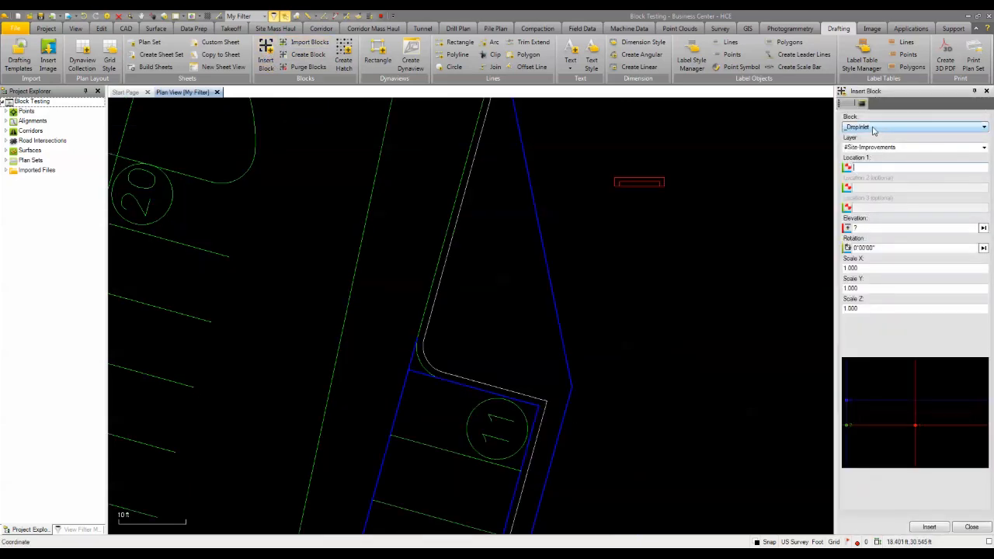
click(875, 130)
click(873, 127)
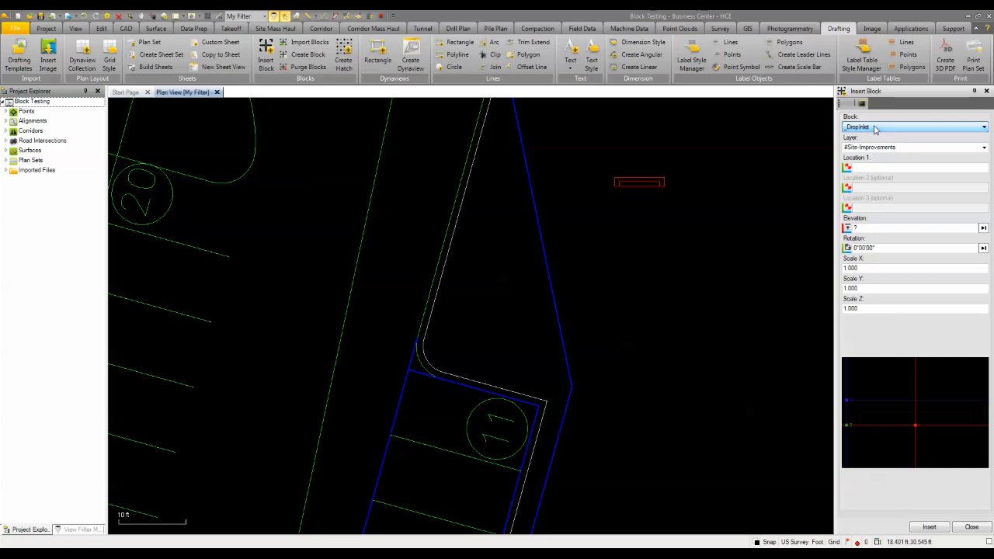
click(903, 167)
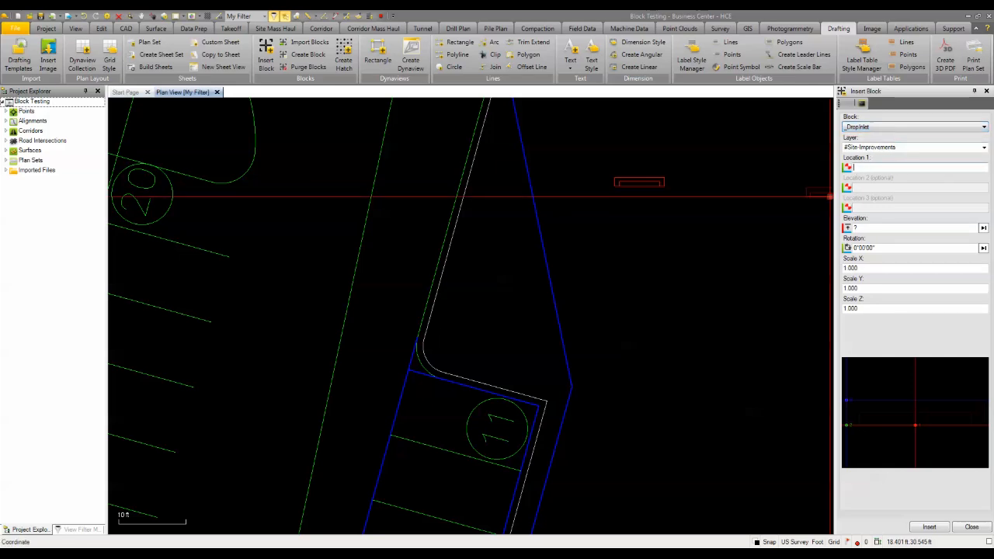
scroll(399, 328, up, 4)
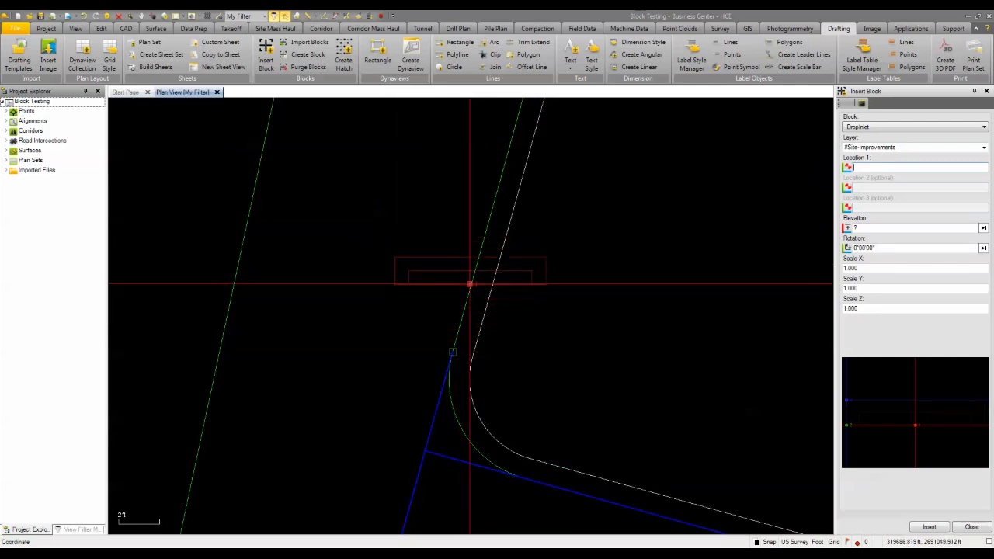
right_click(476, 274)
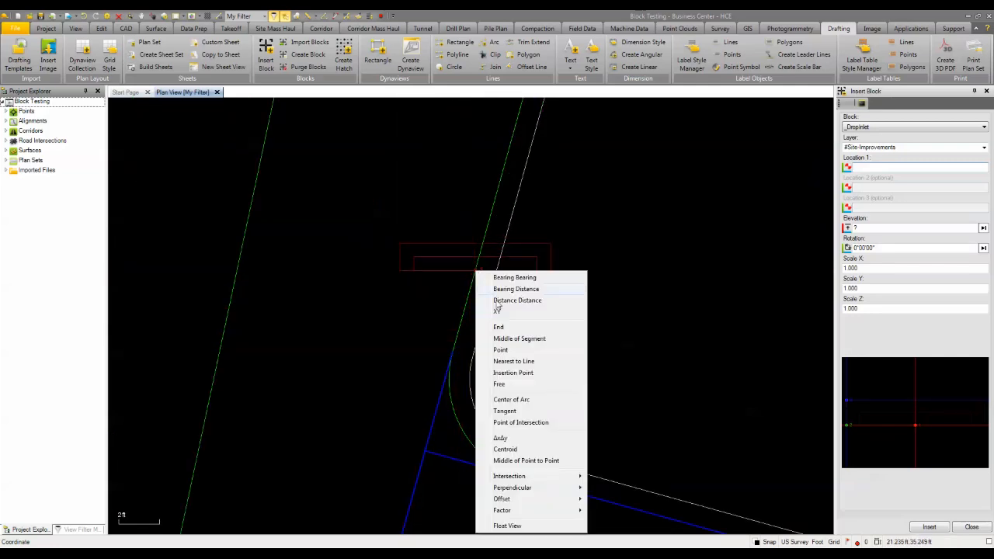
click(512, 359)
click(468, 284)
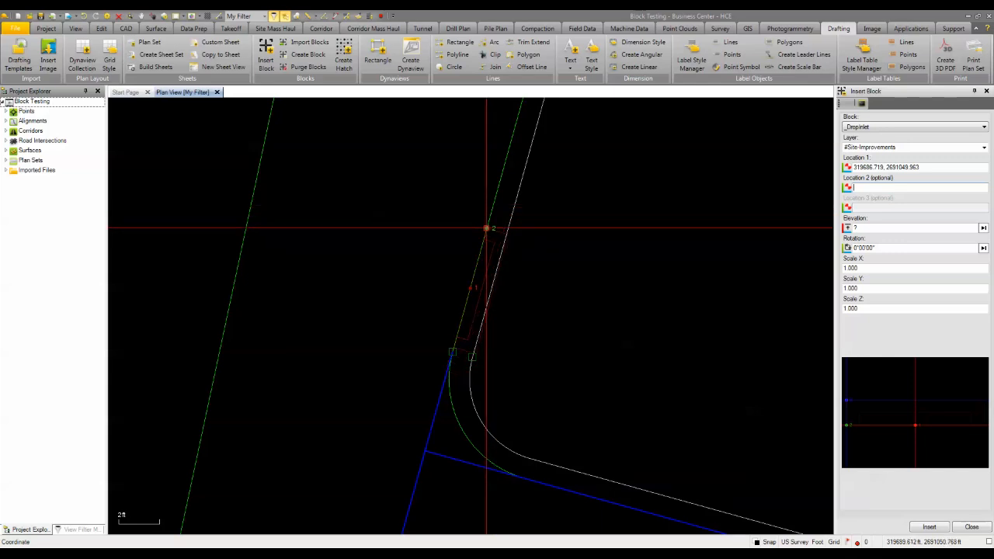
Set the block's second location about 3 ft farther north on the same green curb line with Nearest to Line.
right_click(487, 228)
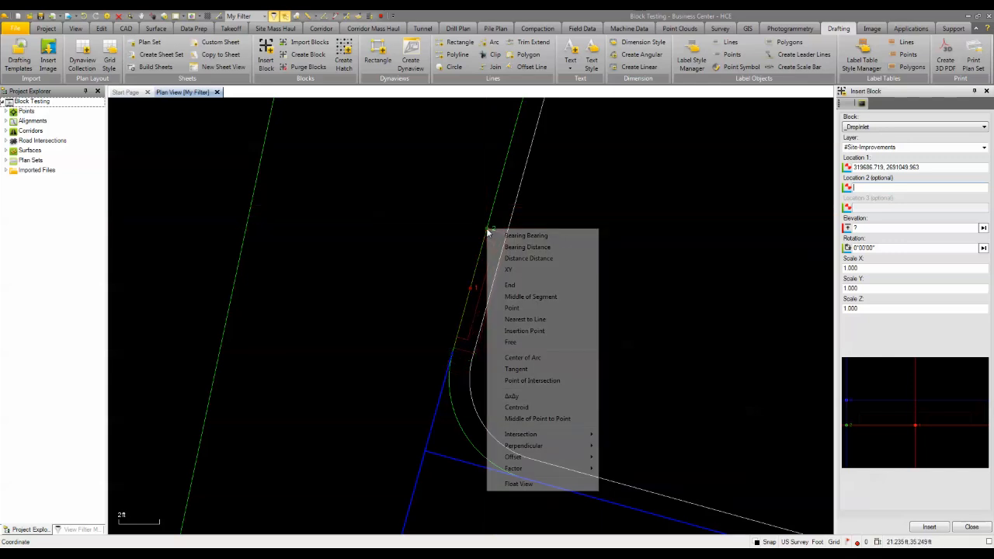
click(524, 319)
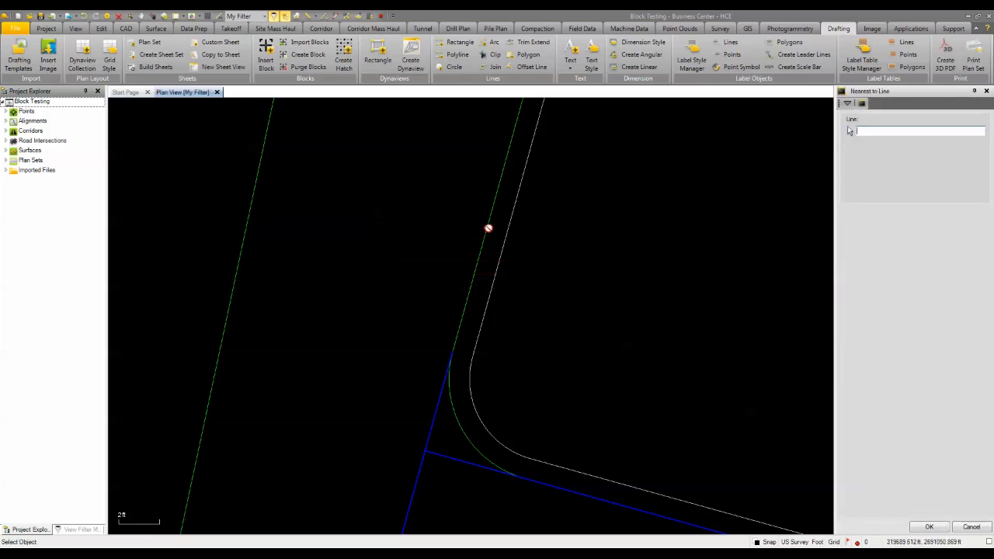
click(487, 228)
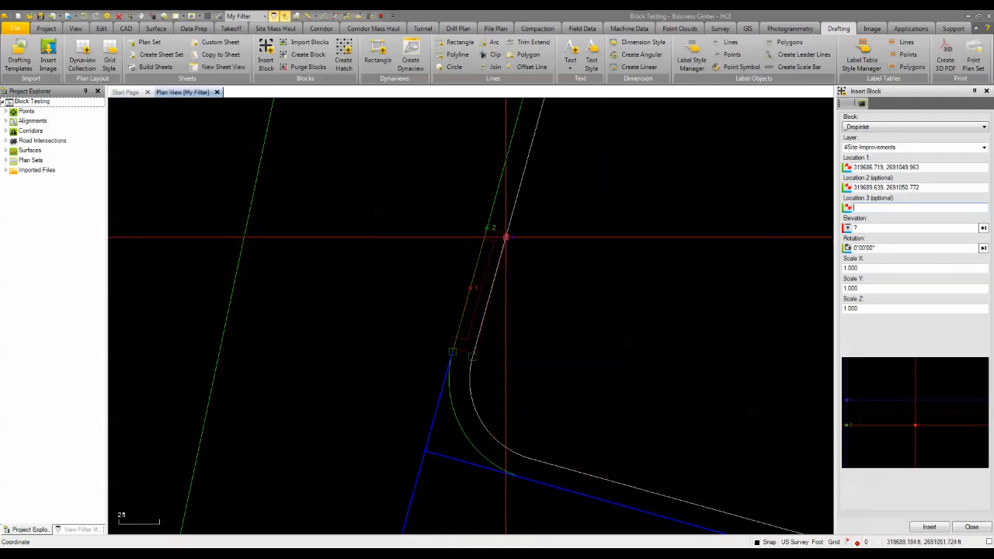
Set the third location on the white curb line beside the second location, insert the inlet with undefined elevation, and end the command.
click(505, 237)
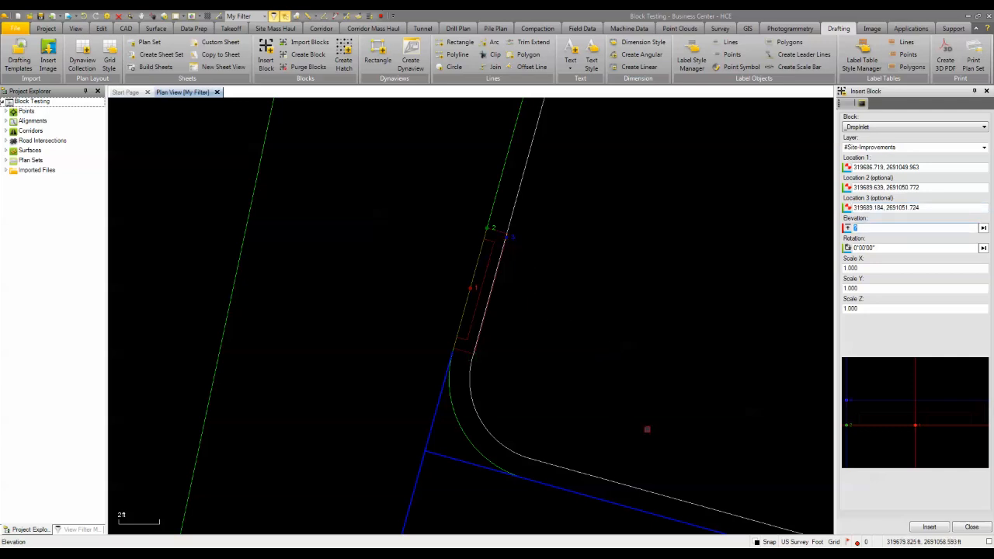
key(Return)
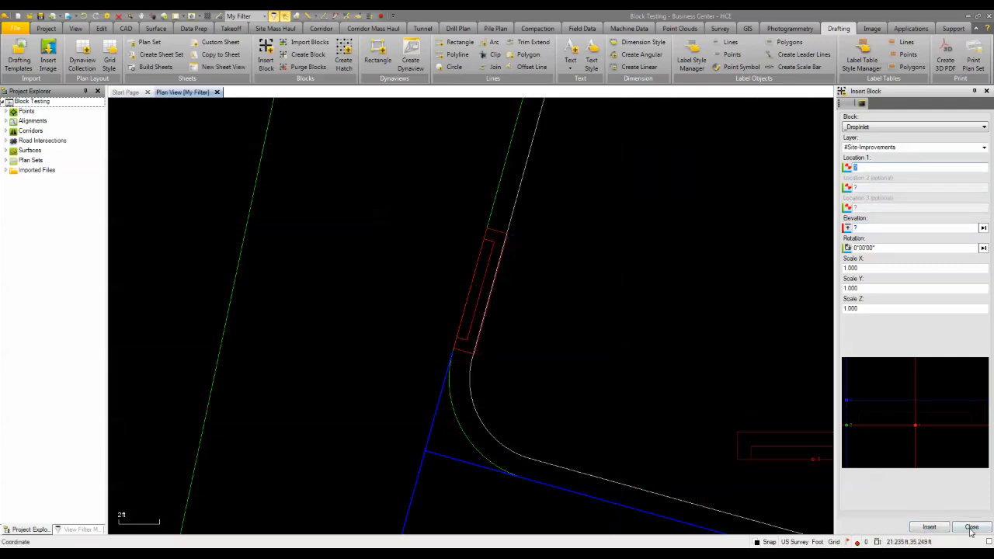
key(Escape)
scroll(689, 364, down, 3)
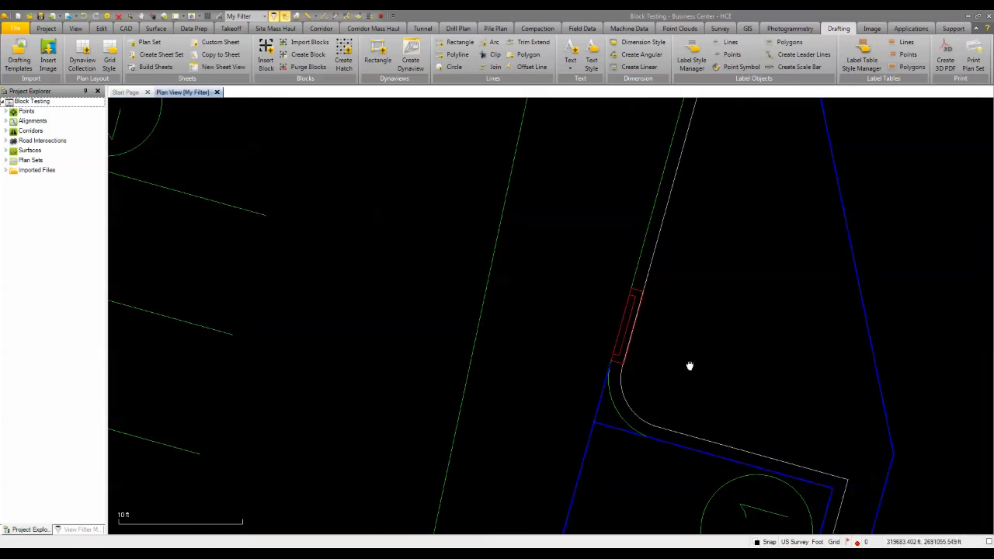
middle_drag(689, 361, 492, 332)
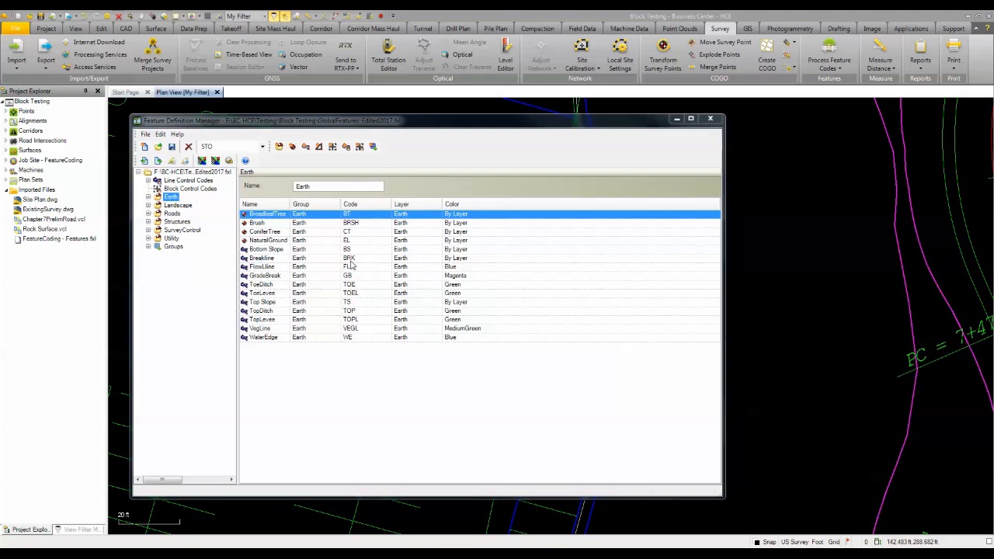
click(145, 136)
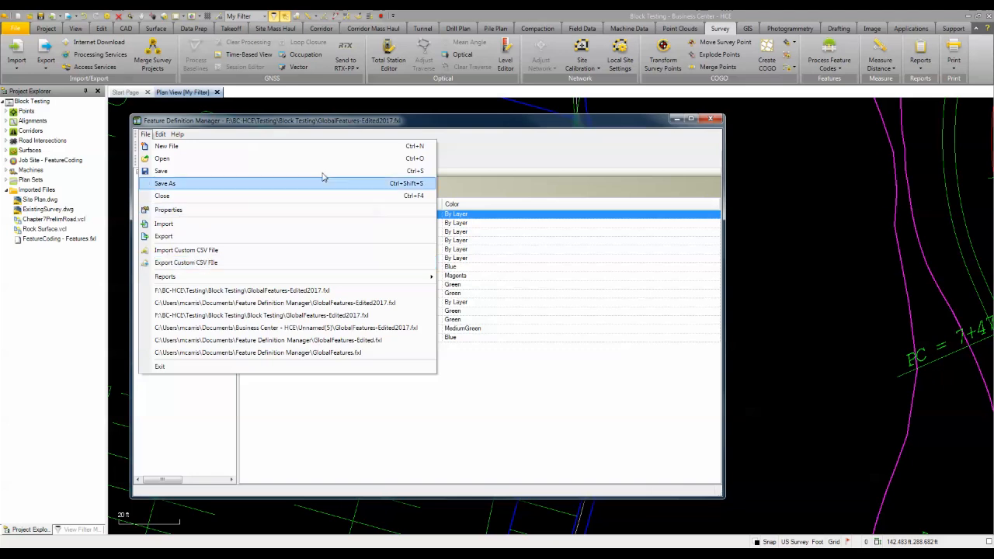
click(464, 145)
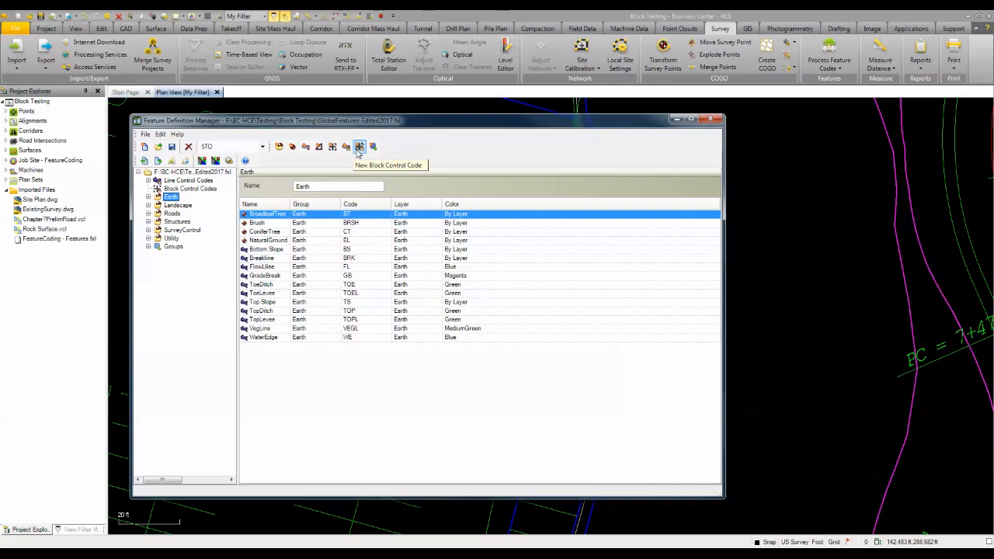
Create a block control code named Orientation with code OR that constructs a block using this point and the next two as insertion points.
click(359, 147)
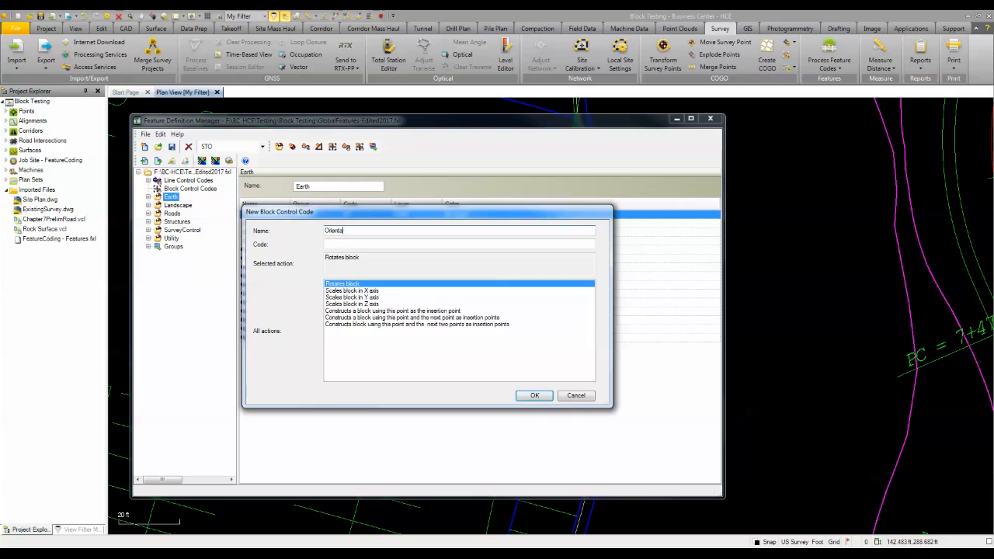
click(346, 244)
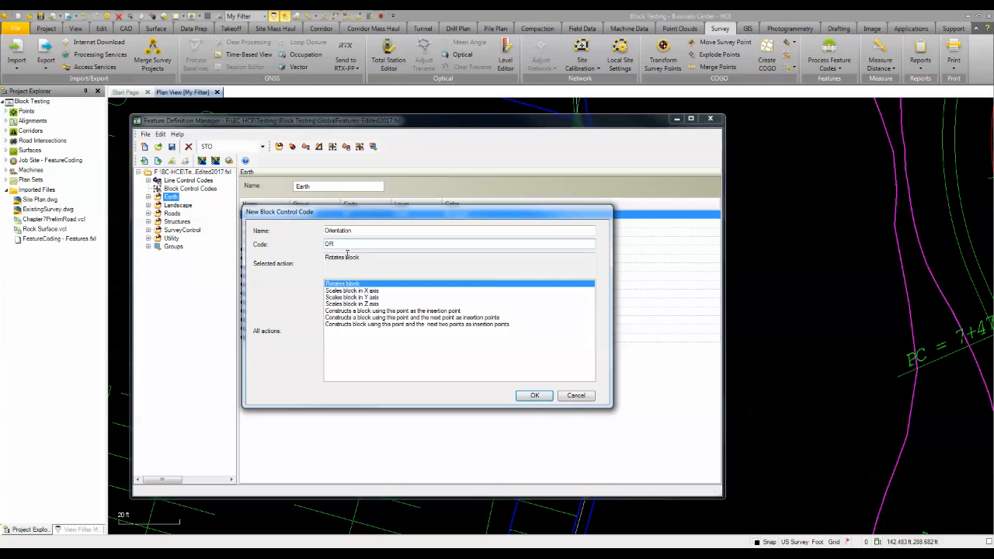
click(340, 325)
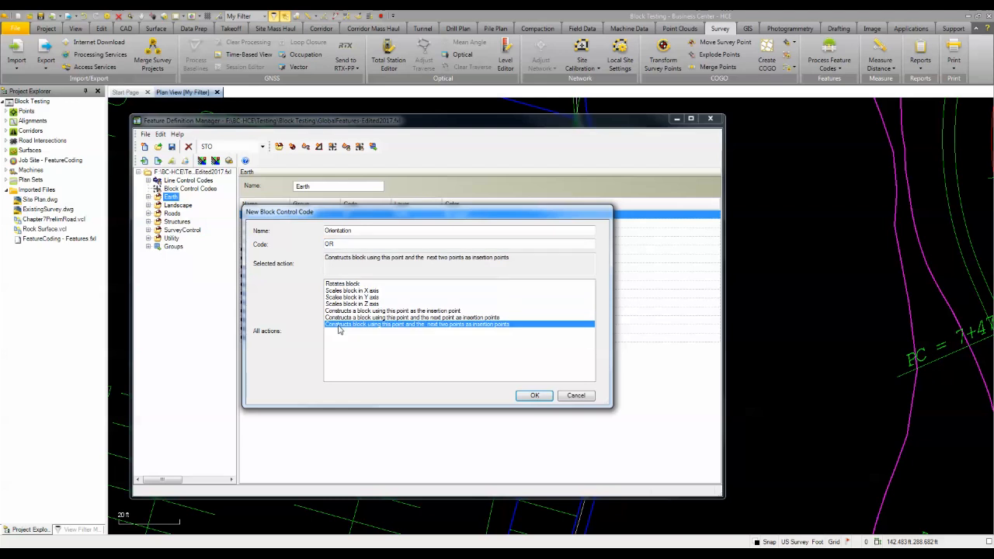
click(527, 398)
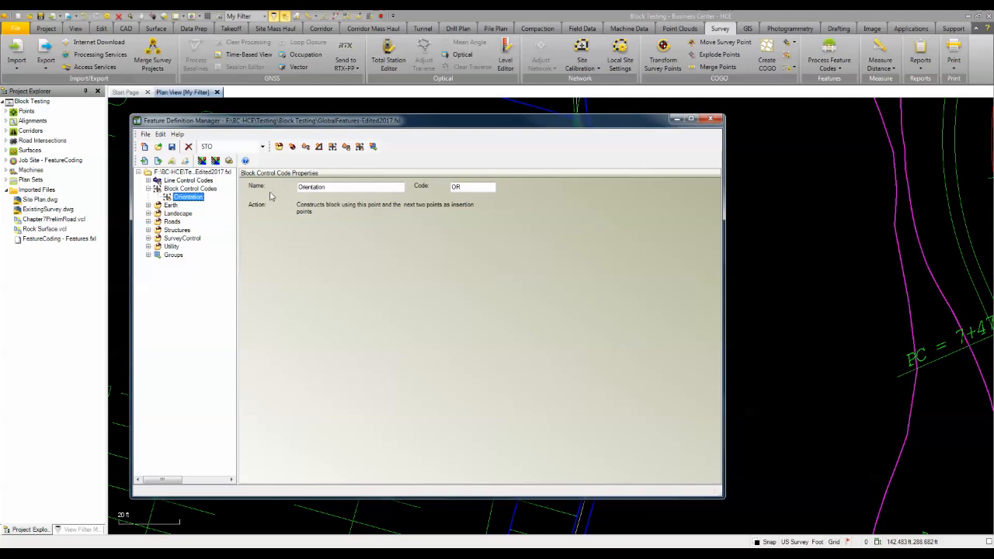
Start a block feature definition named DropInlet with code DIMB, category Utility and feature layer UtilityStorm.
click(332, 148)
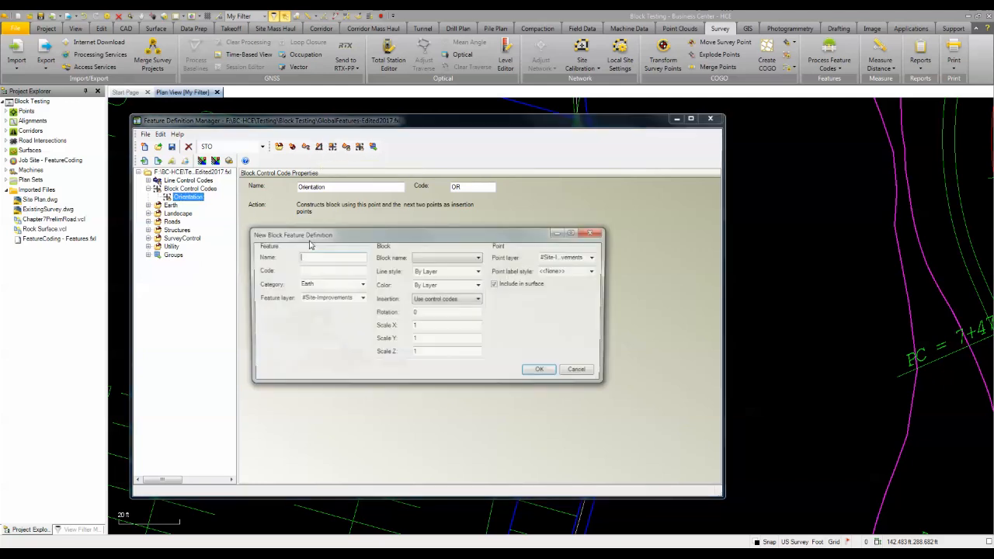
text(O)
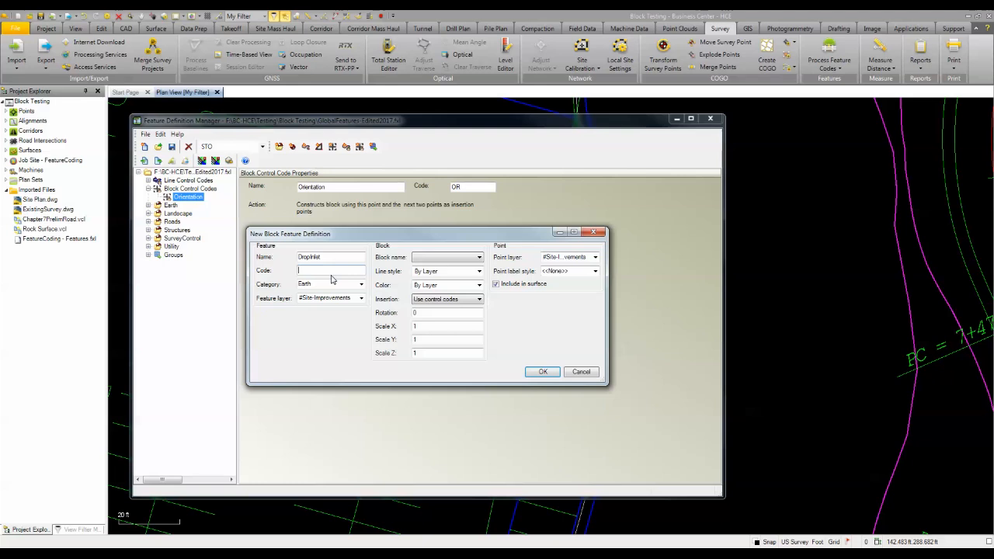
text(DIMB)
click(361, 285)
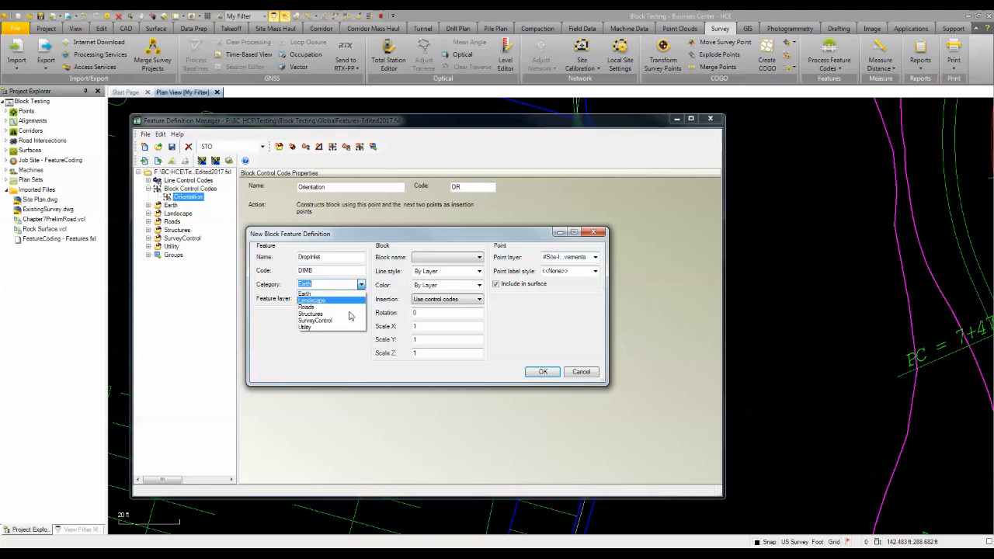
click(312, 329)
click(361, 300)
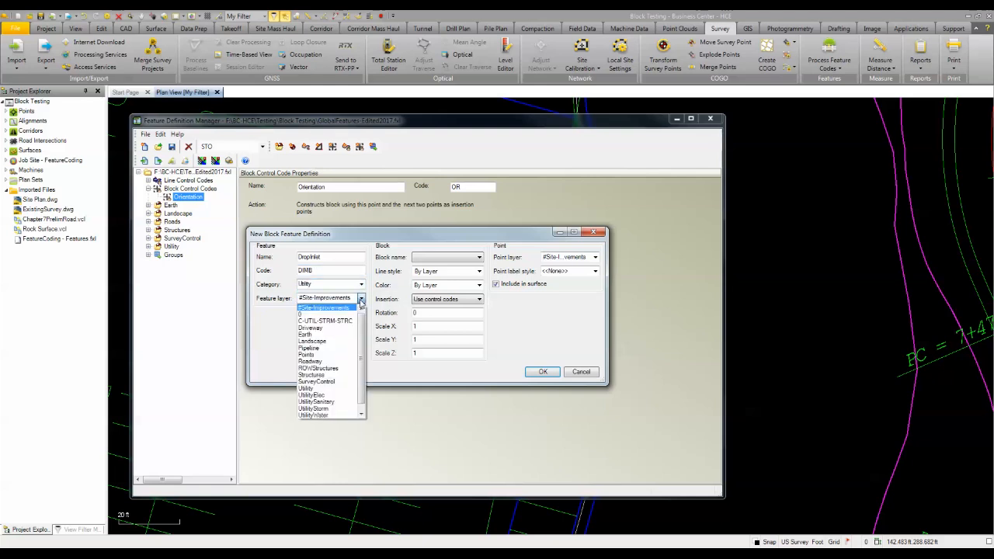
click(330, 410)
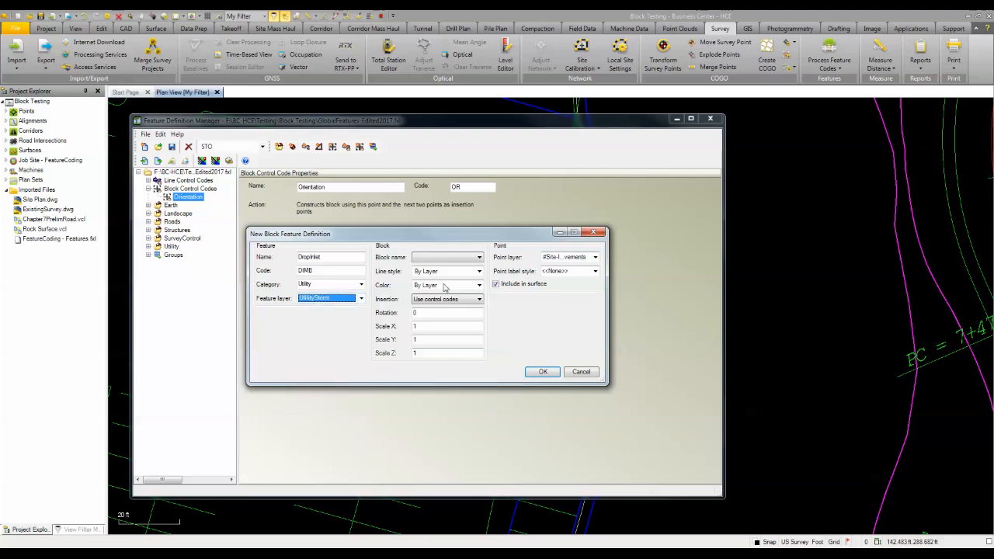
click(469, 257)
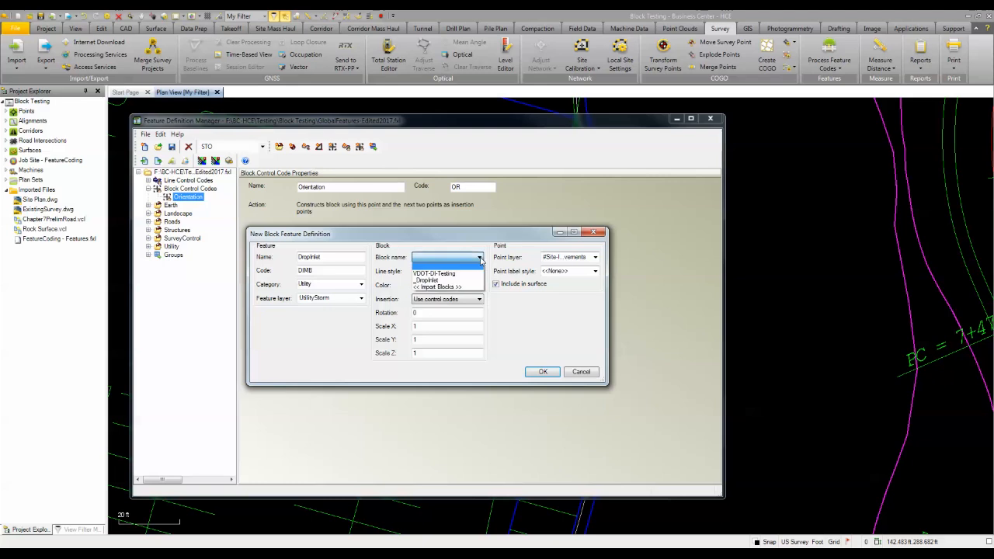
click(430, 287)
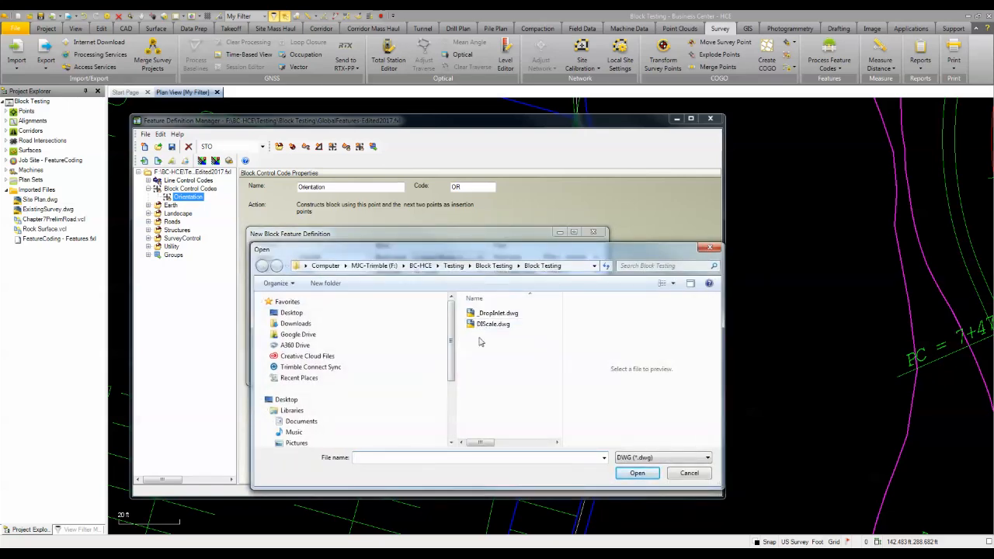
click(688, 473)
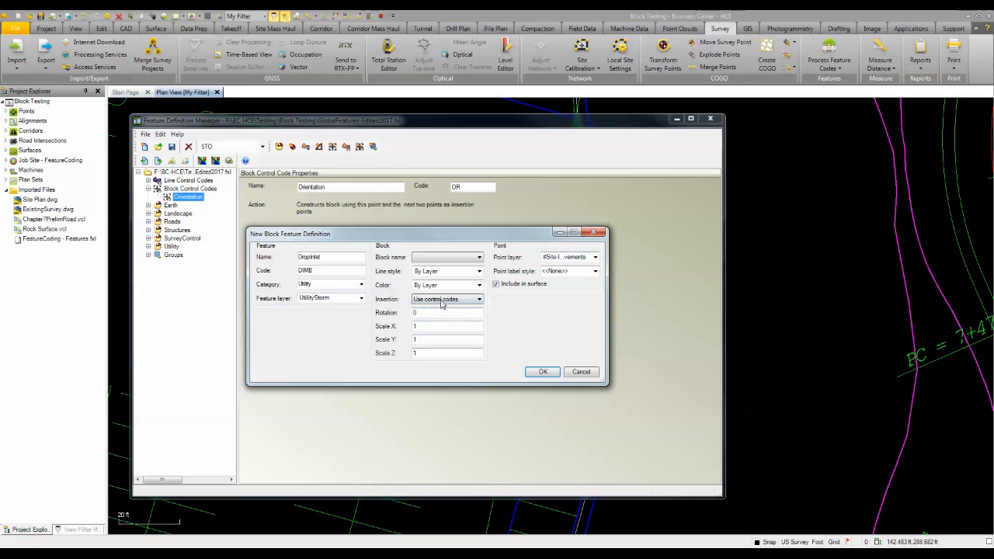
Assign the _DropInlet block to the feature definition and keep its insertion method as Use control codes.
click(451, 259)
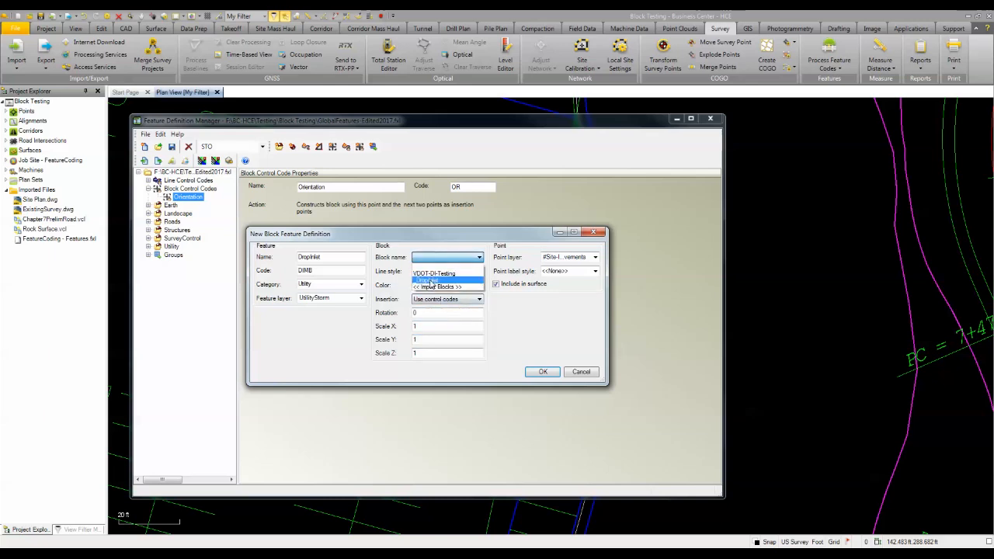
click(433, 280)
click(437, 302)
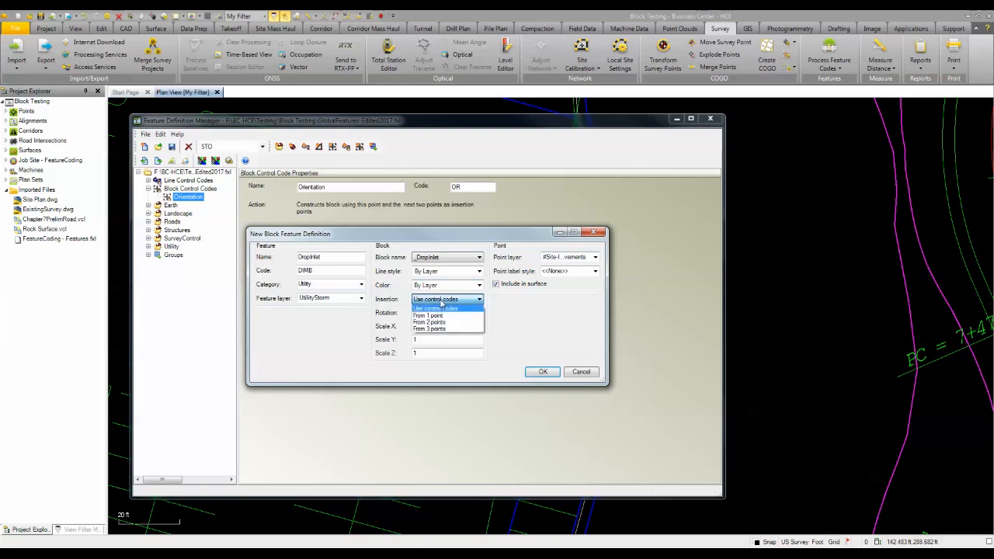
click(440, 304)
Set the point layer to Points, exclude the feature from the surface, and create the DropInlet definition.
click(595, 259)
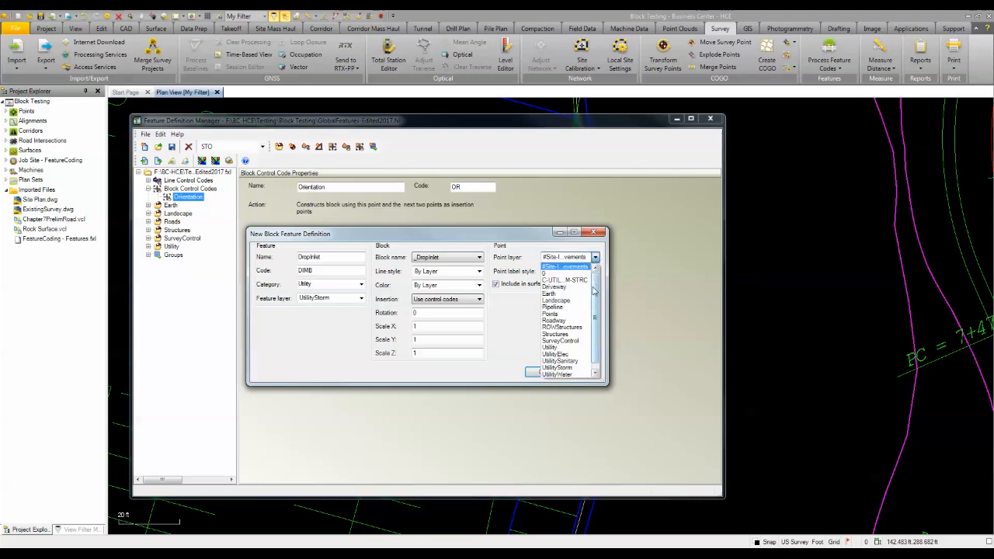
click(552, 313)
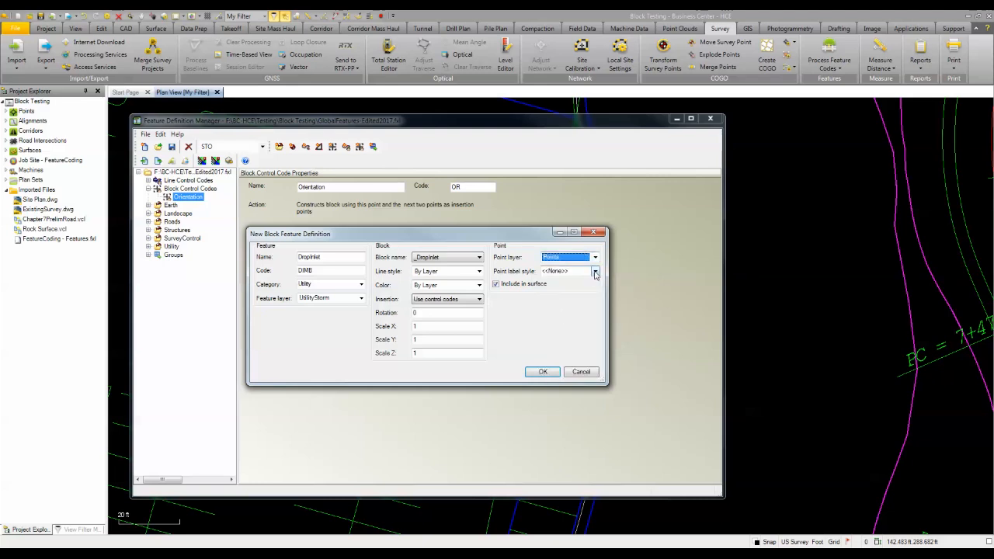
click(496, 284)
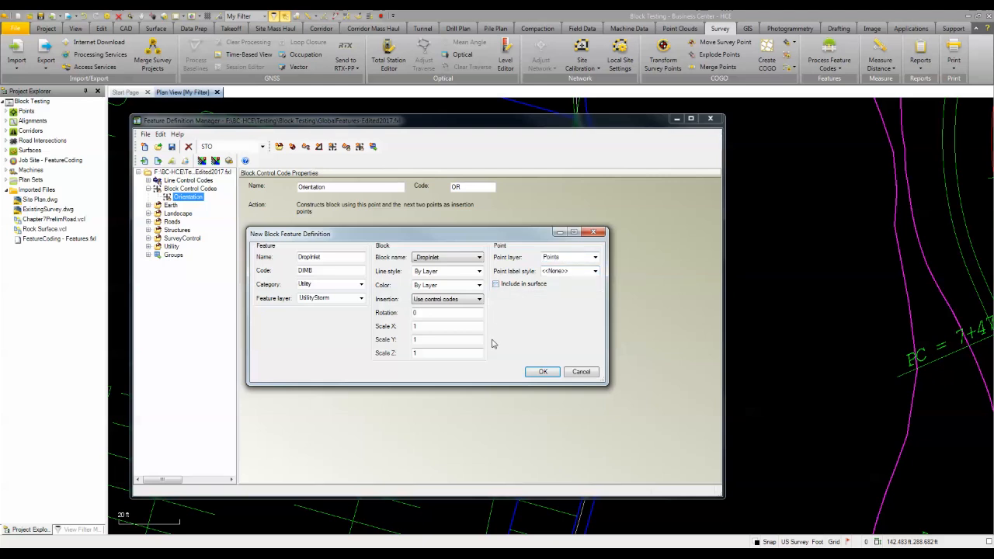
click(542, 373)
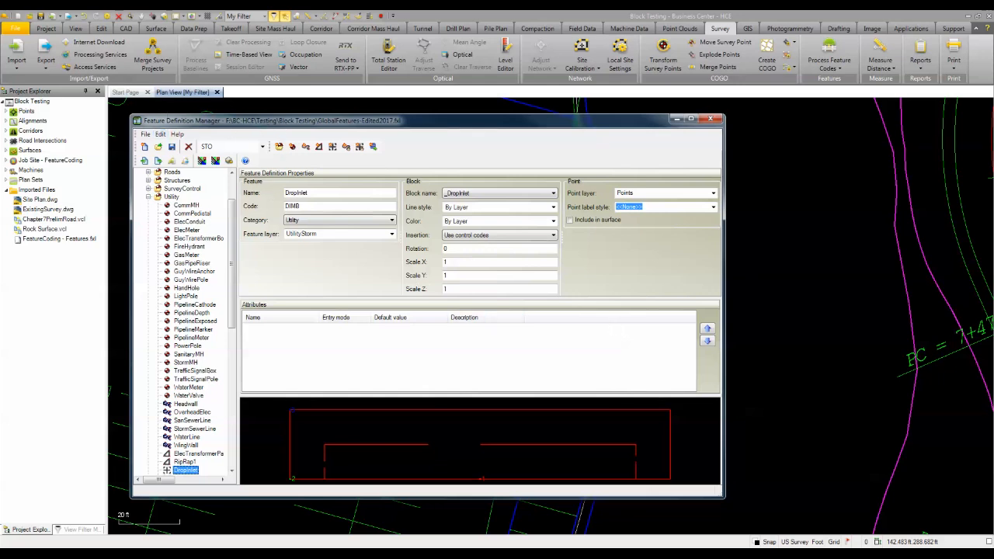
Minimize the Feature Definition Manager, switch to the field measuring software, and set the current position on the curb line above the rounded corner.
click(677, 121)
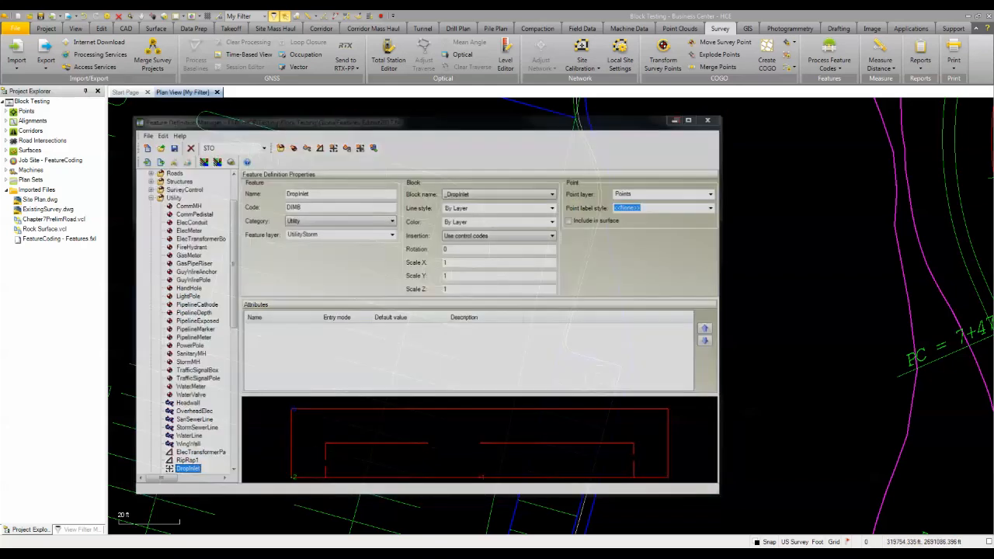
key(alt+Tab)
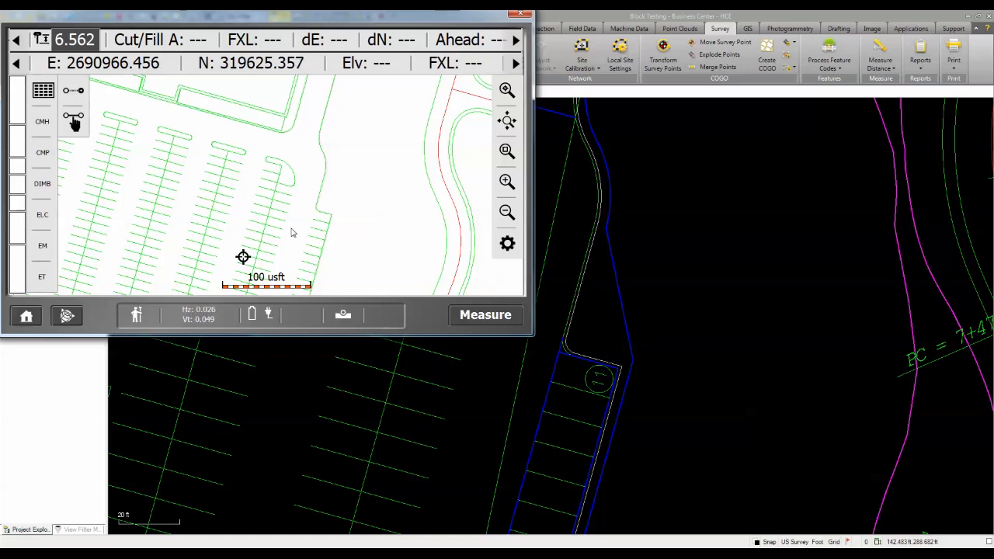
click(506, 149)
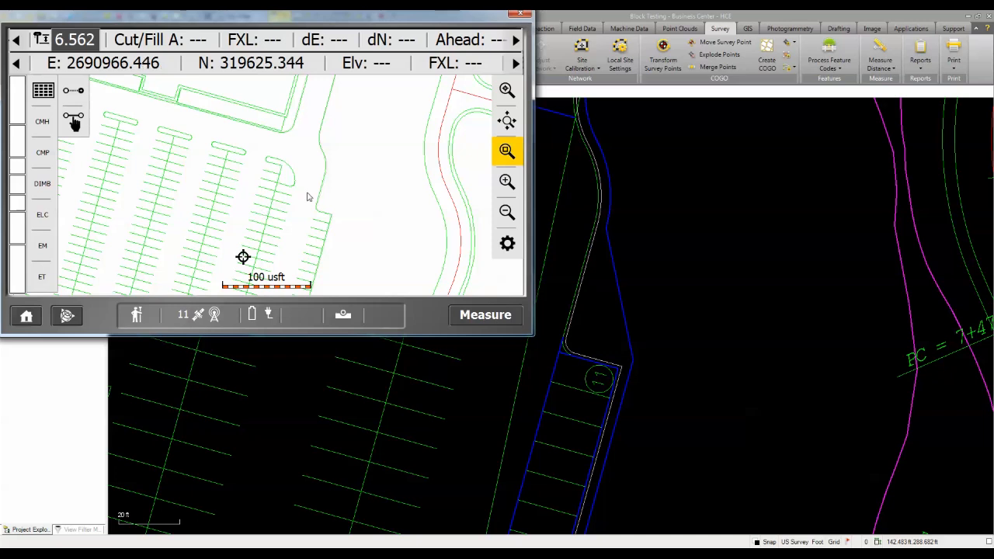
drag(300, 183, 339, 222)
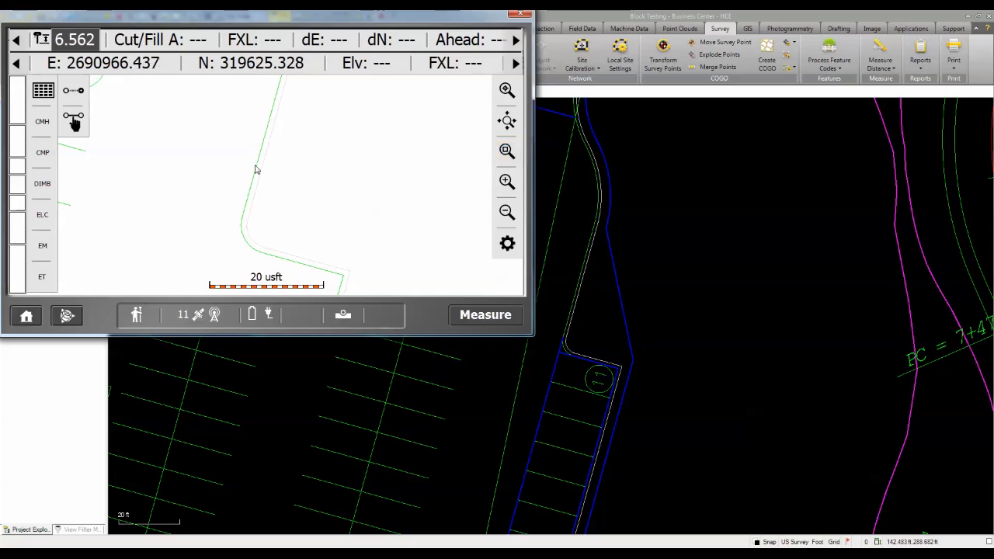
click(255, 165)
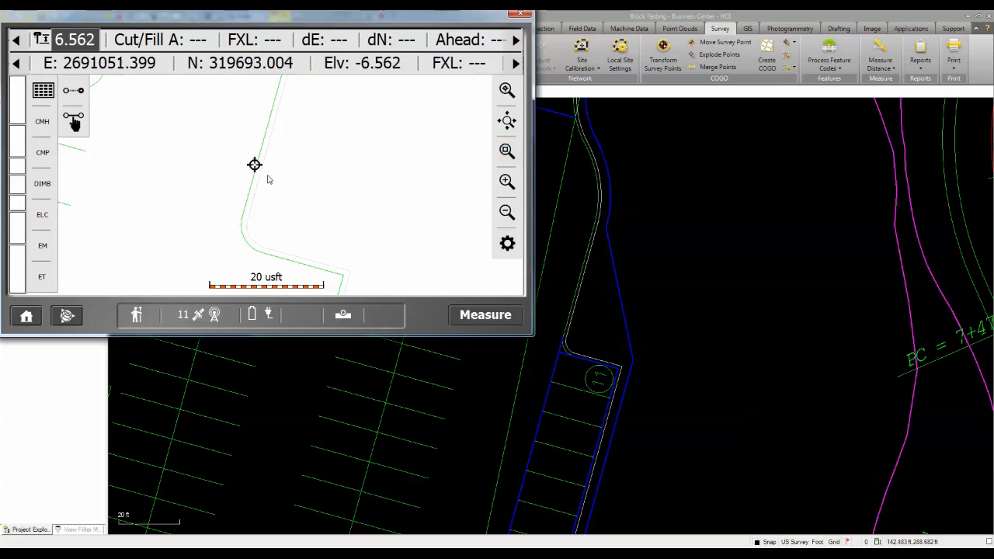
Measure the first drop inlet point as 2000 with code DIMB OR and point type Feature.
click(485, 315)
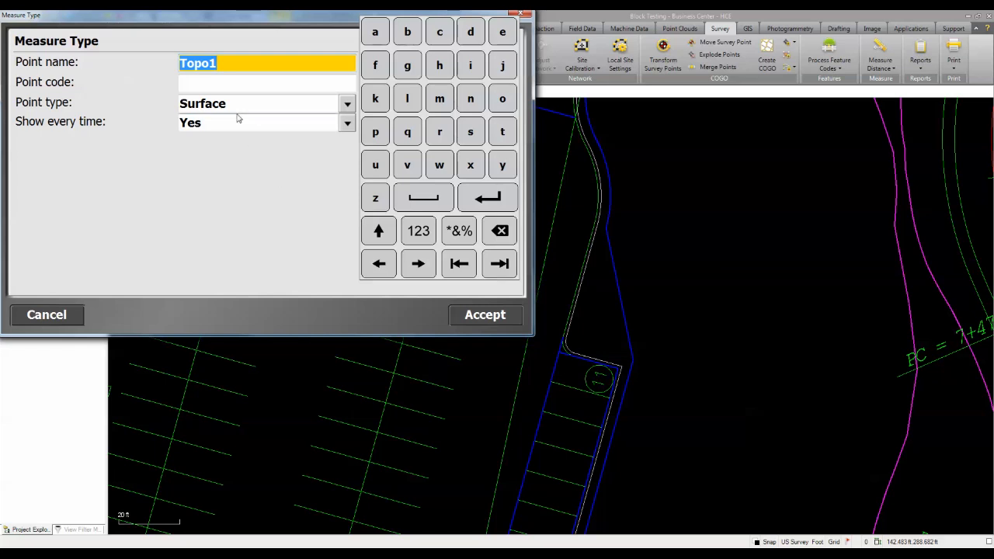
text(2000)
key(Tab)
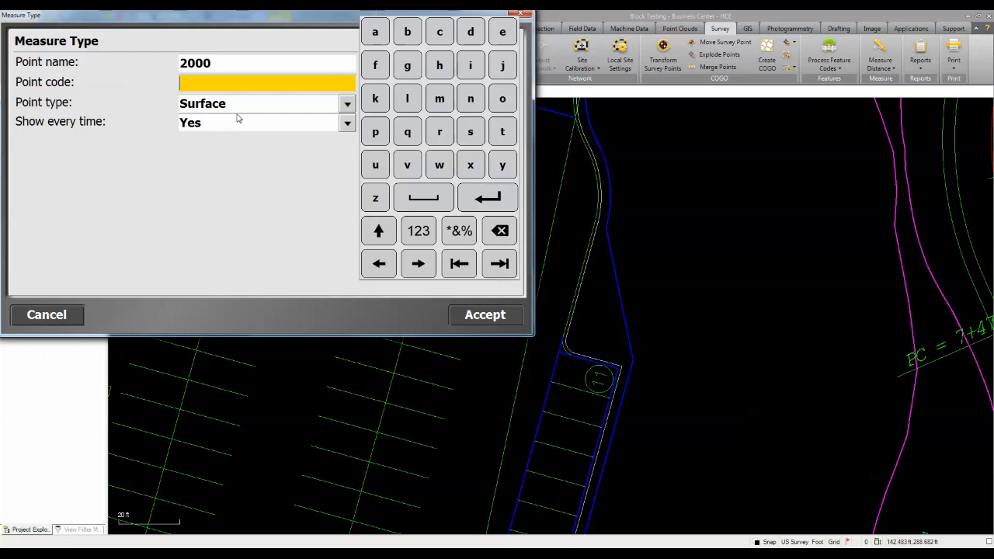
text(DIMB OR)
click(346, 105)
click(238, 154)
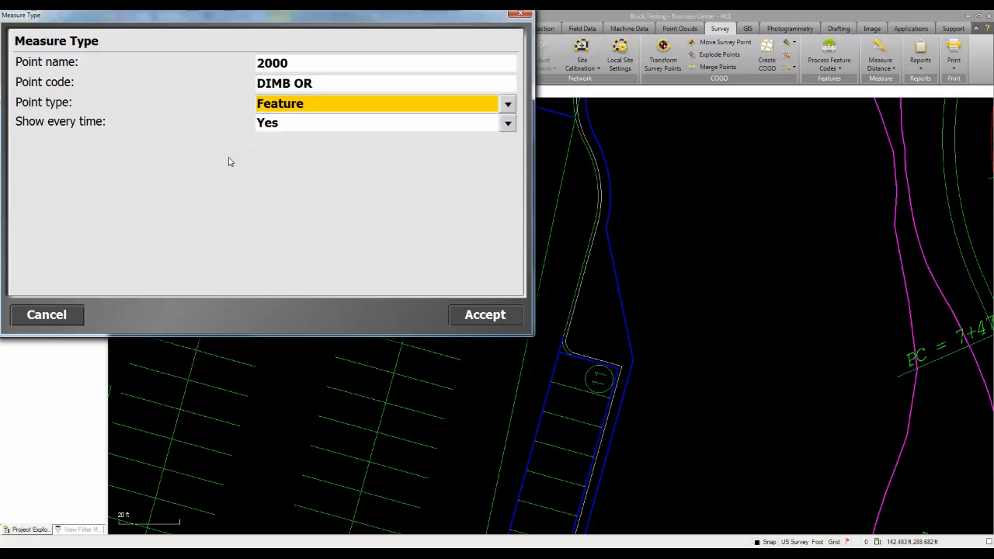
click(474, 316)
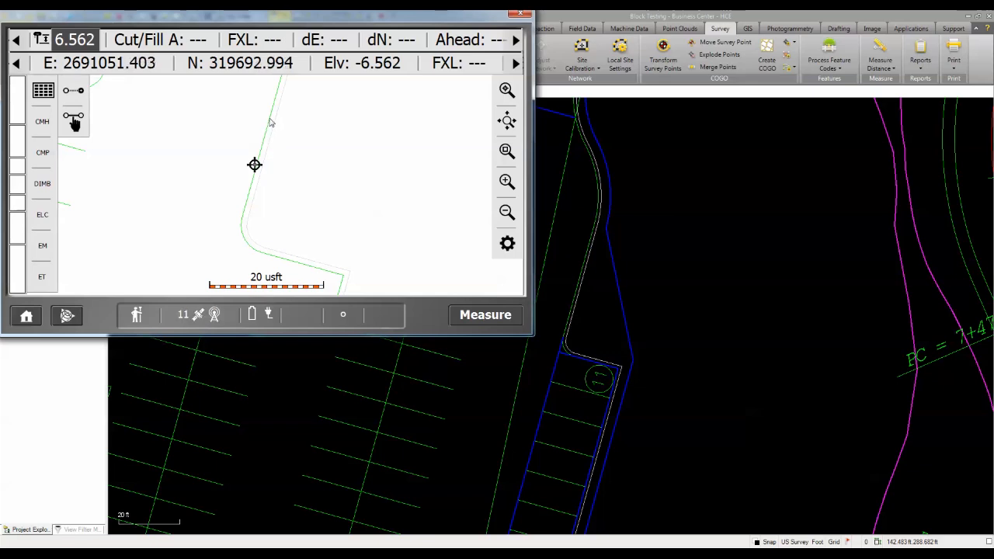
Measure Feature points 2001 and 2002 at the drop inlet's upper end using only the code DIMB.
click(467, 321)
click(247, 85)
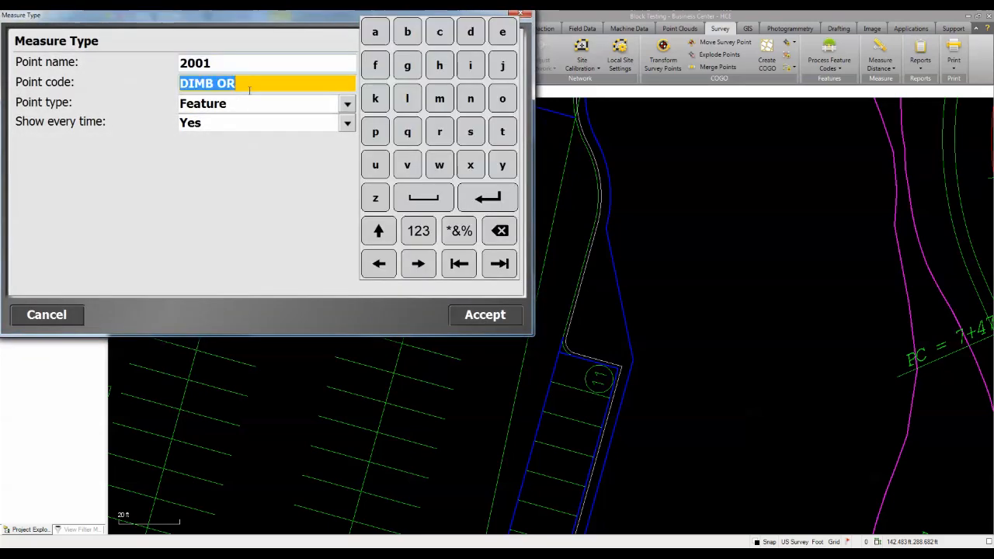
click(249, 86)
key(BackSpace)
key(BackSpace)
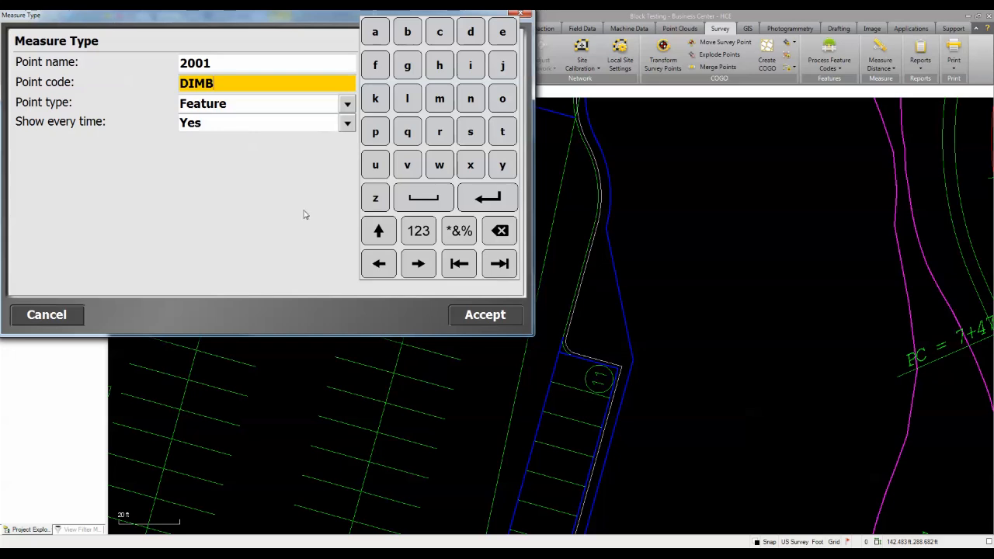
click(475, 318)
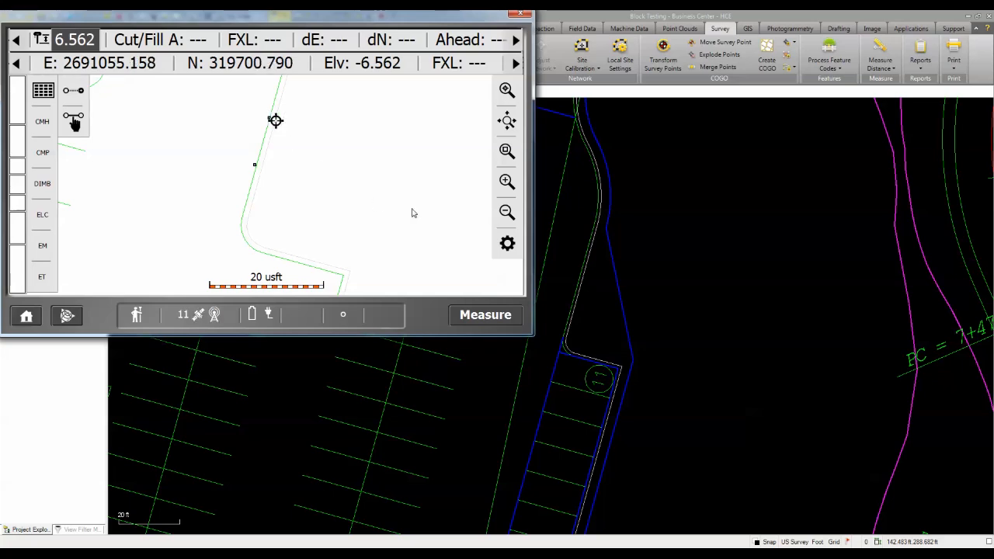
click(485, 315)
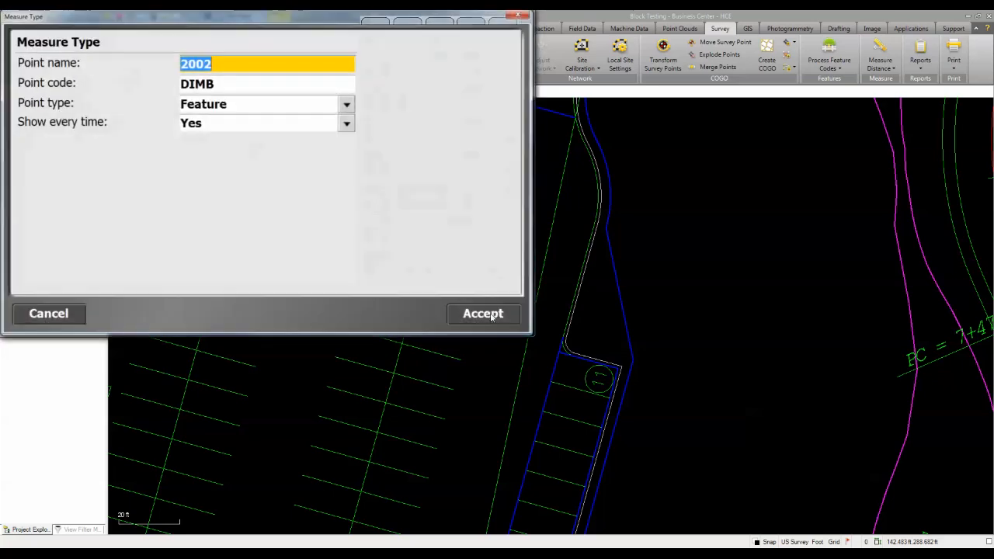
click(465, 315)
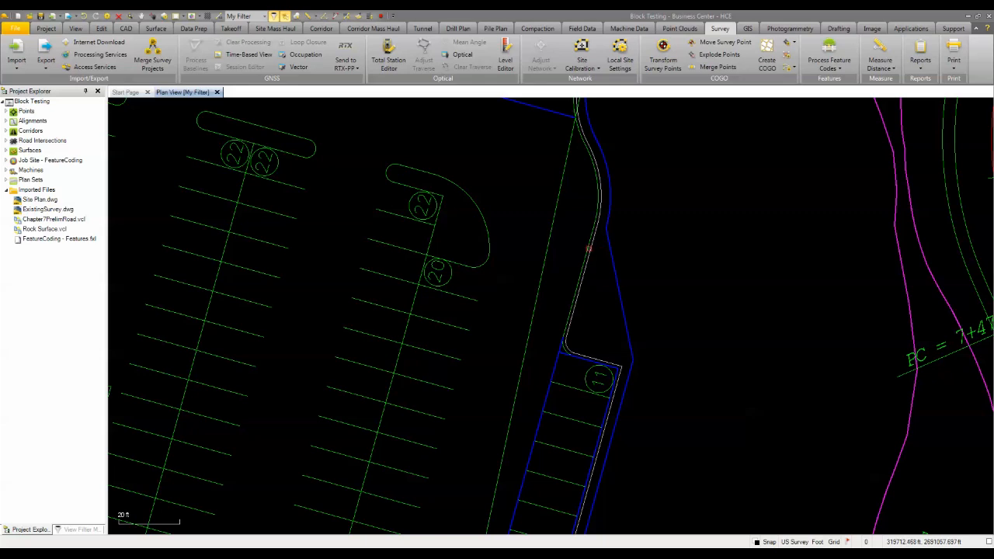
Switch back to Business Center and import the results of the LocateUtilities work order.
click(581, 29)
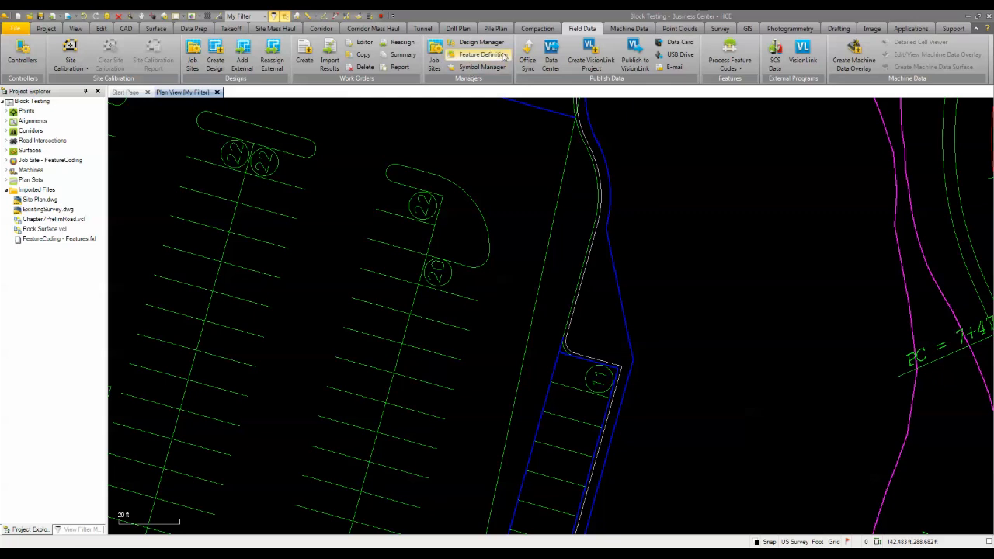
click(330, 60)
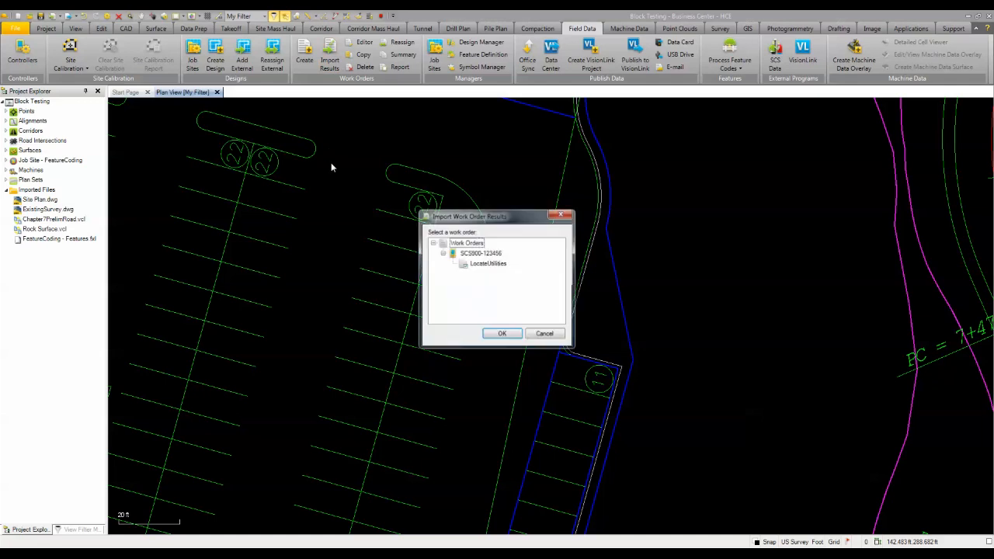
click(475, 265)
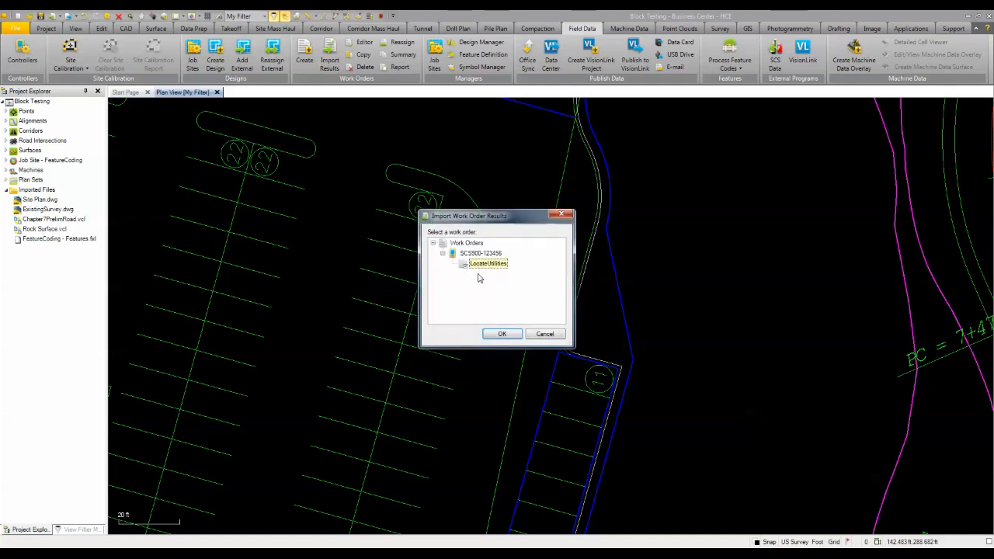
click(502, 335)
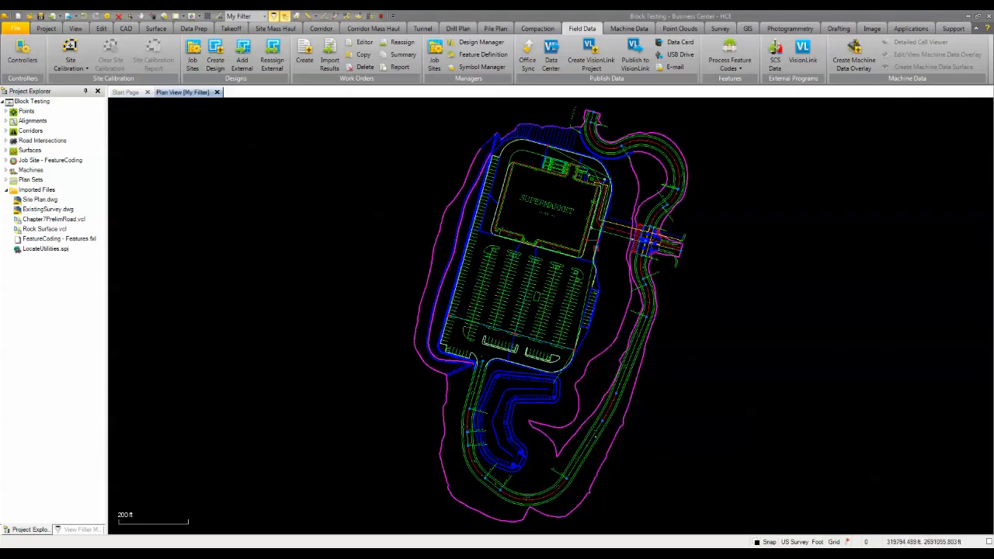
Process the feature codes of the LocateUtilities work order to draw the drop inlet on the curb.
scroll(580, 266, up, 5)
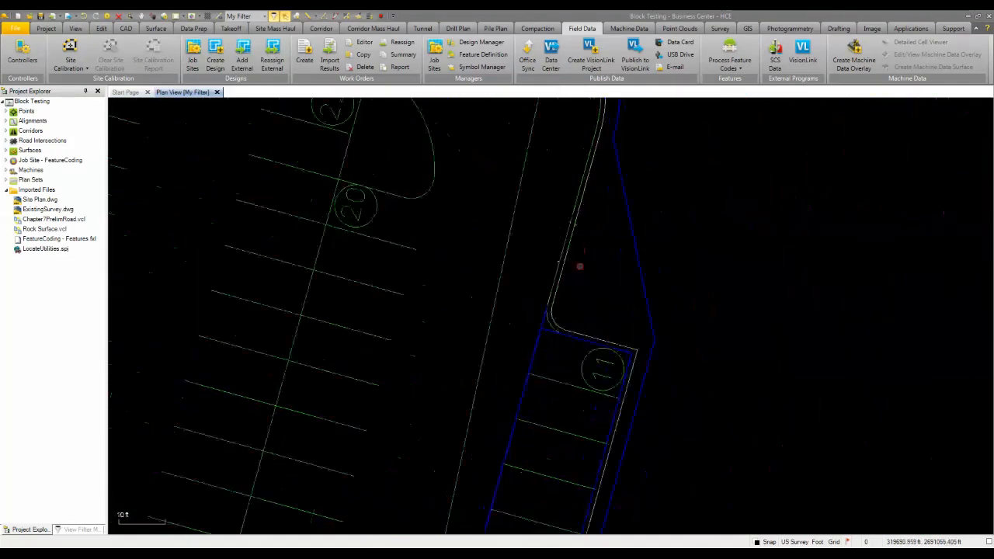
scroll(579, 266, up, 2)
scroll(544, 263, up, 2)
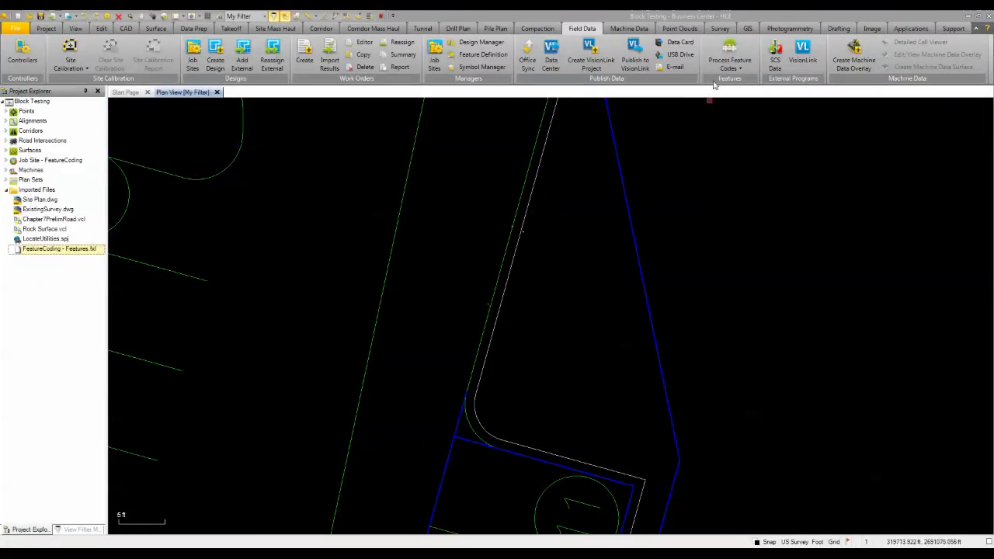
click(730, 55)
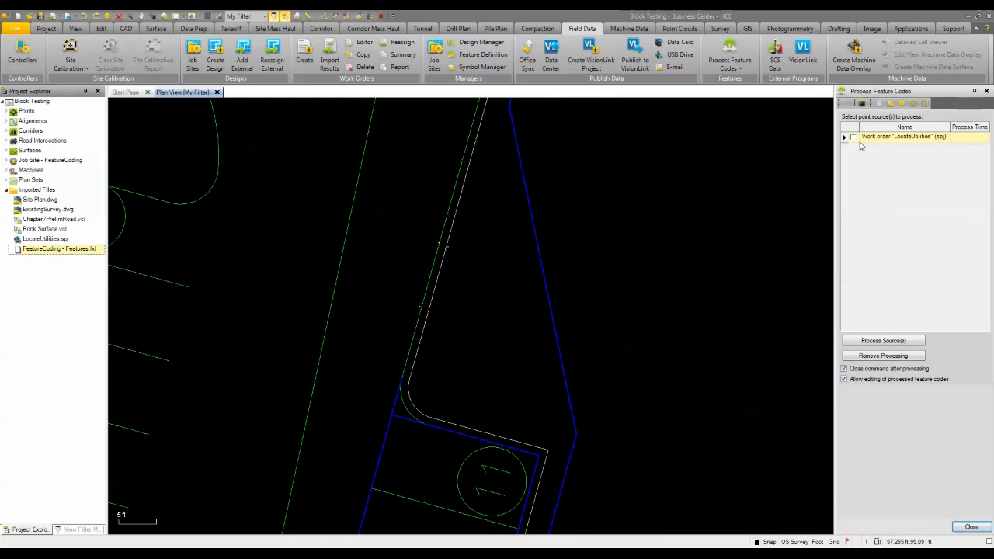
click(853, 137)
click(883, 340)
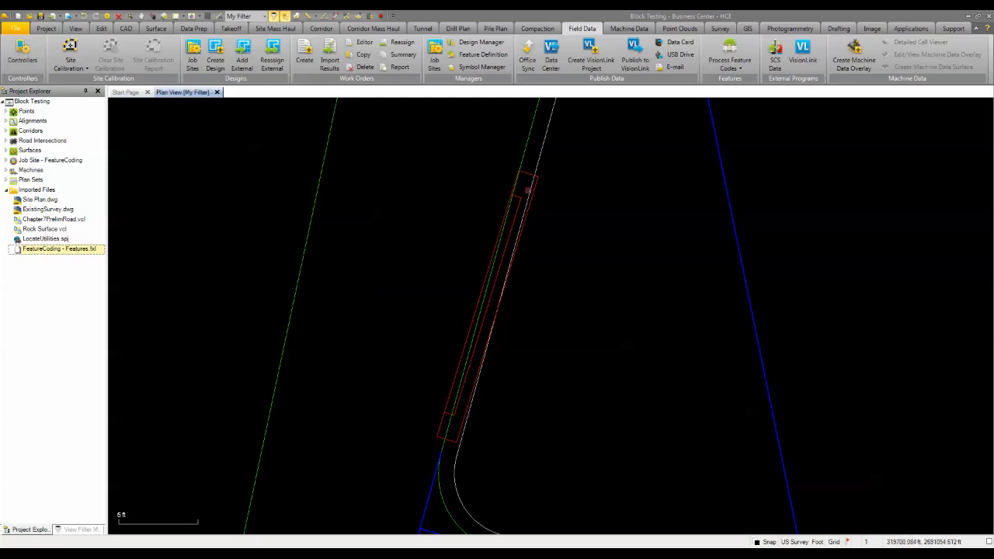
Turn on the Points layer in My Filter and display the point IDs and feature codes in the plan view.
click(77, 529)
click(102, 298)
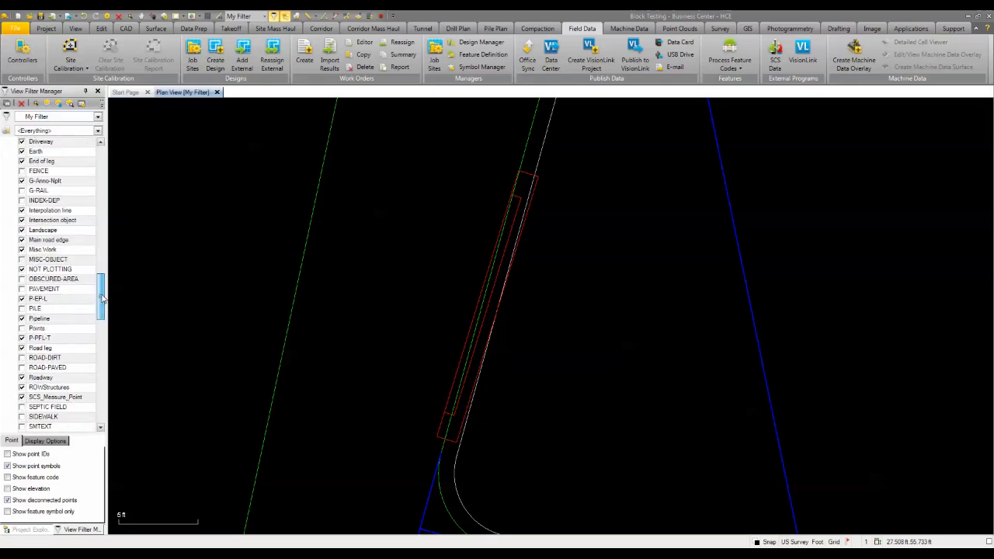
scroll(62, 326, down, 2)
click(21, 289)
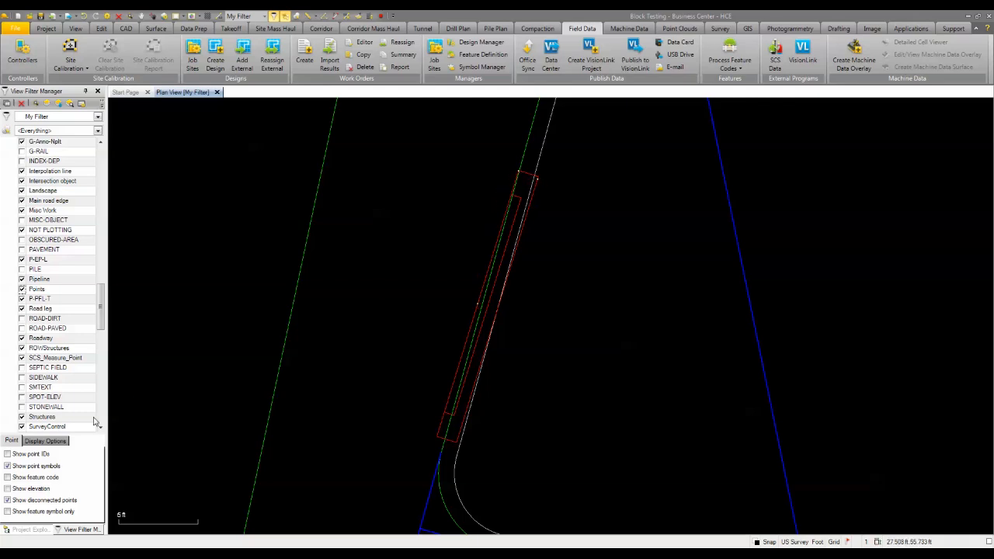
click(7, 455)
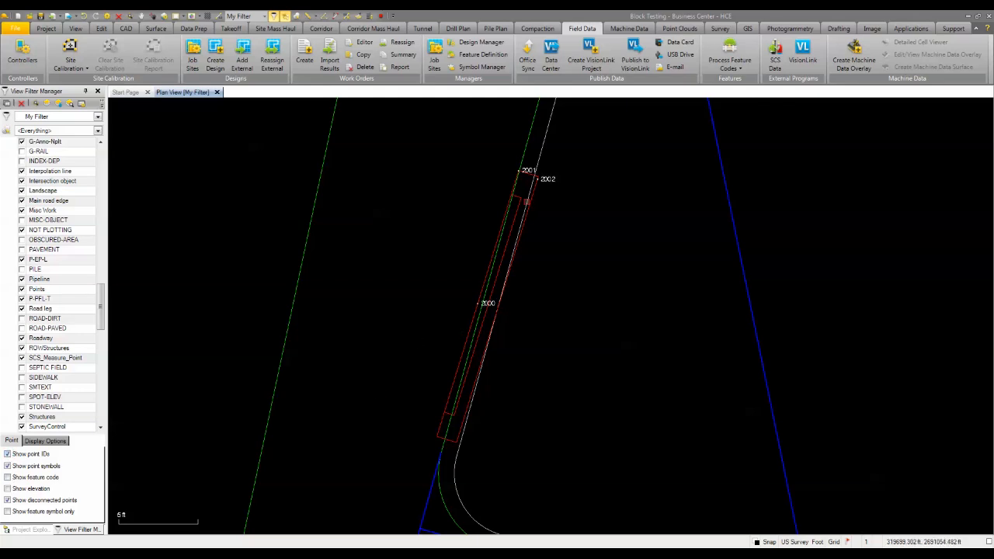
click(7, 477)
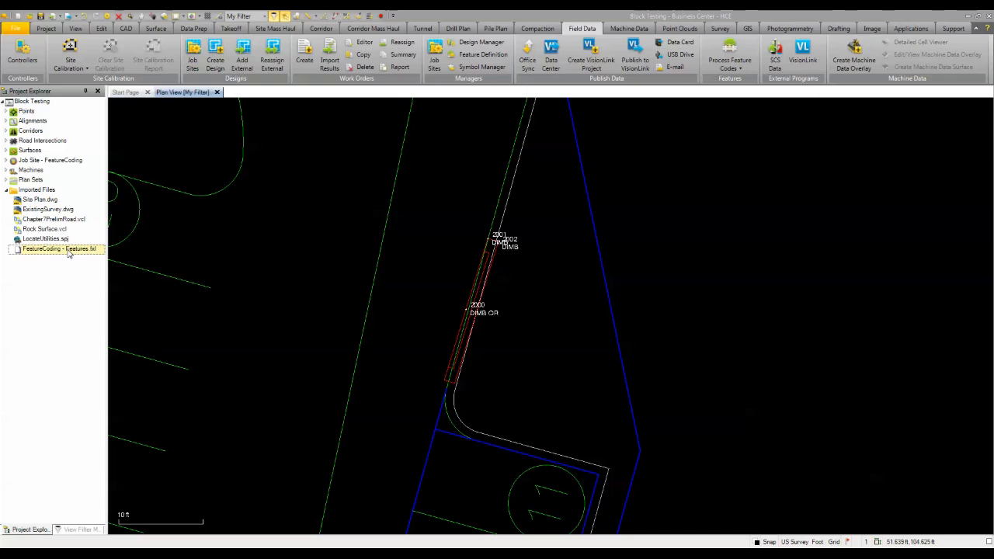
Launch the external viewer for the imported FeatureCoding - Features.fxl file.
right_click(68, 252)
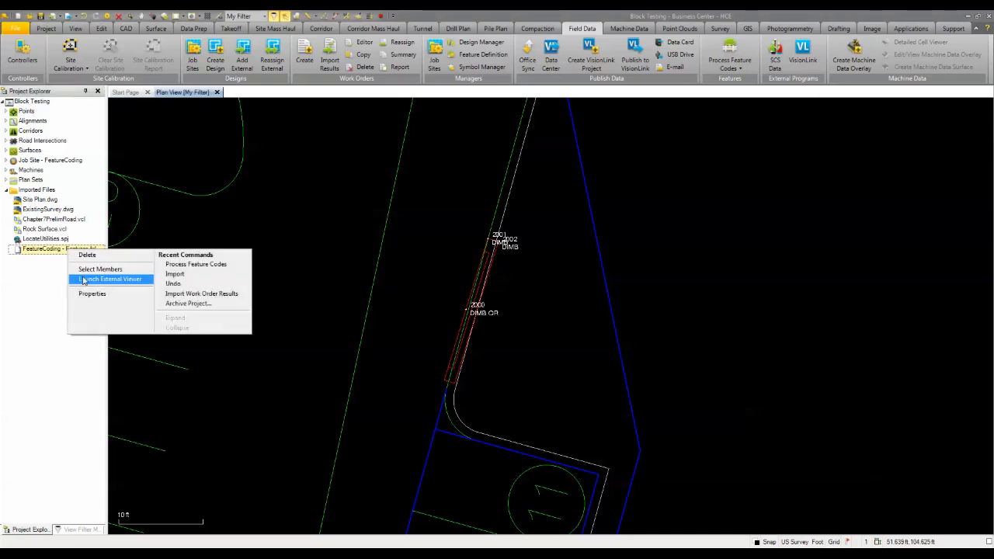
click(86, 278)
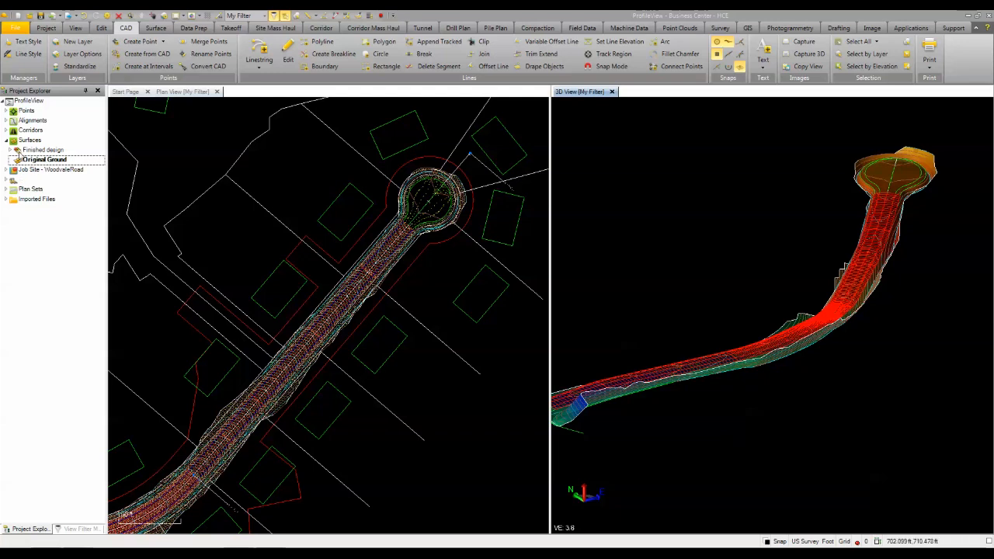
Select the ASHEVIEW DRIVE alignment in the ProfileView project and open a new profile view of it.
click(7, 121)
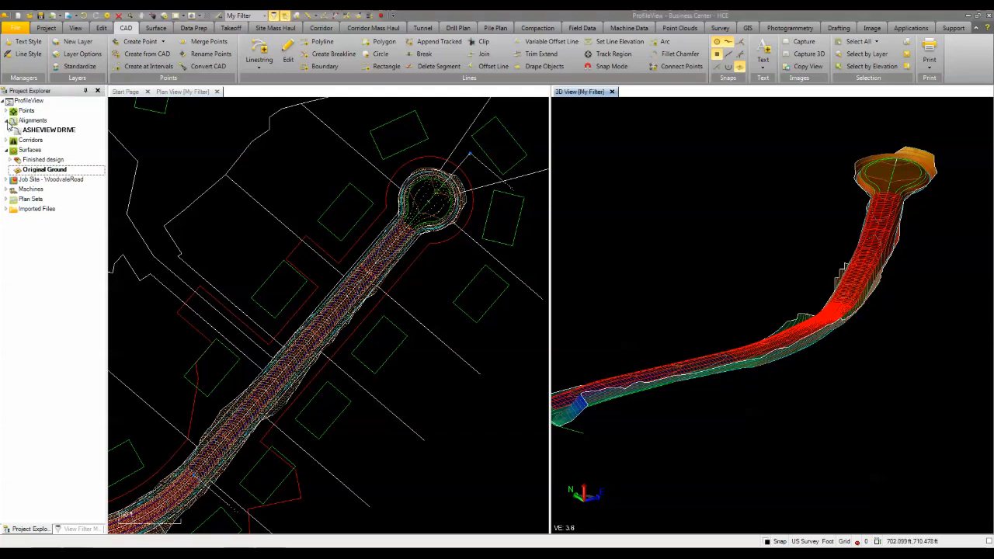
click(468, 159)
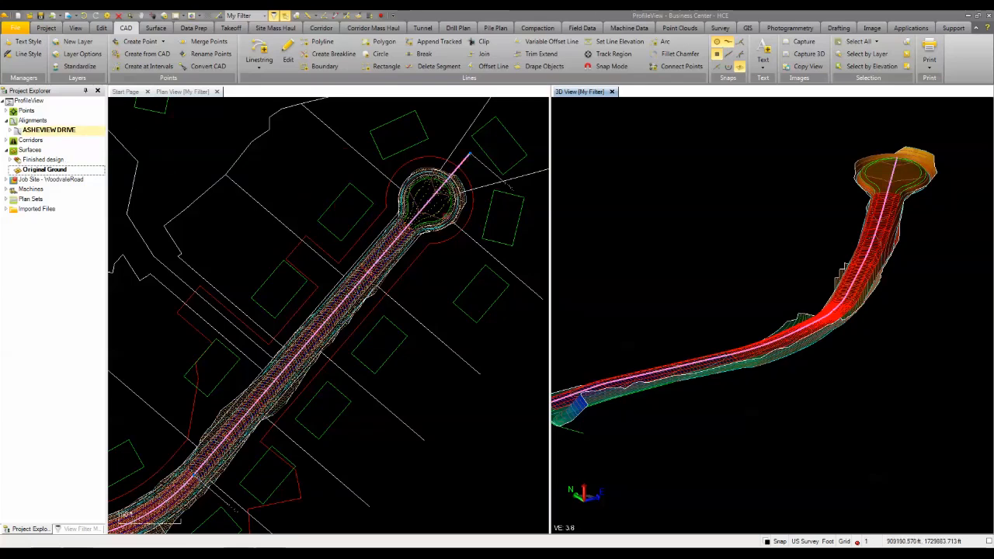
right_click(302, 172)
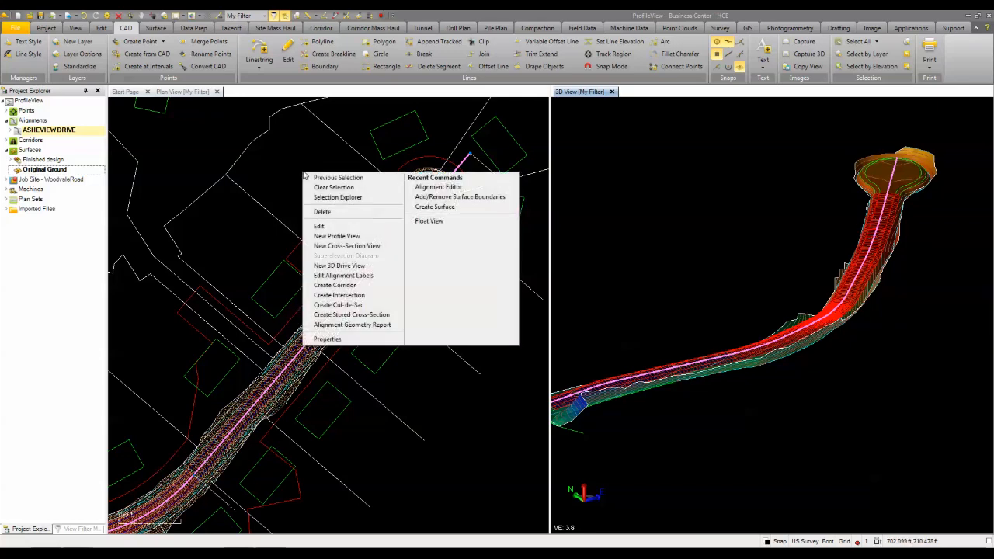
click(328, 236)
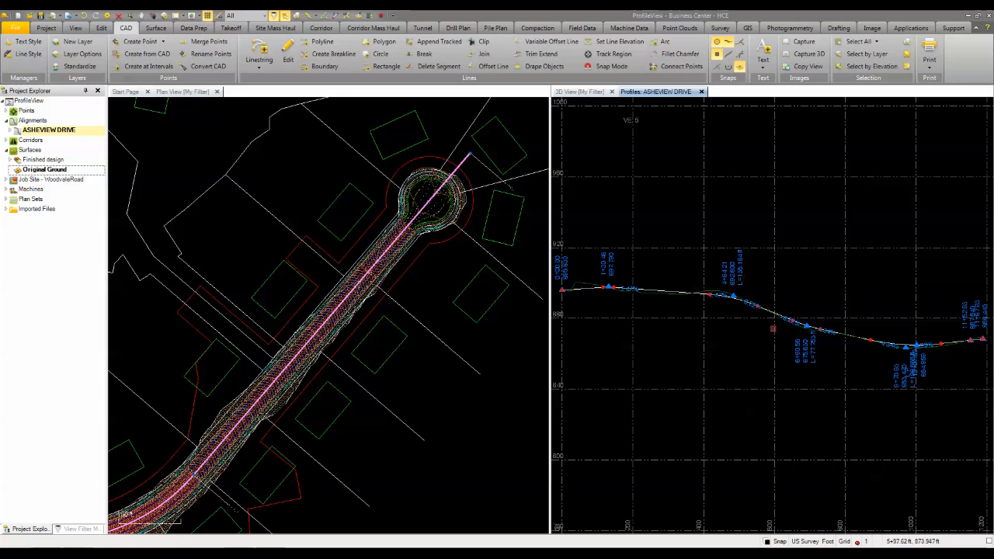
Move the vertical intersection point near station 4+84 to about station 4+67.5 and elevation 896.3 in the ASHEVIEW DRIVE profile.
scroll(766, 332, up, 3)
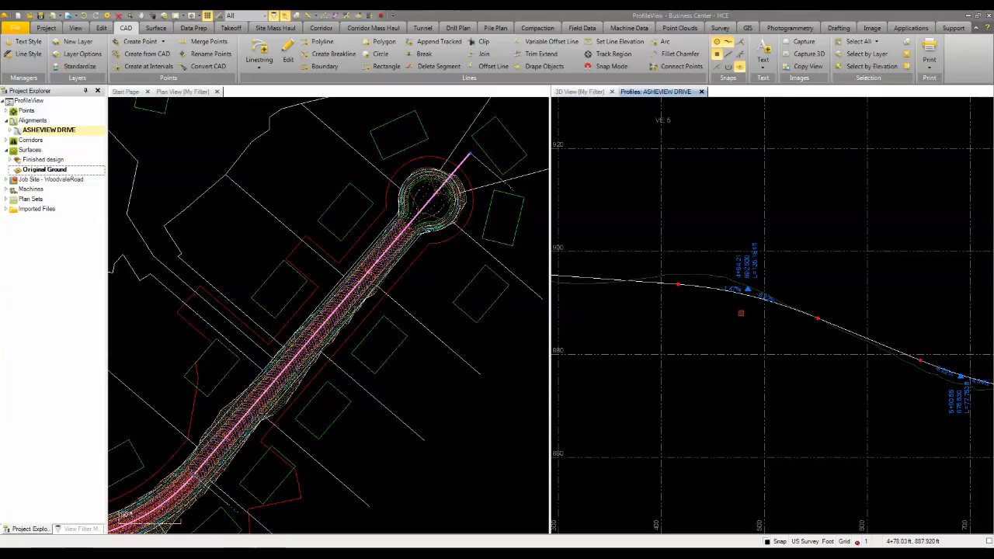
click(691, 286)
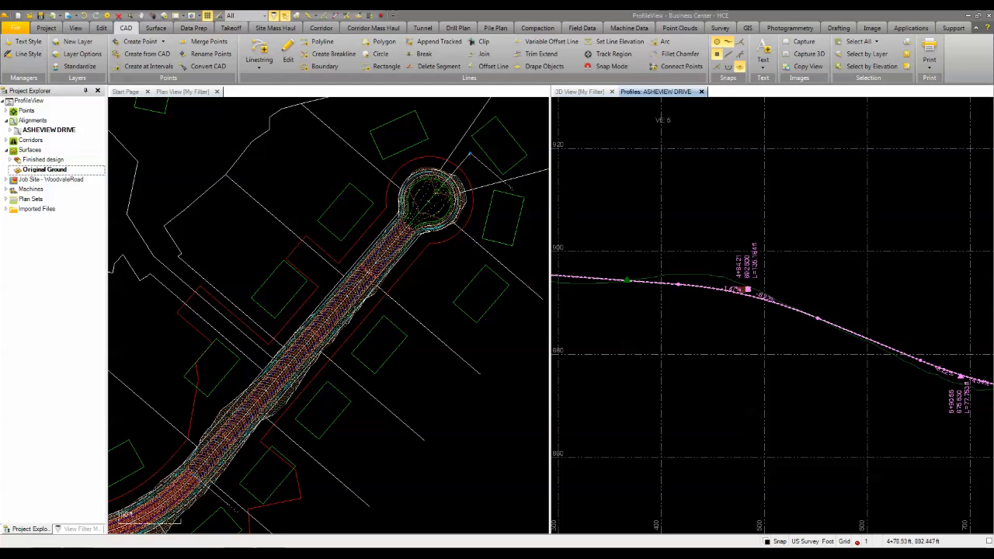
drag(748, 289, 730, 270)
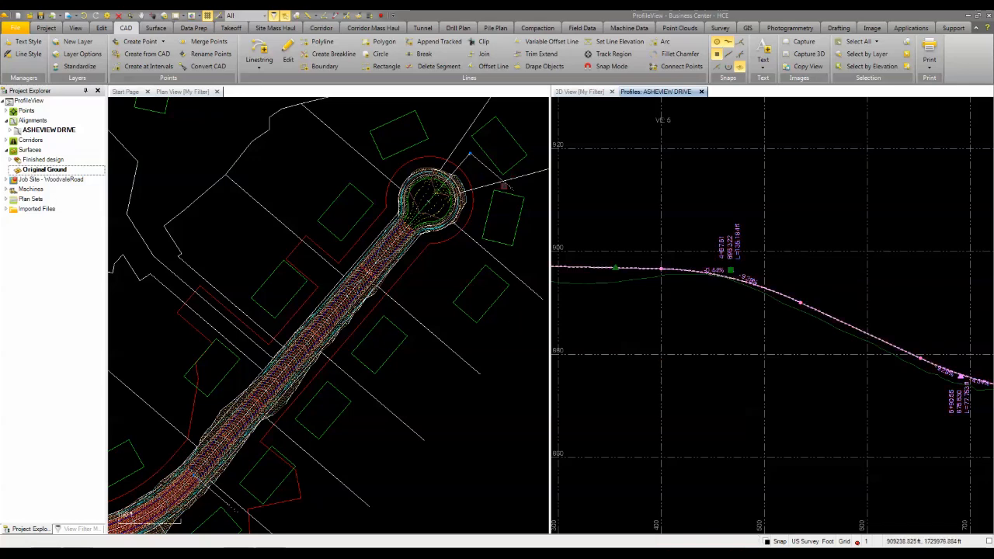
Open the ASHEVIEW DRIVE alignment in the Alignment Editor, place it in a new horizontal tab group below the profile, and show its vertical alignment.
right_click(315, 149)
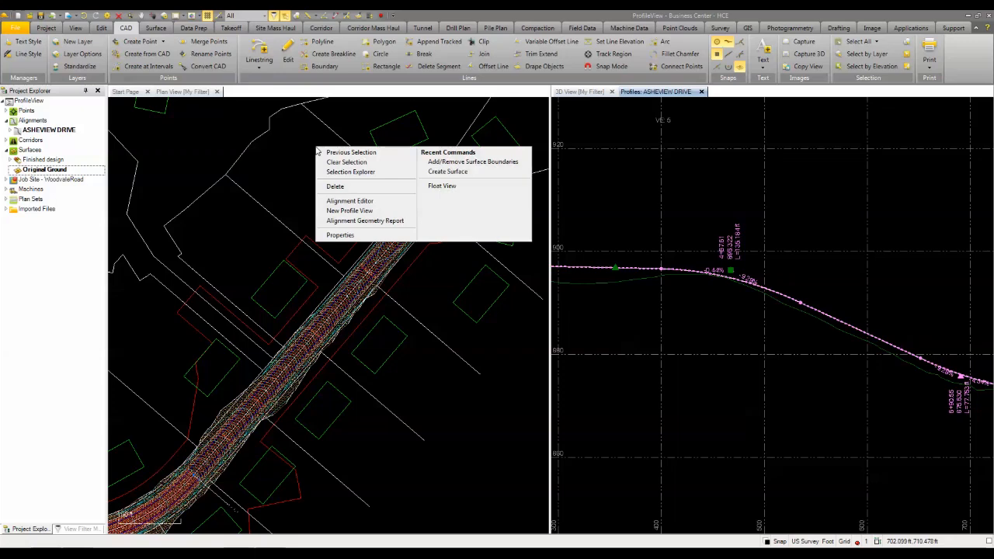
click(339, 201)
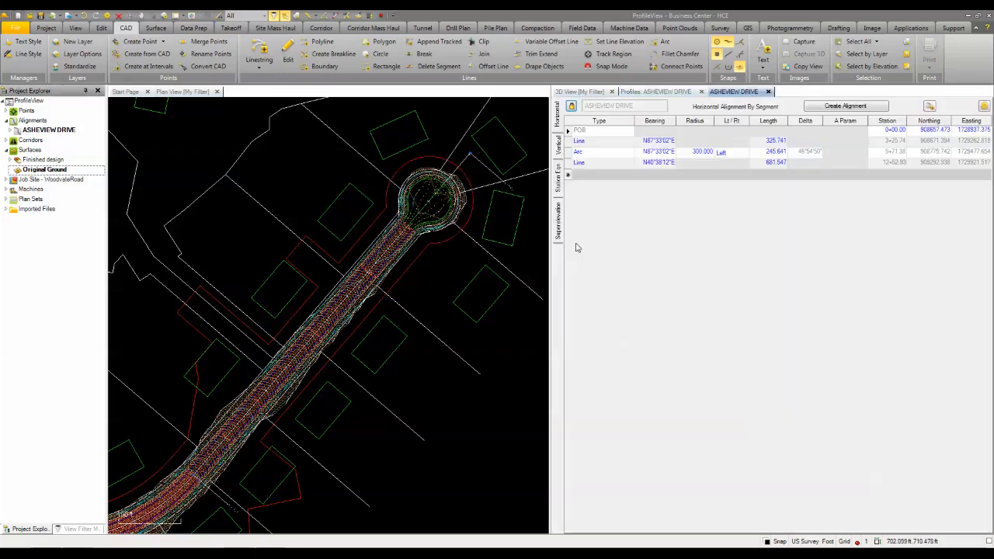
right_click(729, 94)
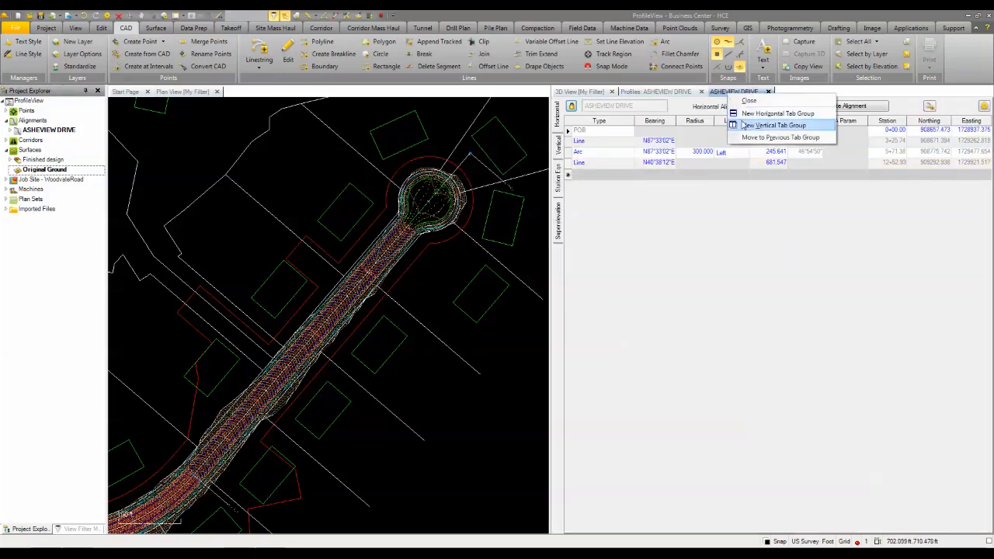
click(777, 114)
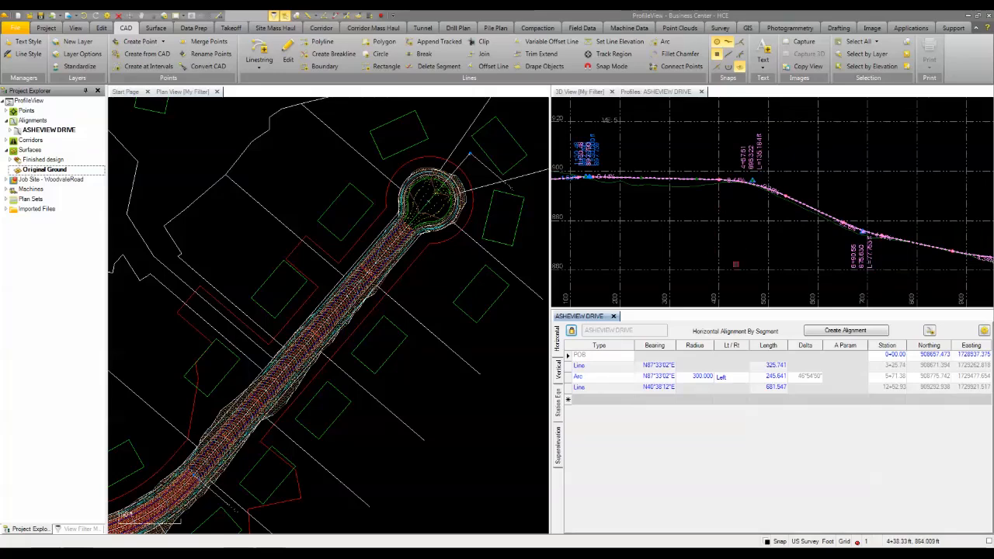
click(559, 371)
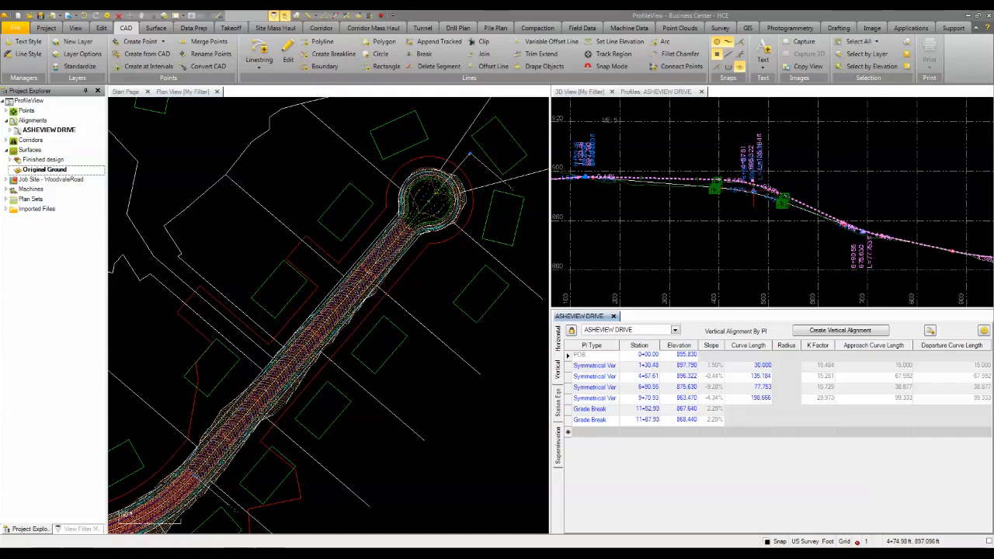
Move the vertical intersection point near station 4+67.6 to about station 4+69.70 and elevation 892.13 in the profile, then clear the selection.
drag(754, 191, 754, 190)
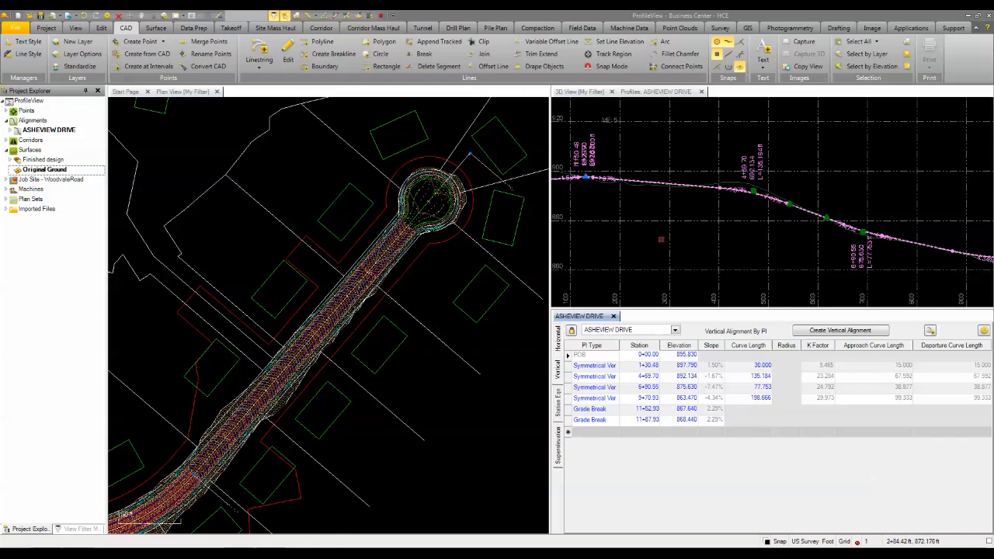
click(660, 239)
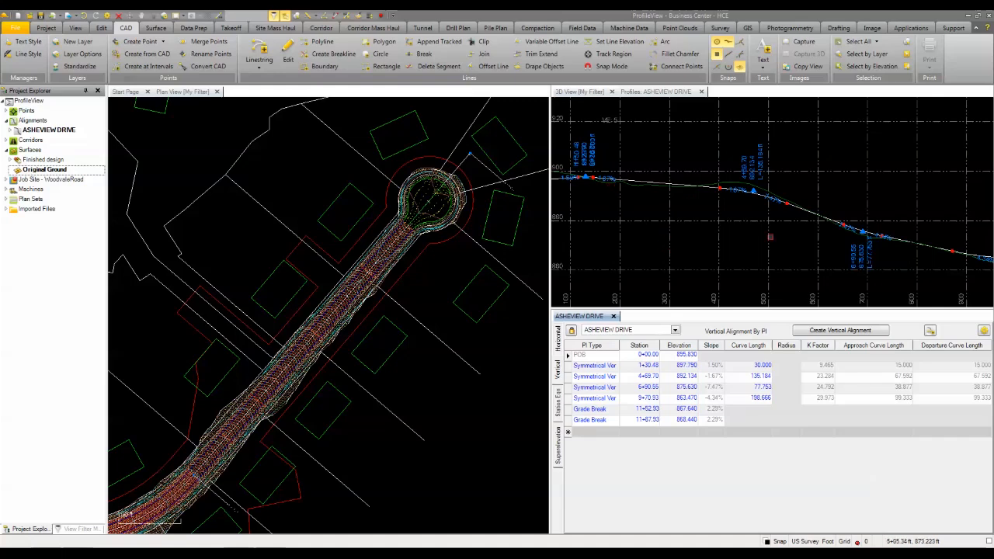
Draw a multi-segment polyline below the alignment in the profile view, ending at about station 6+50.88 and elevation 870.5.
click(322, 43)
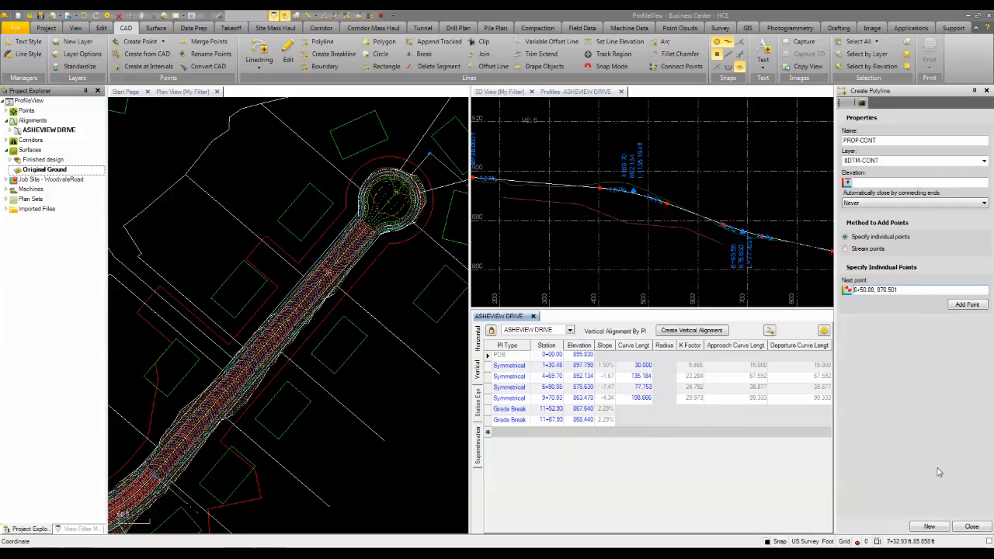
click(971, 526)
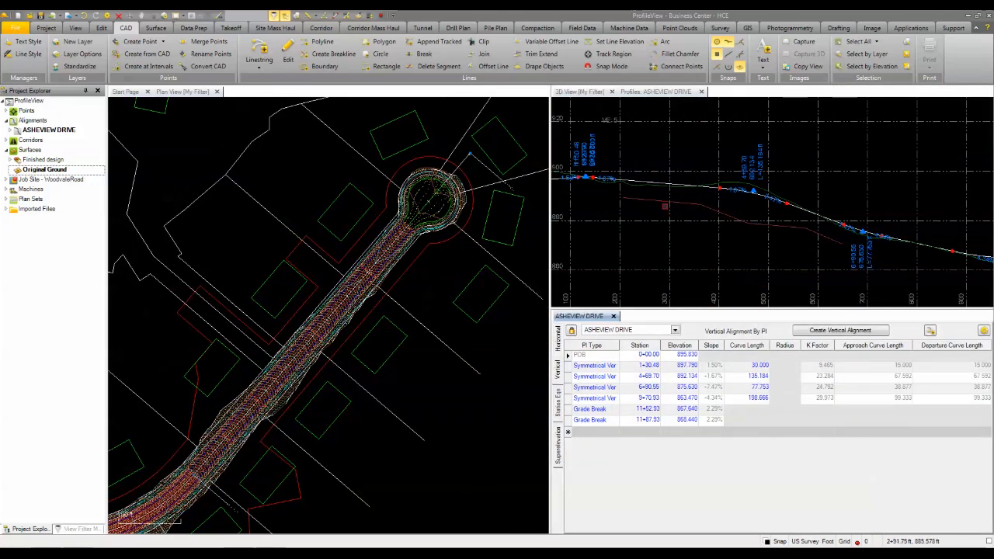
click(638, 420)
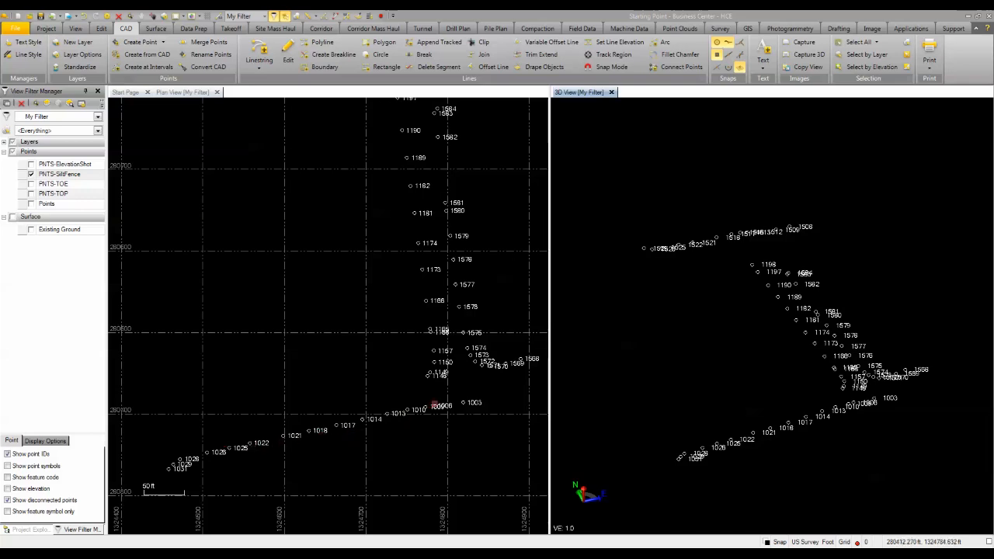
Show and hide the feature codes of the silt fence points and examine the numbering and layout of the points in plan view.
mouse_move(432, 406)
click(7, 476)
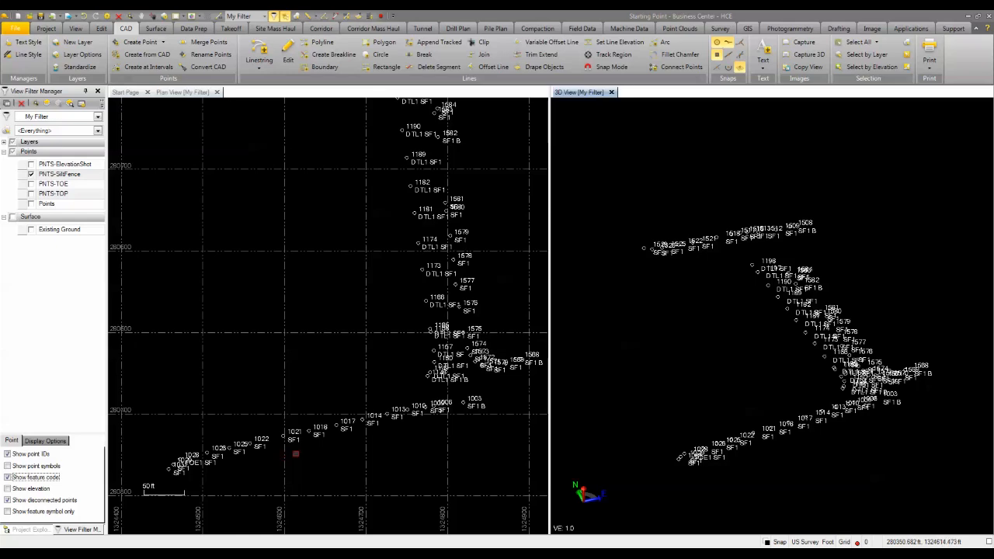
click(7, 477)
scroll(374, 440, up, 1)
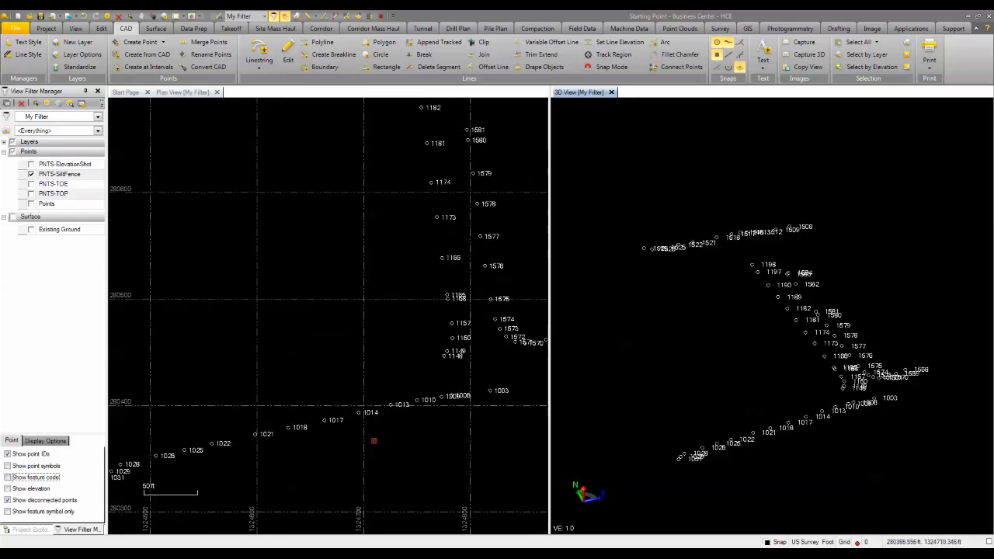
scroll(444, 423, up, 2)
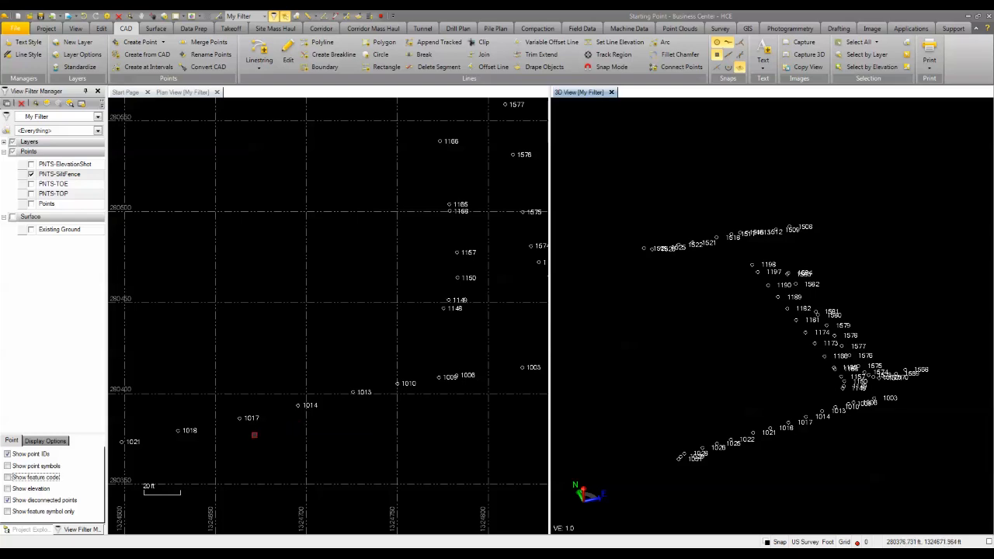
scroll(146, 458, down, 2)
middle_drag(220, 415, 340, 330)
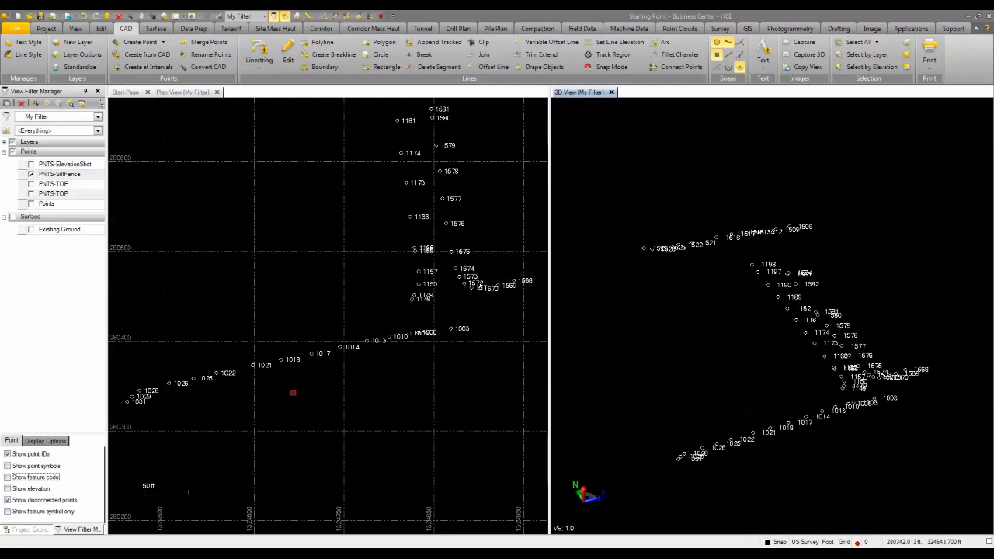
middle_drag(292, 393, 313, 395)
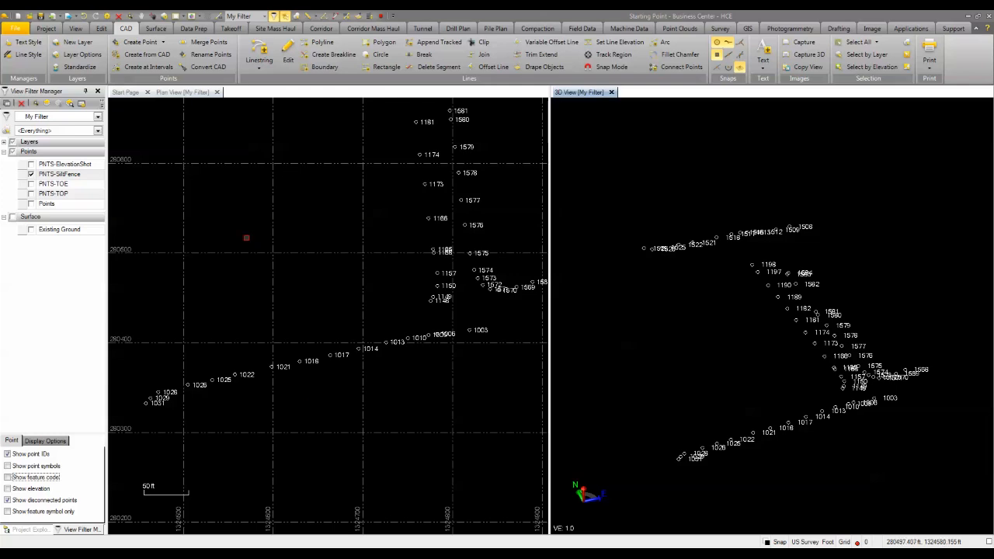
Set up a Connect Points linestring named Silt Fence on the $EROS-Silt fence layer, defined by coordinates.
click(258, 70)
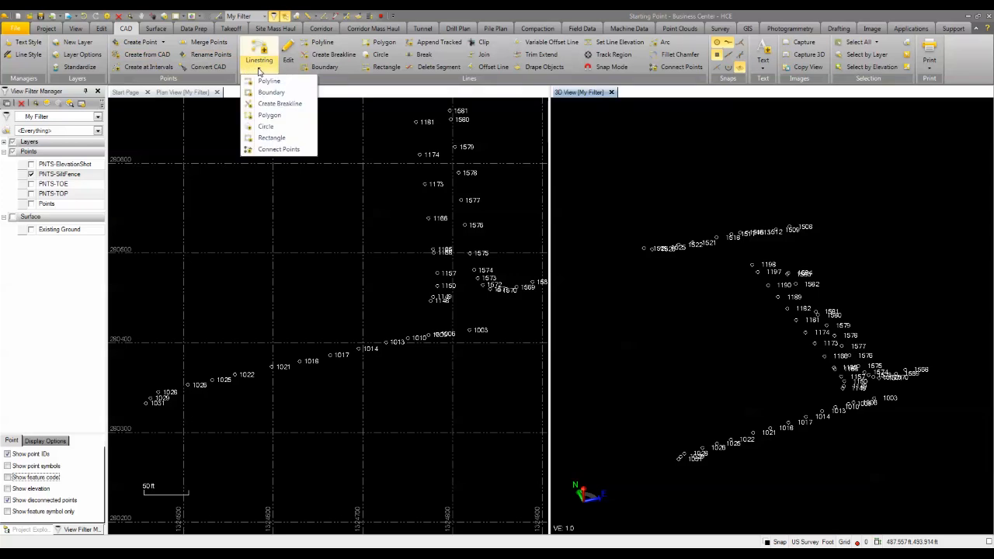
click(277, 149)
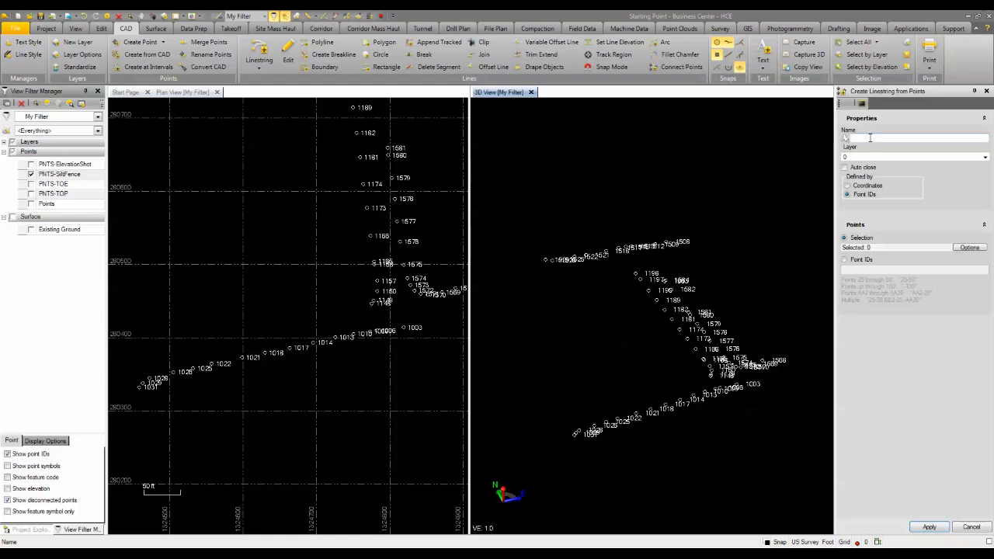
text(Silt Fence)
click(870, 157)
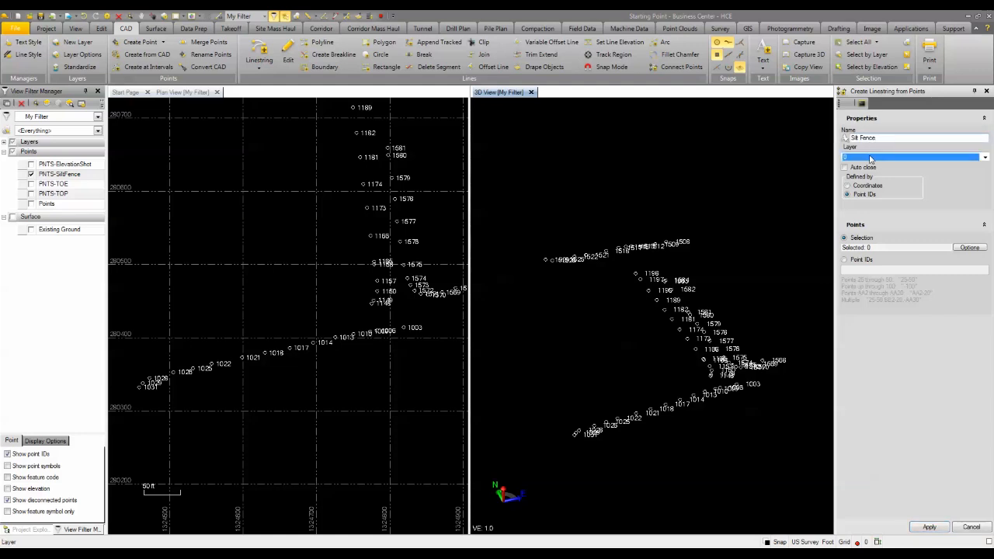
click(983, 159)
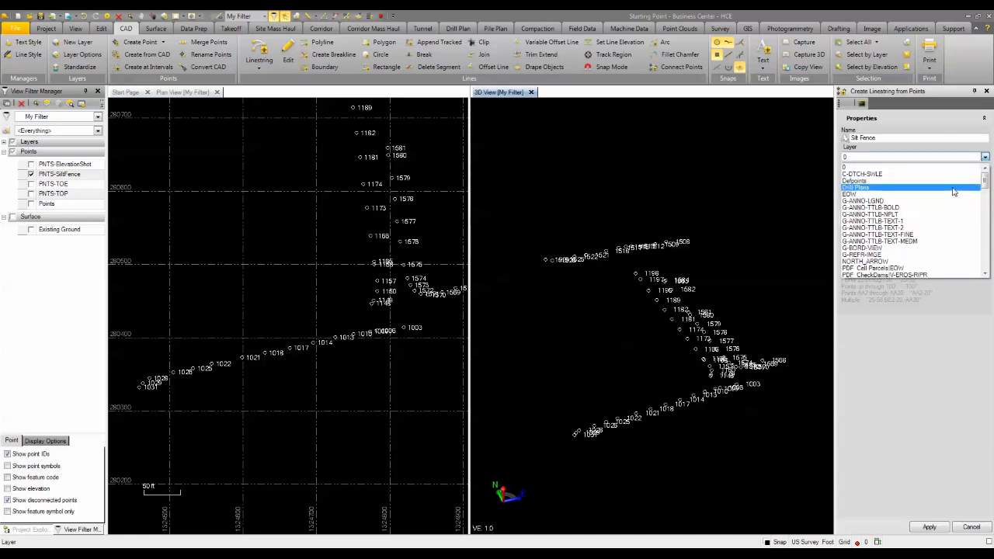
click(877, 167)
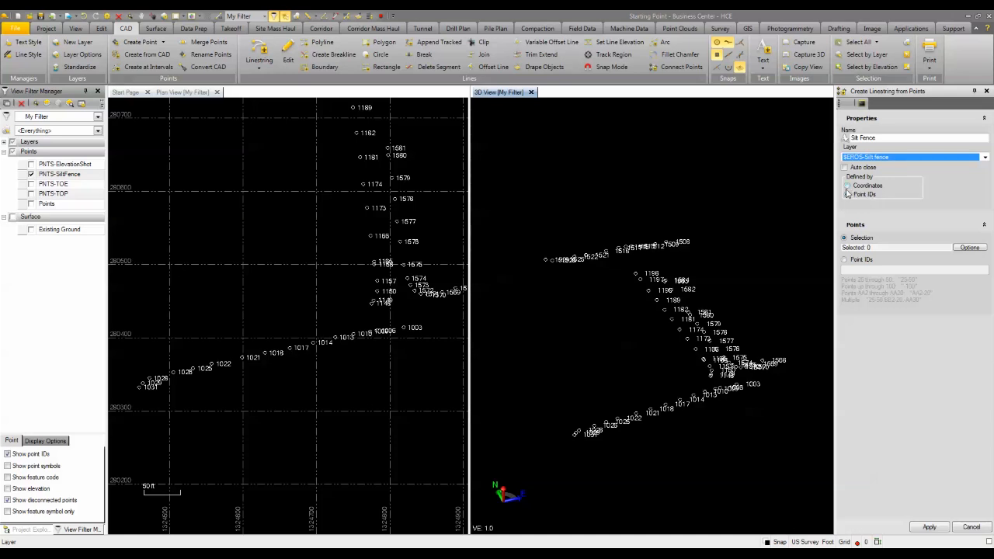
click(847, 187)
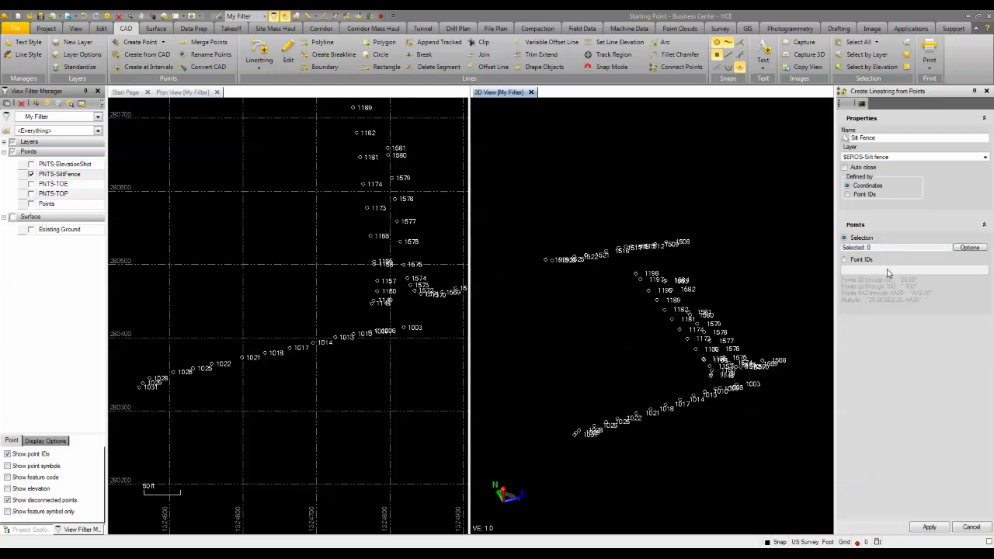
Select the southern row of silt fence points from 1031 to 1003 and create the linestring through them.
click(868, 247)
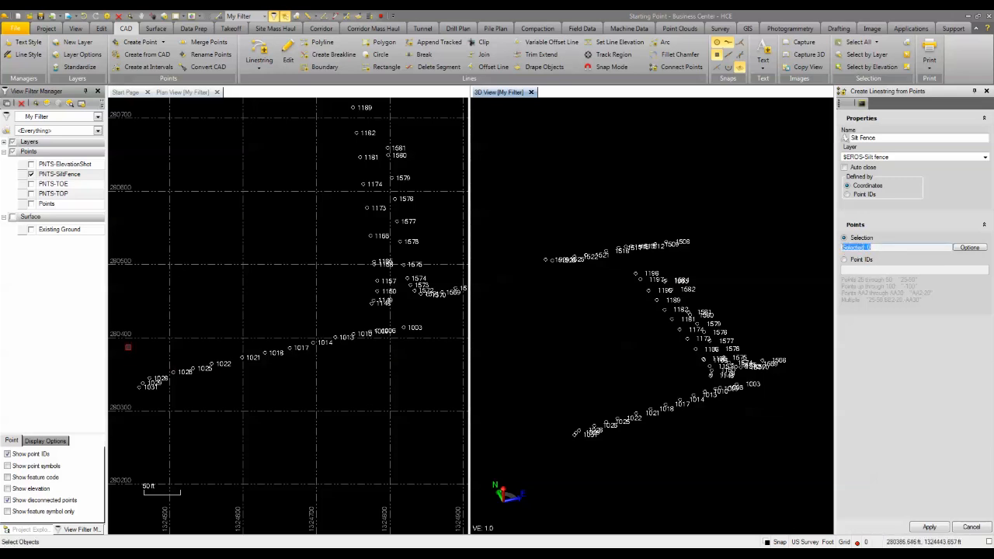
drag(128, 347, 386, 424)
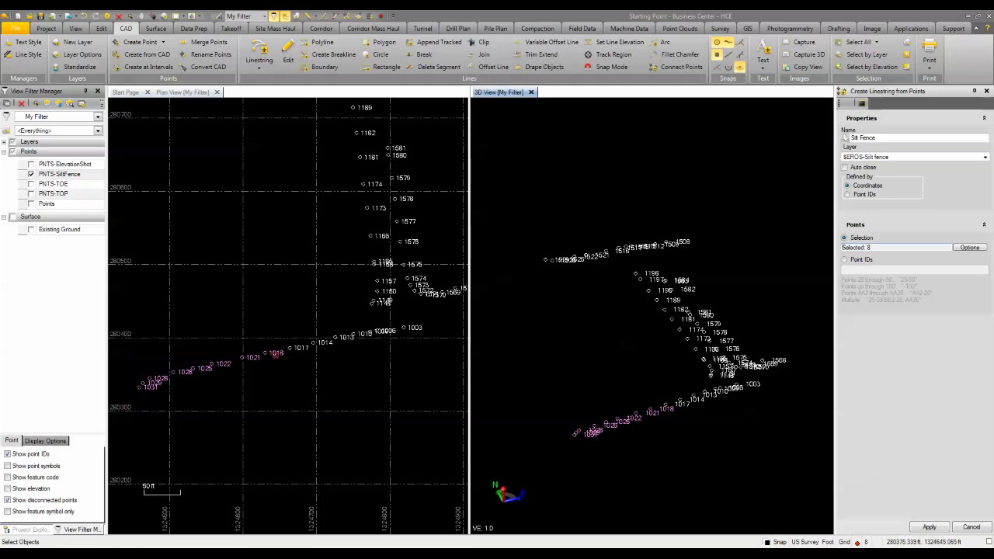
drag(261, 326, 422, 390)
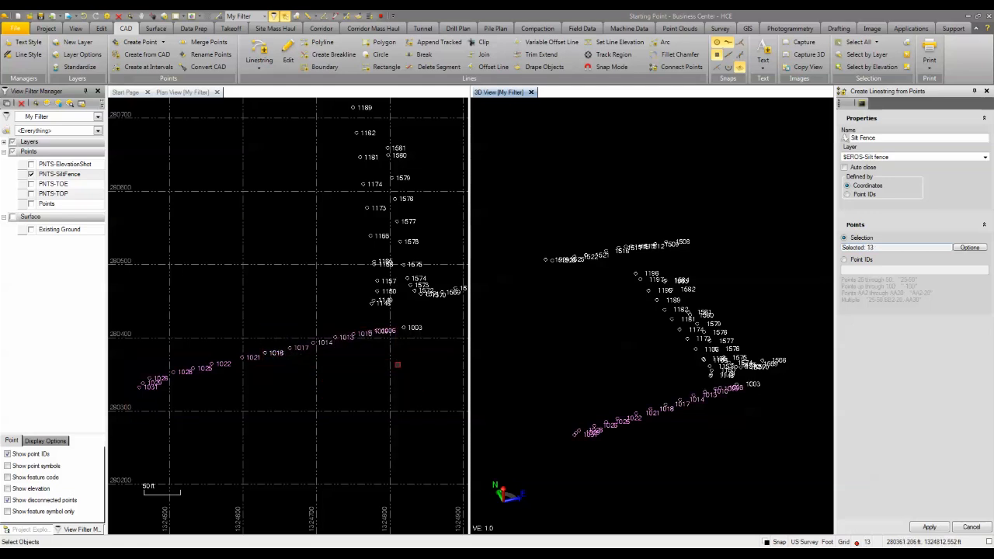
click(404, 329)
click(929, 527)
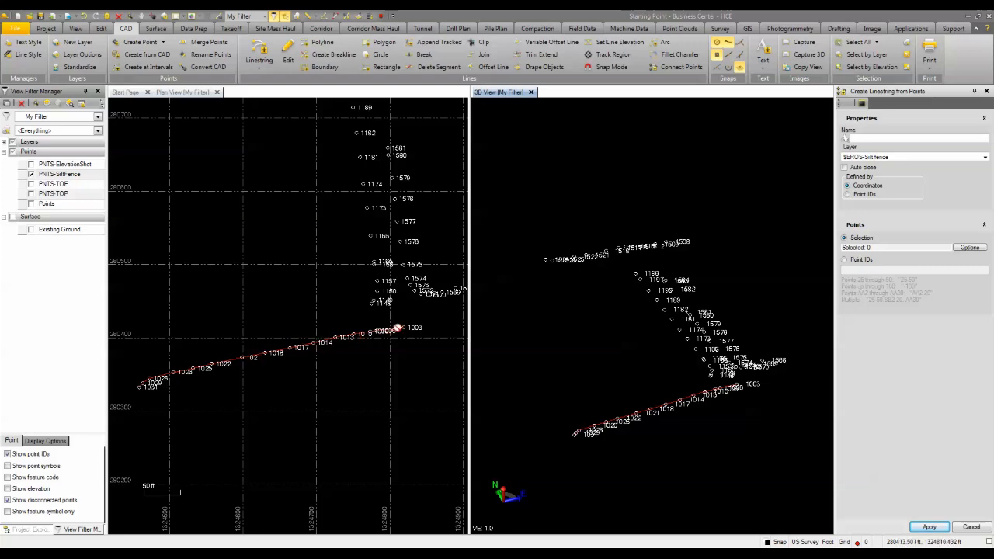
Try to create a second linestring from the point IDs 1003,1148-1158,1165-1198 on the $EROS-Silt fence layer.
scroll(378, 422, down, 2)
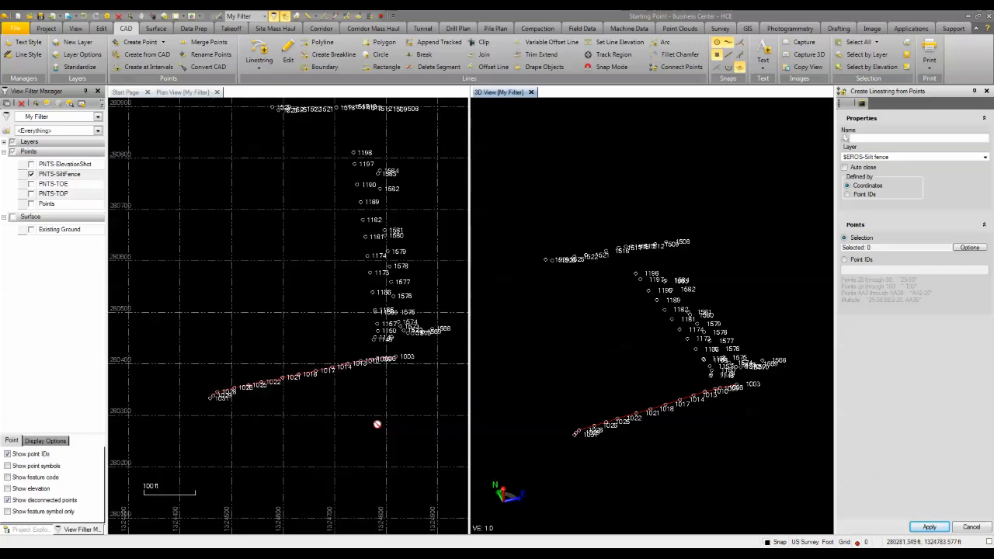
click(844, 260)
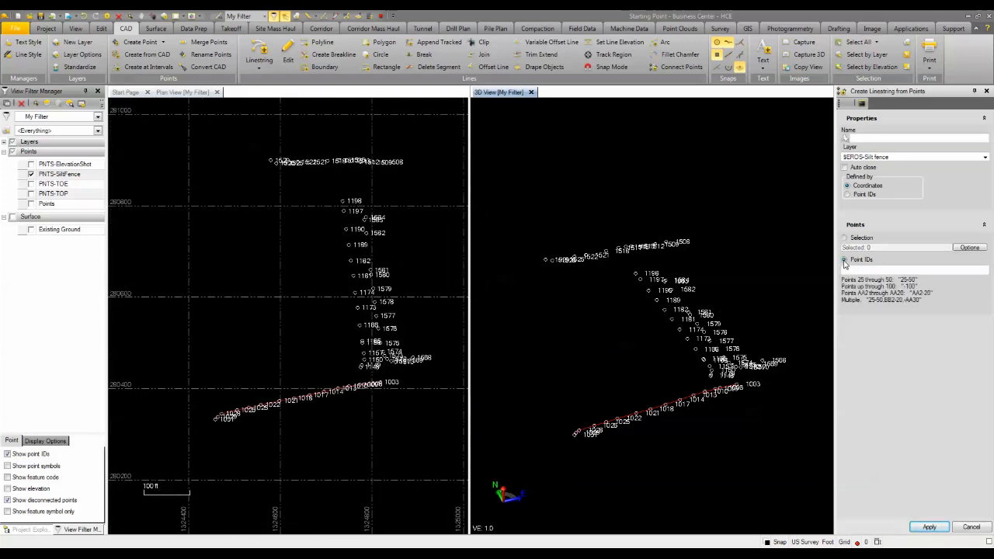
scroll(380, 369, up, 5)
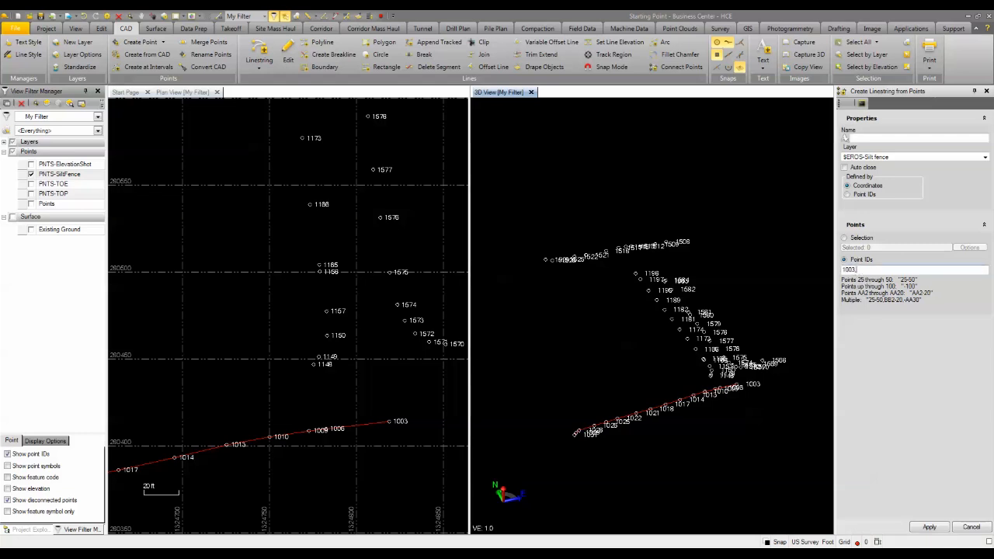
text(148)
text(8,1165-)
scroll(348, 281, down, 2)
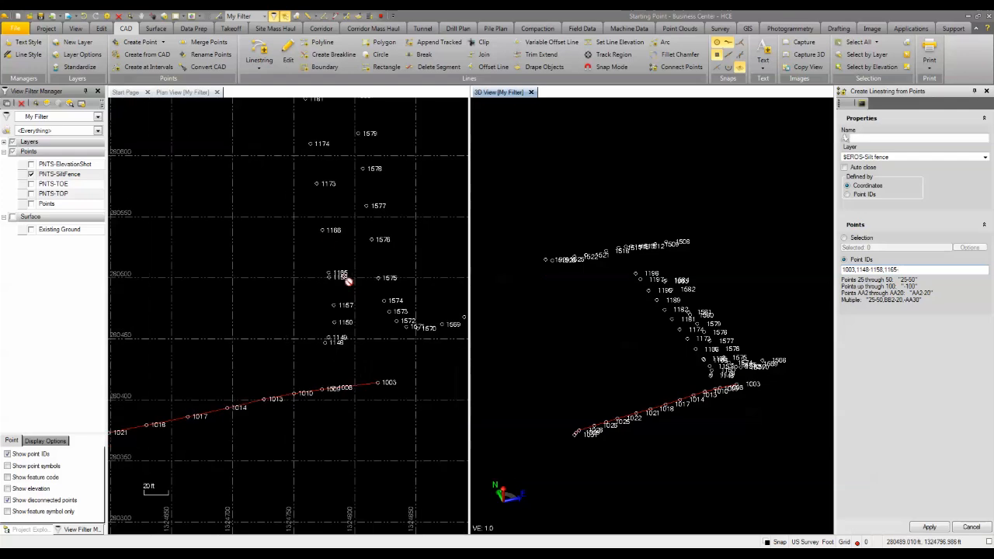
middle_drag(325, 220, 357, 415)
scroll(316, 247, down, 2)
scroll(316, 247, down, 1)
scroll(321, 163, down, 2)
middle_drag(321, 163, 315, 233)
scroll(310, 220, up, 2)
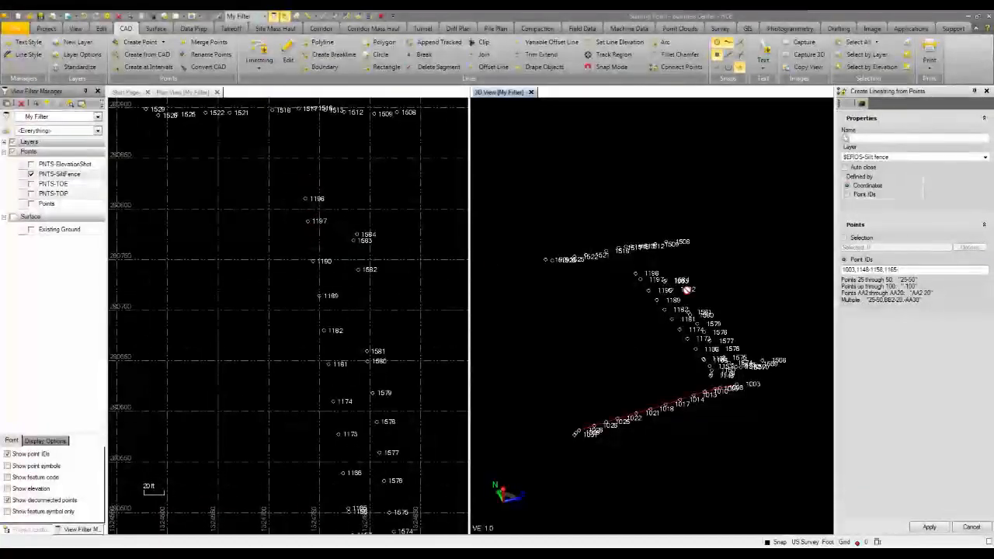
text(1198)
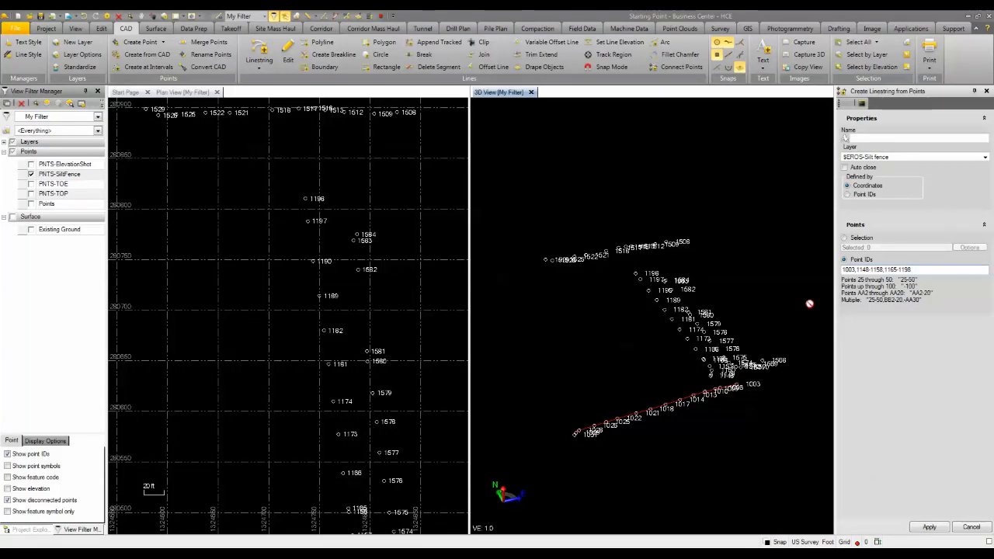
click(934, 528)
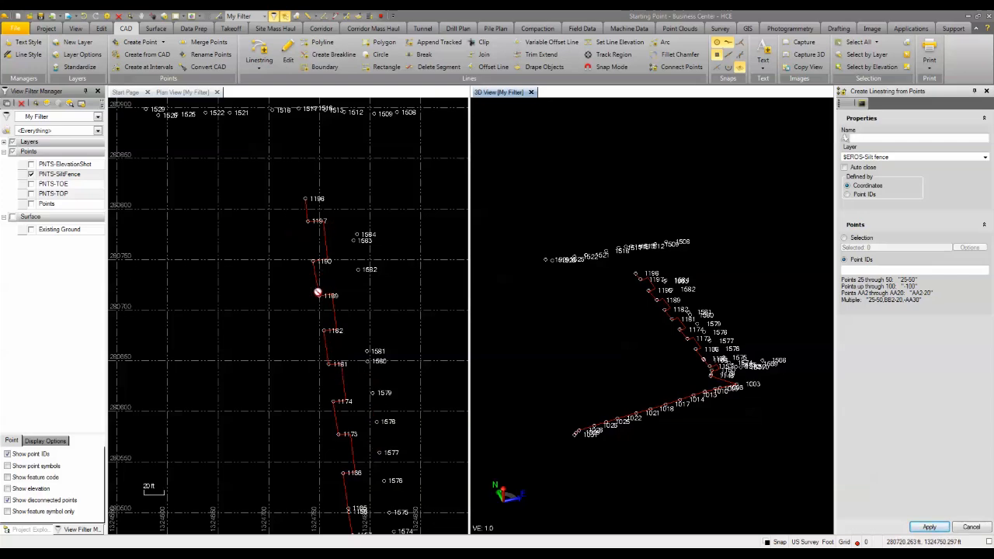
Undo the zigzagging second linestring and create one through the selected north-south row of silt fence points from 1198 to 1148.
scroll(317, 292, down, 3)
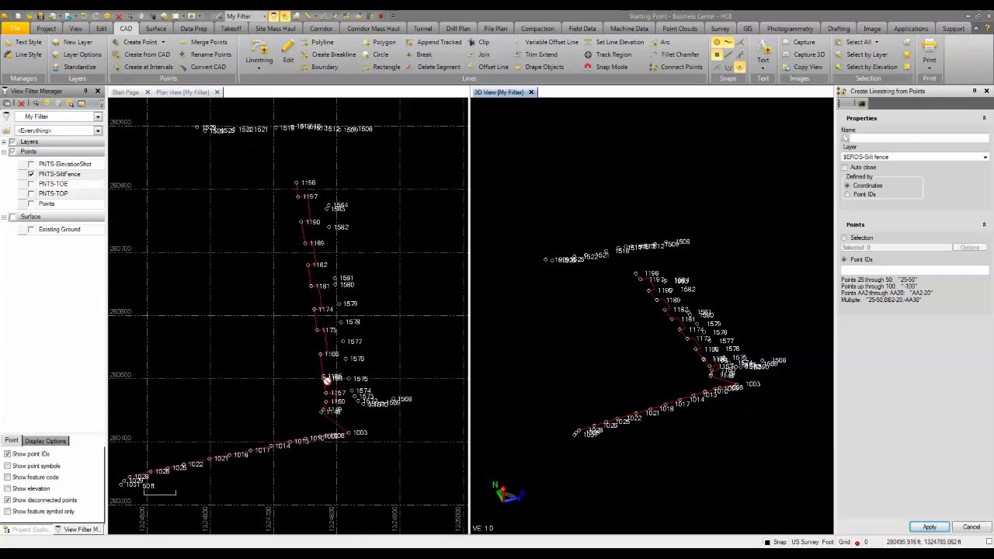
scroll(327, 380, up, 3)
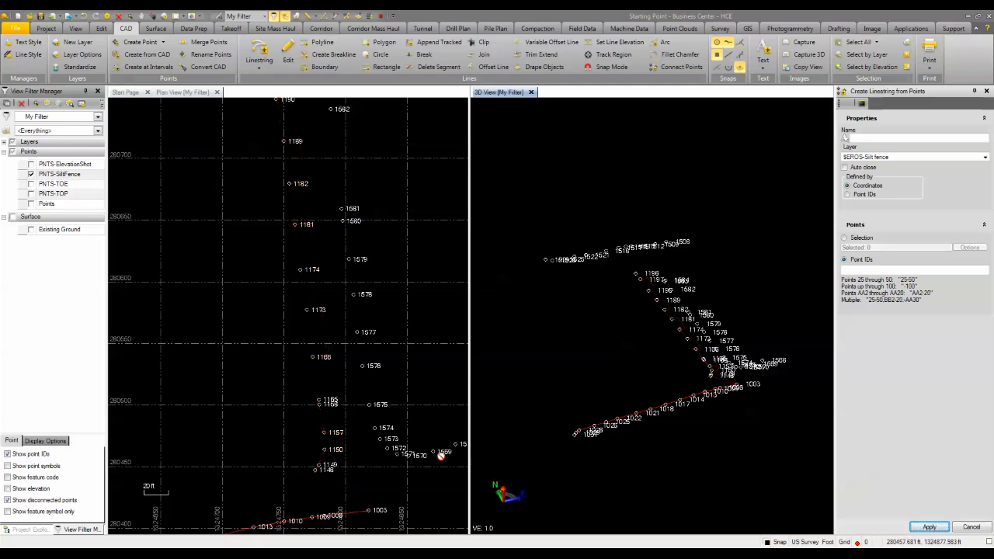
click(847, 238)
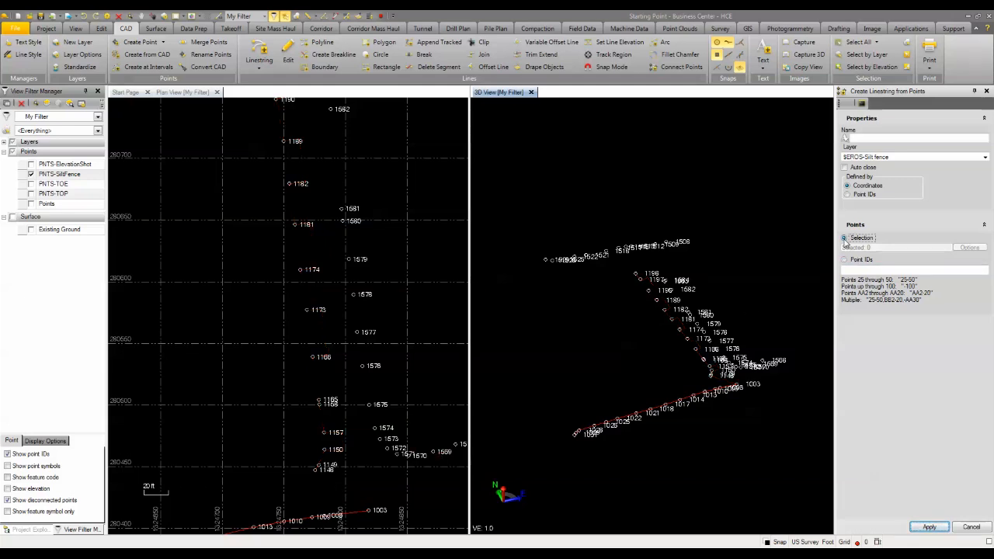
scroll(365, 280, down, 2)
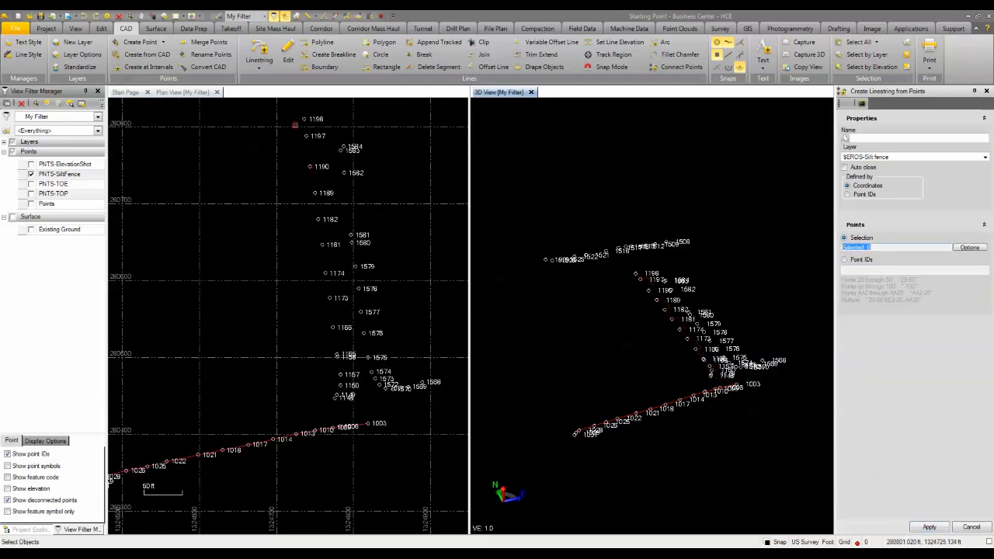
drag(289, 109, 346, 411)
key(Return)
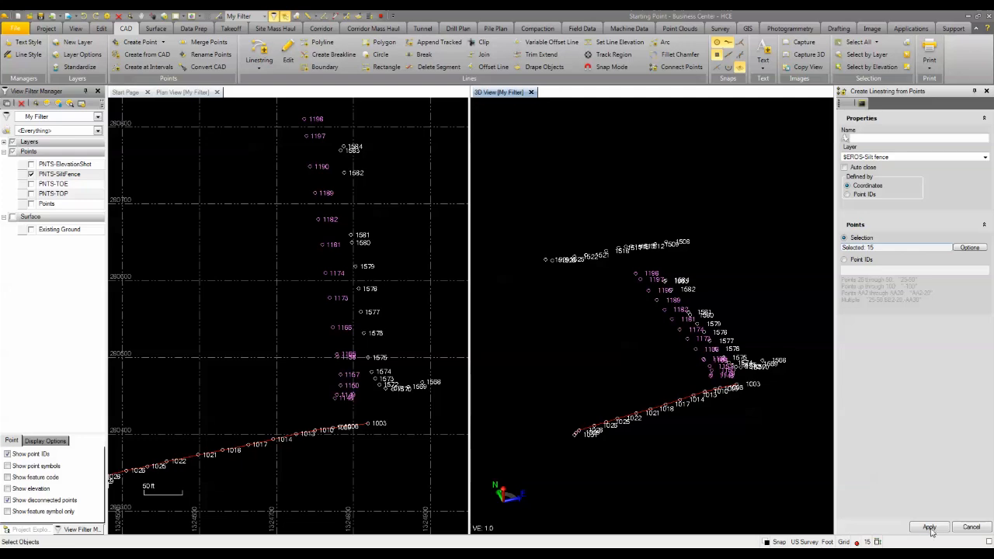
Create a connecting linestring on the $EROS-Silt fence layer from the point IDs 1003,1148.
click(846, 261)
scroll(362, 414, up, 3)
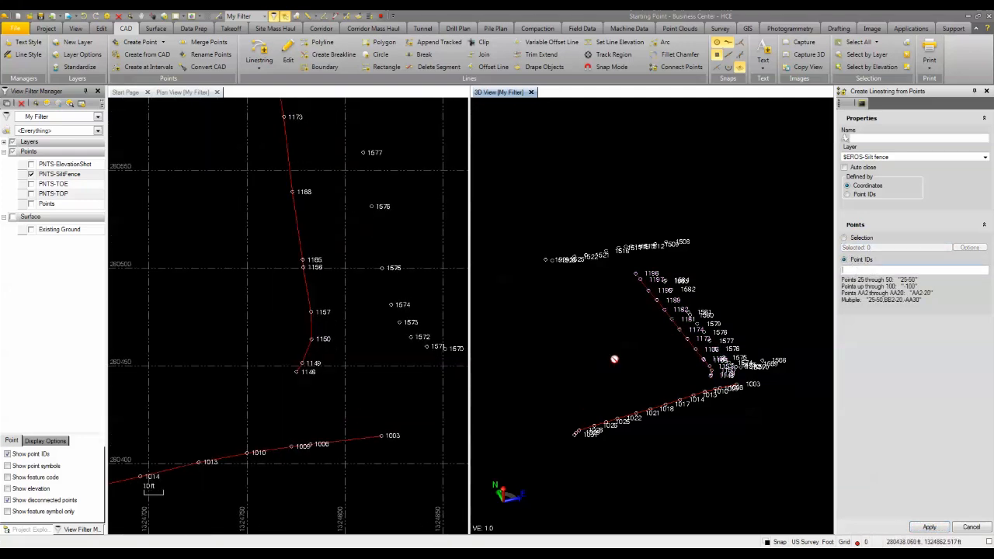
text(100)
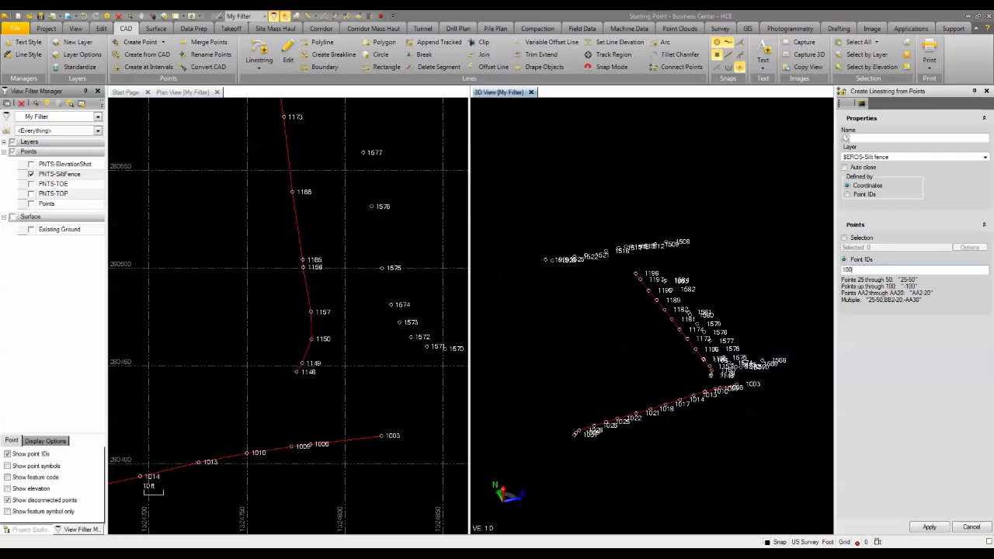
text(3,1148)
click(929, 528)
scroll(262, 401, down, 2)
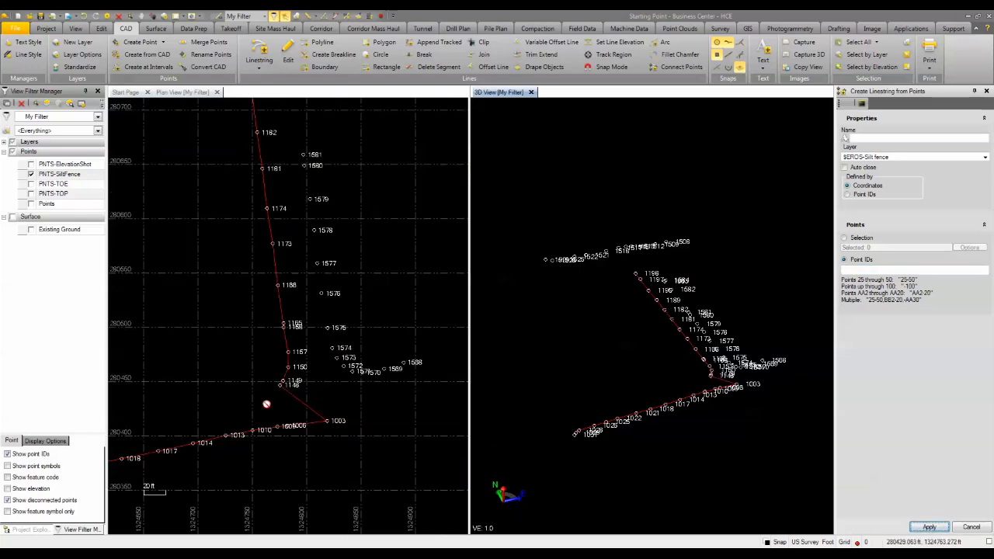
Select the northern row of silt fence points ending at 1508 and create the linestring through them.
scroll(266, 404, down, 2)
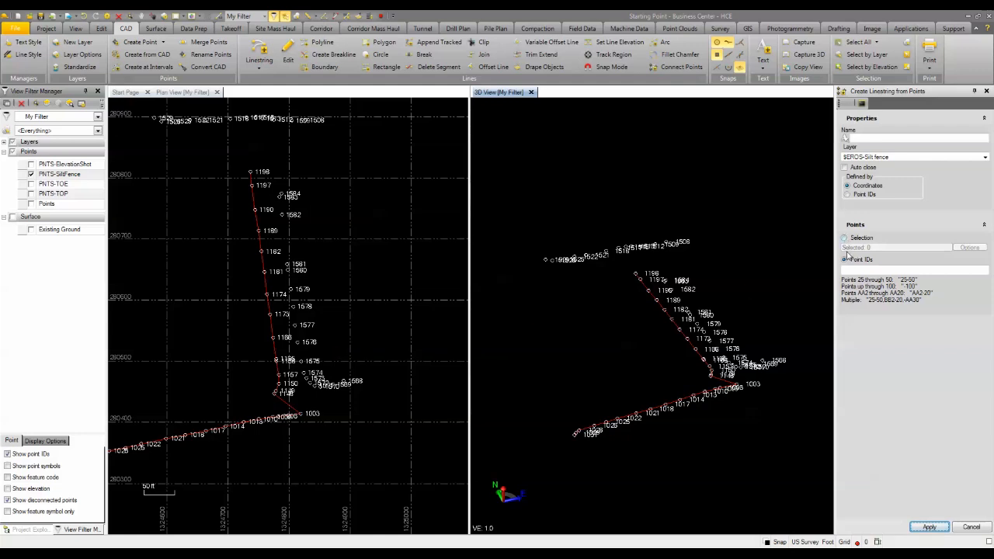
click(844, 238)
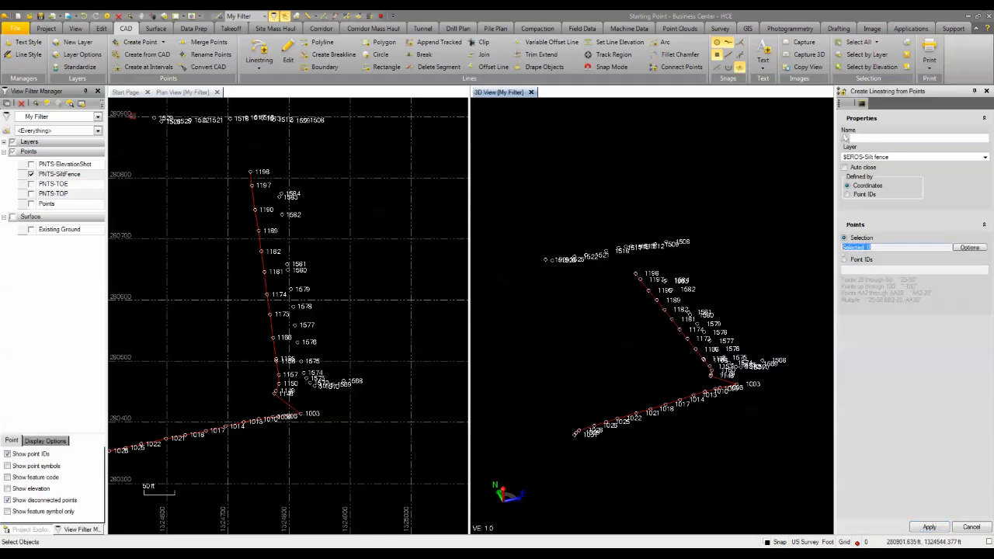
drag(138, 107, 346, 137)
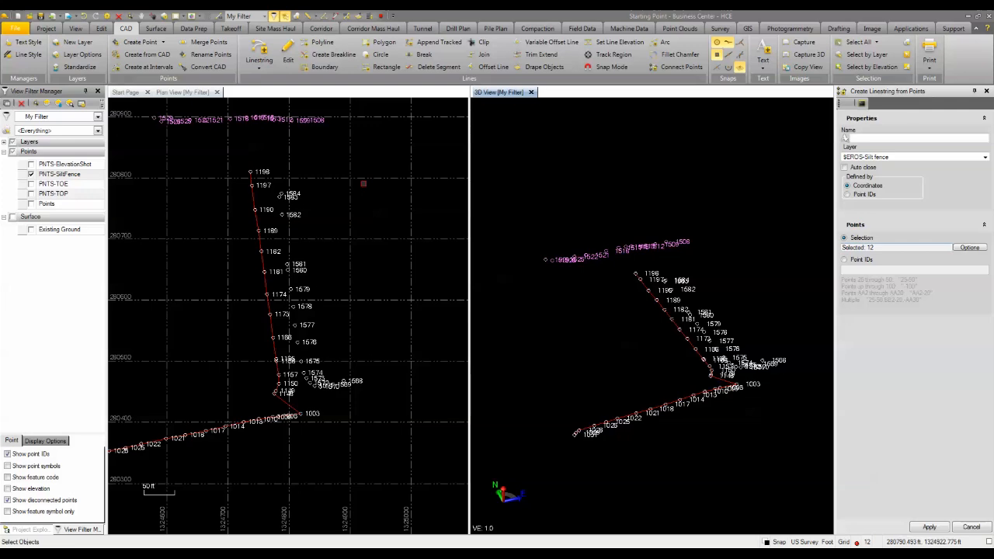
click(929, 528)
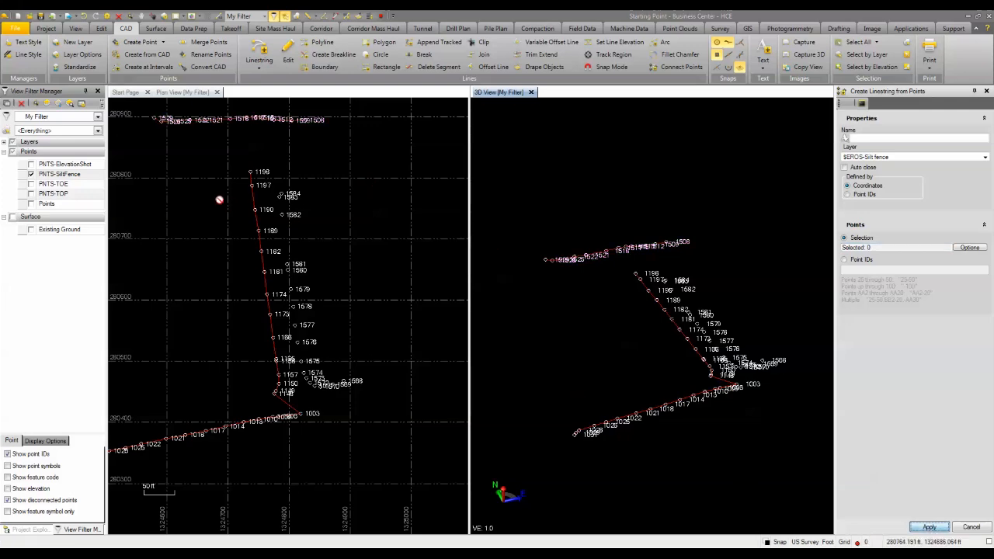
middle_drag(219, 200, 264, 224)
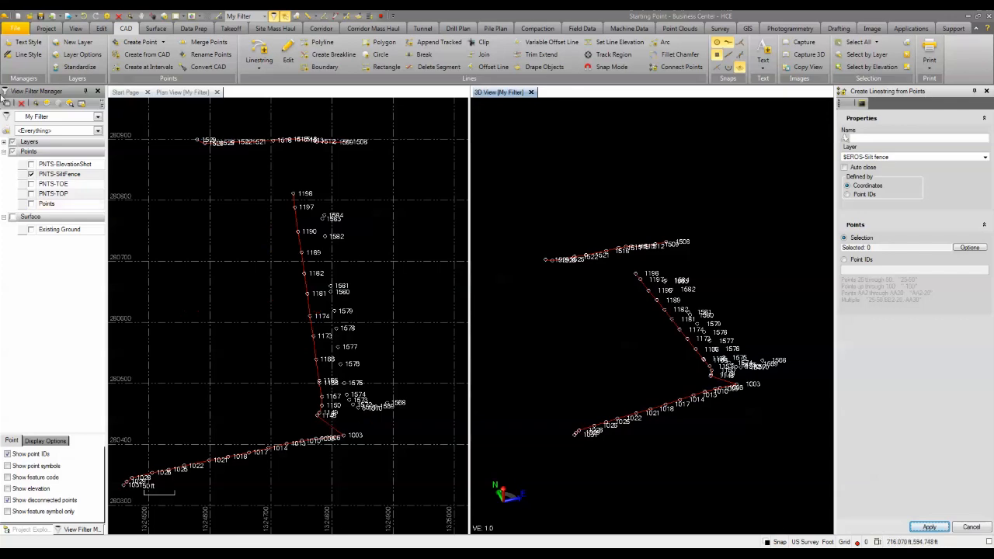
Show the PNTS-TOE points alongside the silt fence linestrings and hide them again.
click(31, 184)
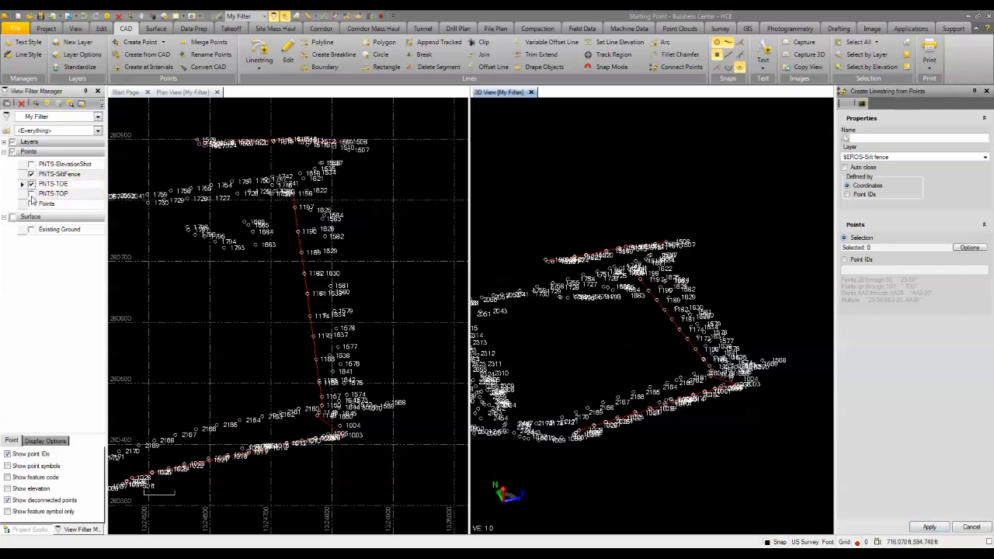
click(31, 184)
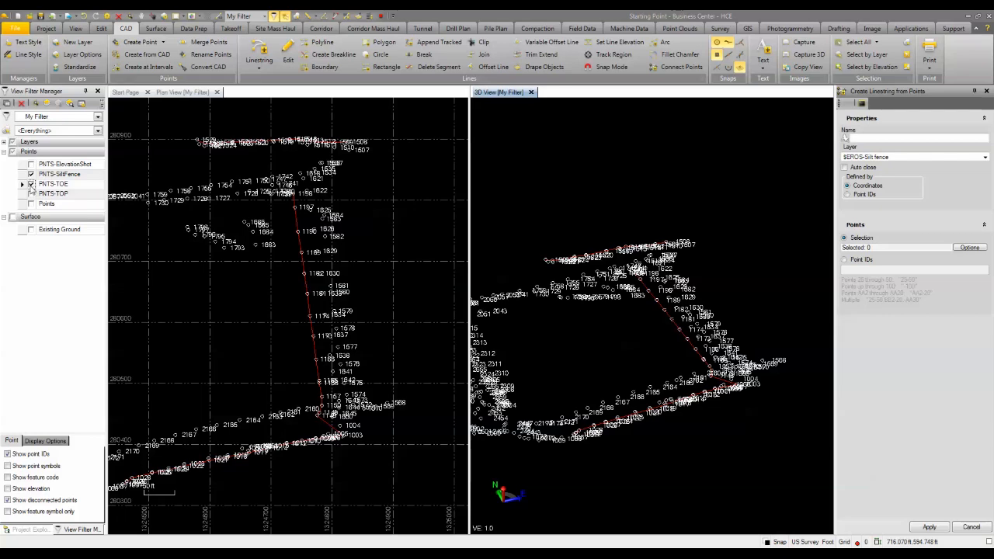
scroll(344, 326, down, 3)
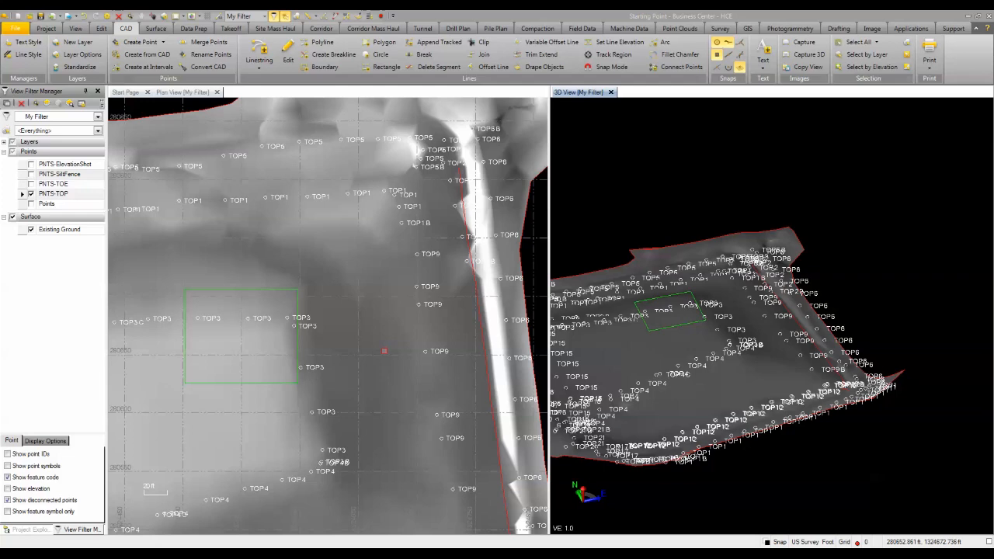
Start a linestring named Top and add a new layer named Top of Bern for it.
click(259, 54)
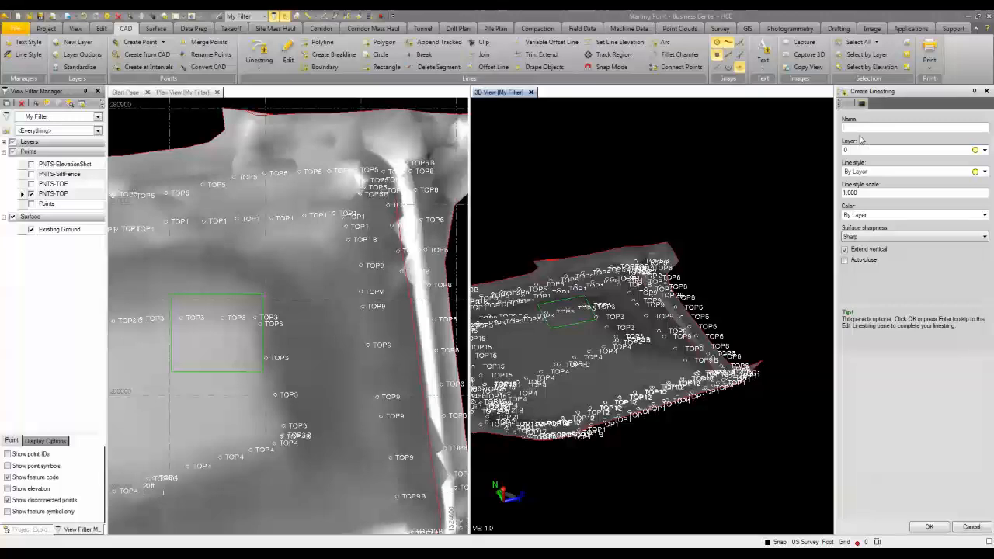
text(Top)
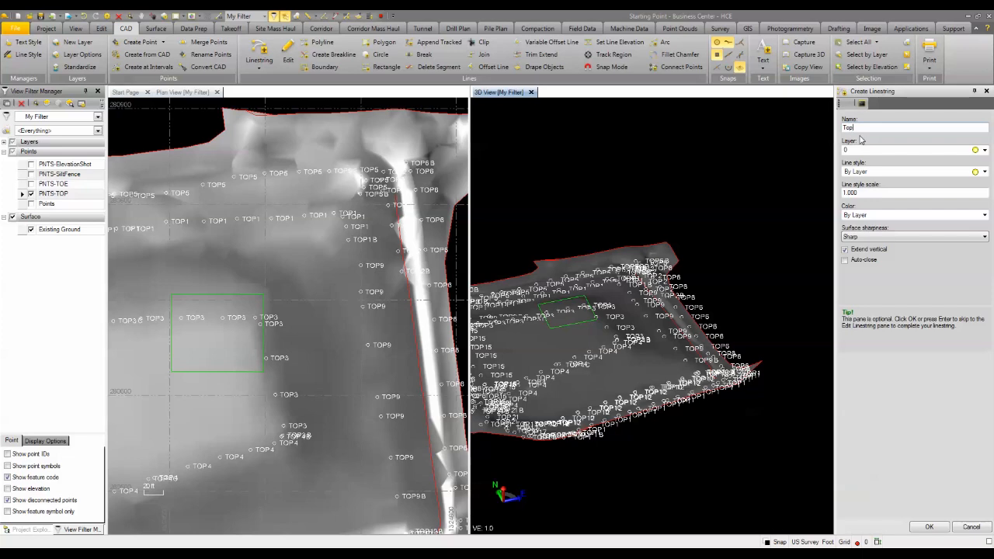
click(938, 152)
key(space)
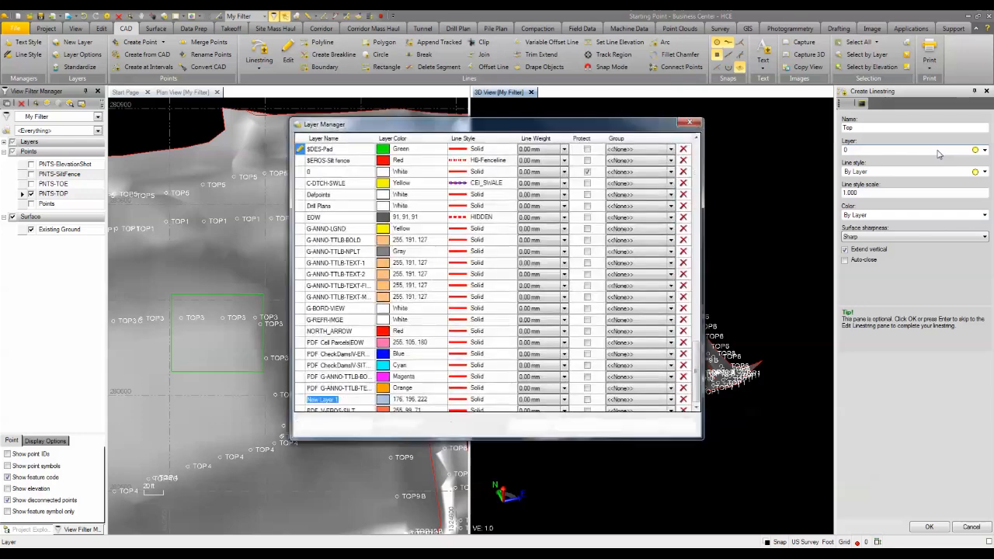
text(top)
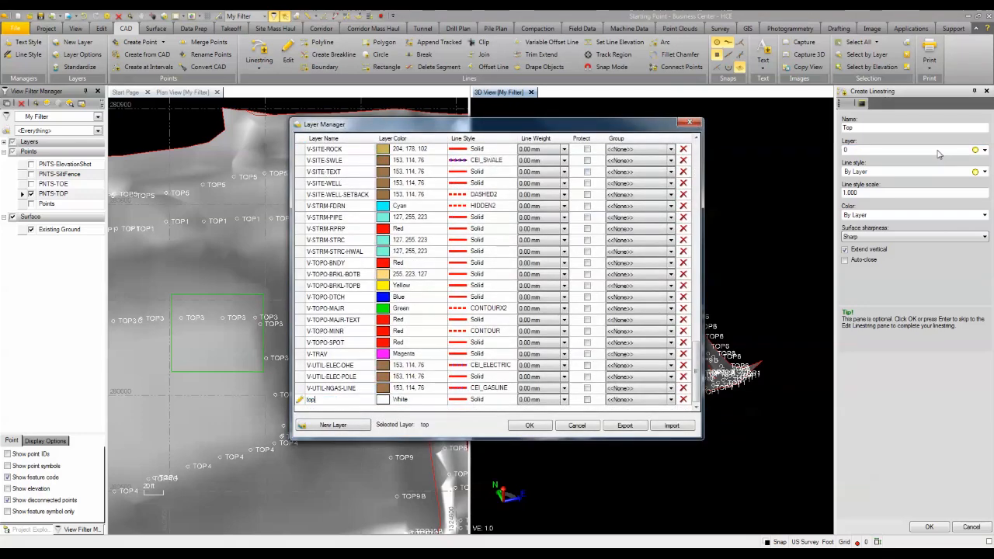
key(BackSpace)
key(BackSpace)
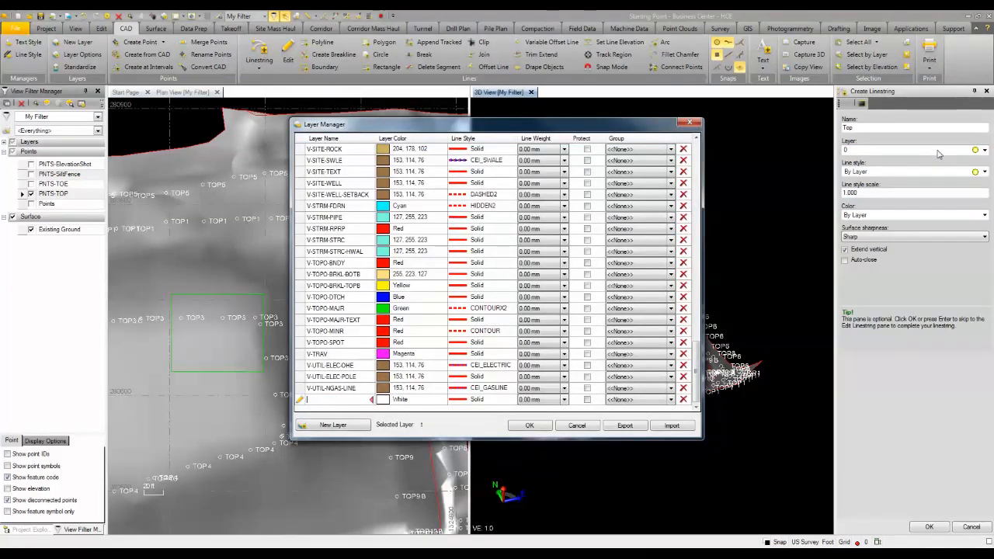
text(Top of Bern)
Set the Top of Bern layer's color to magenta and accept the linestring properties with that layer.
click(412, 399)
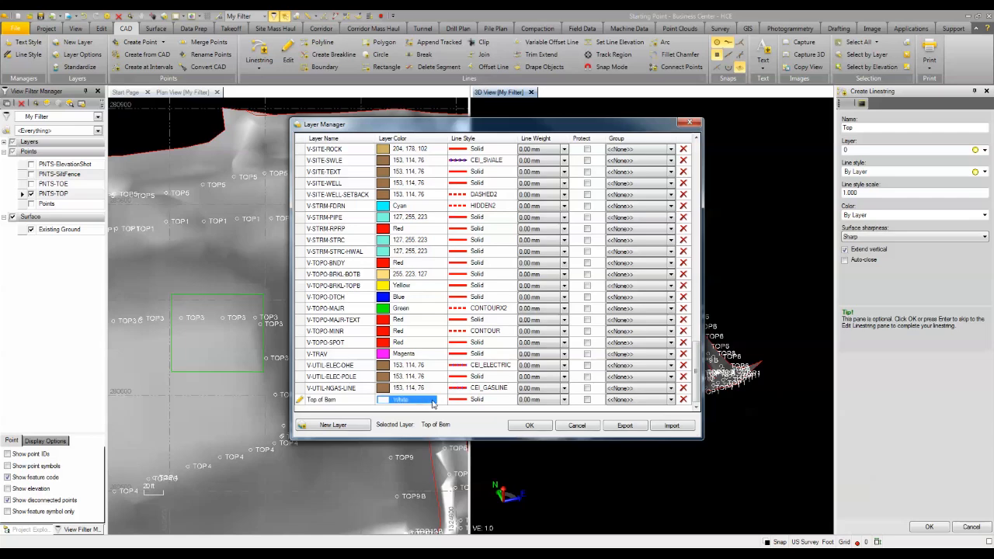
click(442, 399)
click(404, 422)
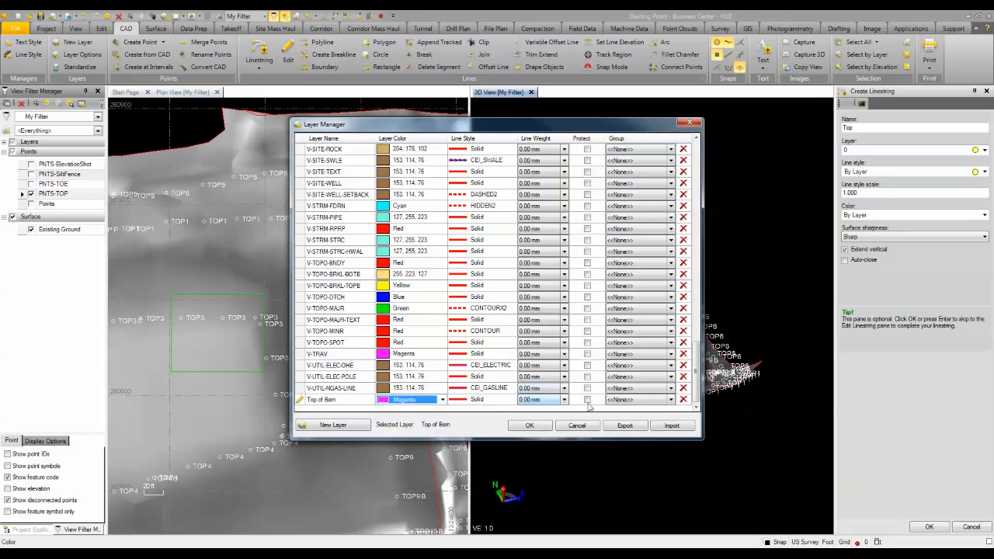
click(529, 426)
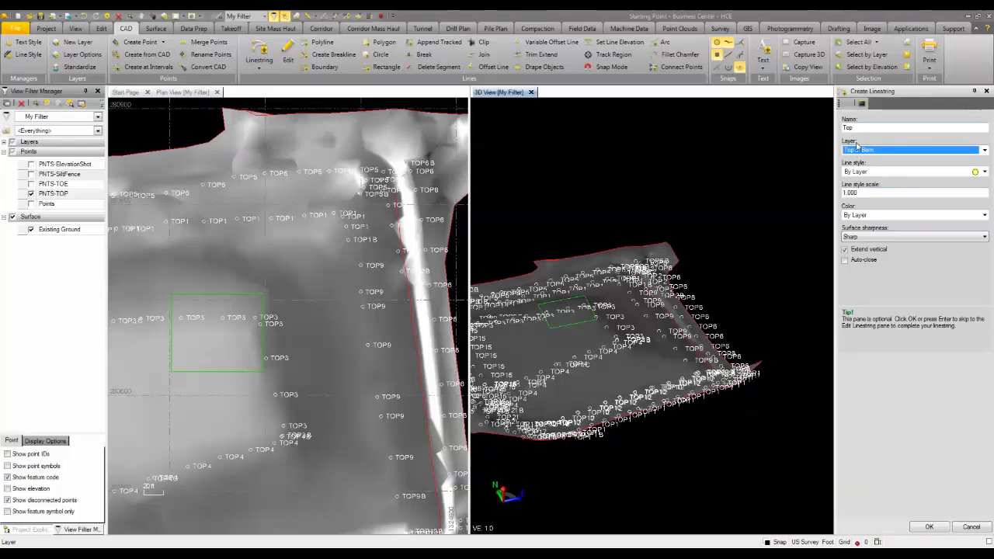
click(928, 527)
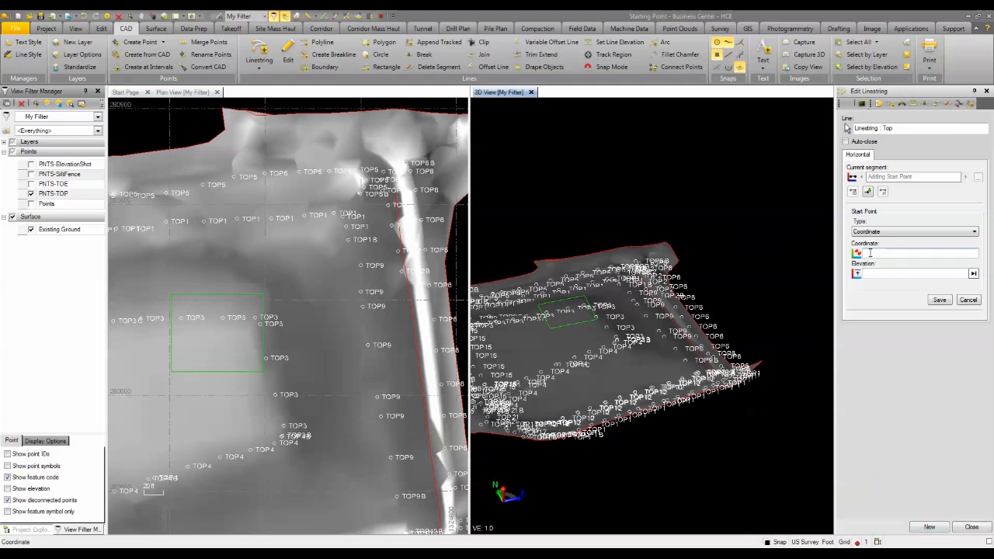
Draw the Top linestring eastward through the row of TOP1 points north of the green pad and finish it.
click(165, 222)
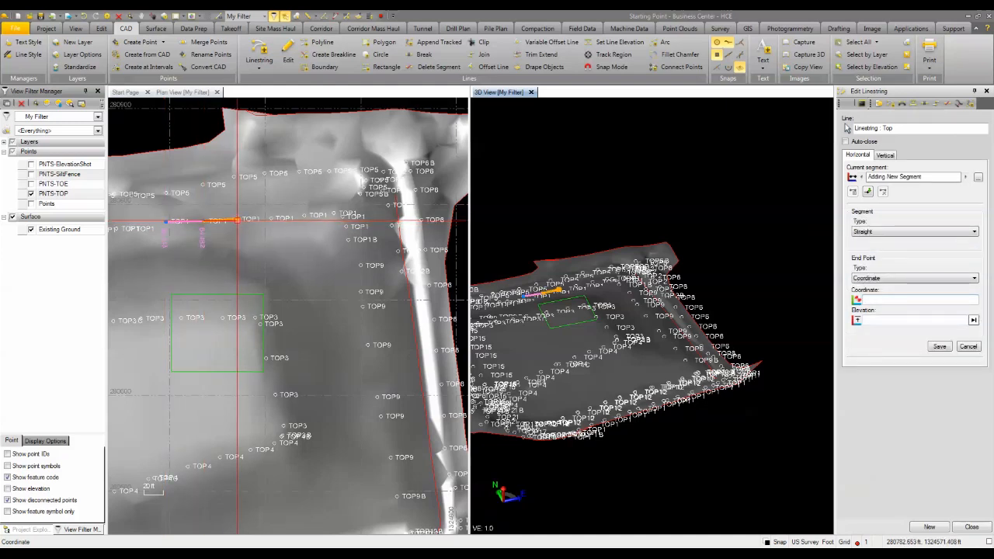
click(236, 220)
click(269, 219)
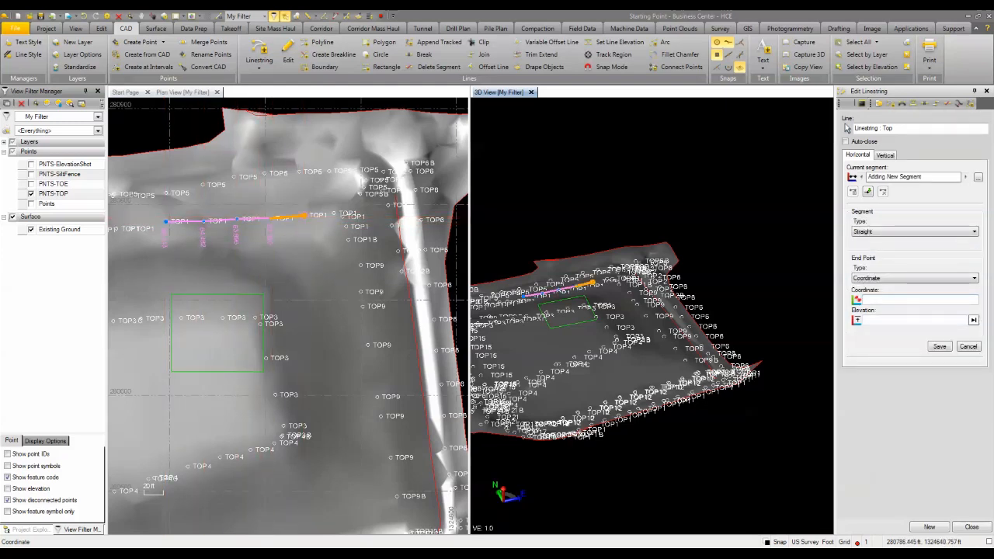
click(333, 212)
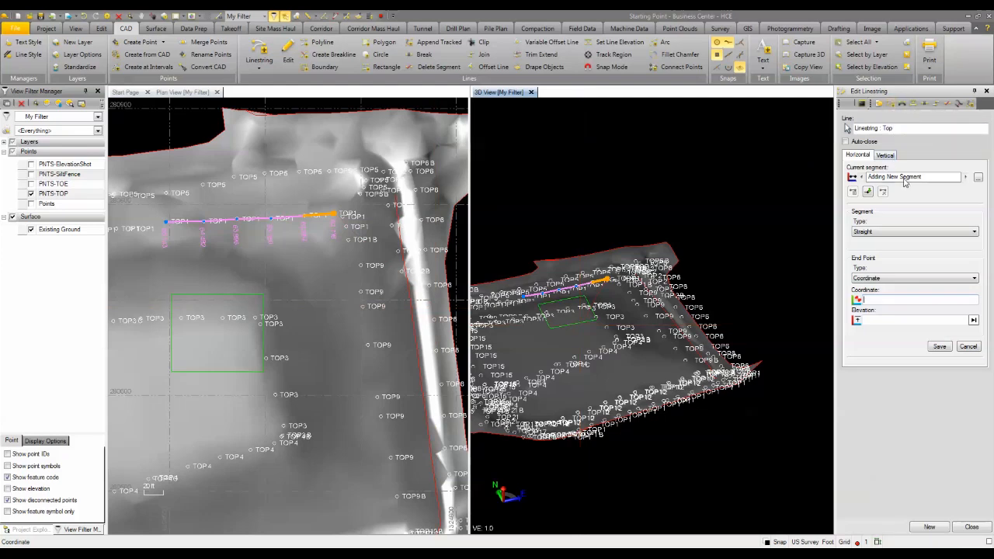
click(928, 528)
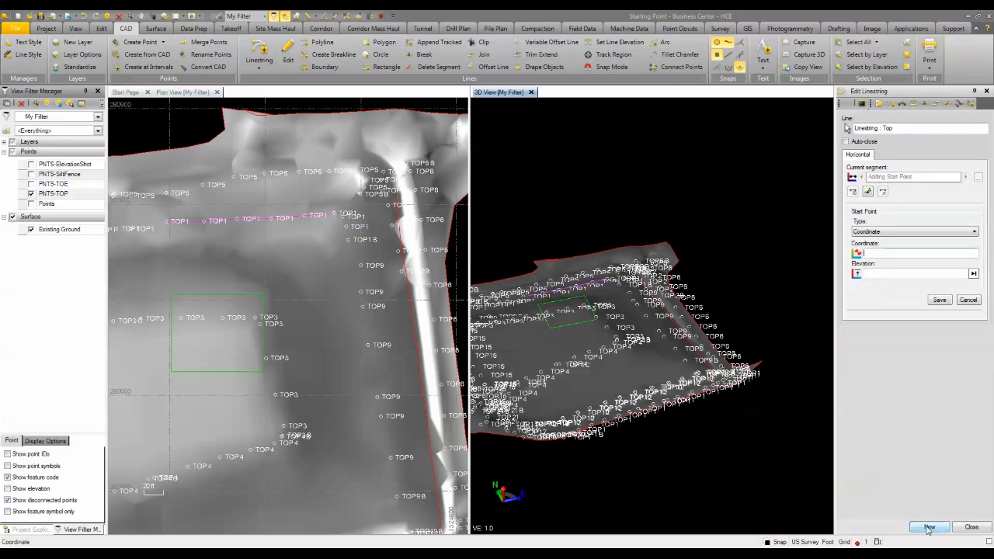
Draw another Top linestring eastward through the row of TOP5 points and finish it.
click(167, 193)
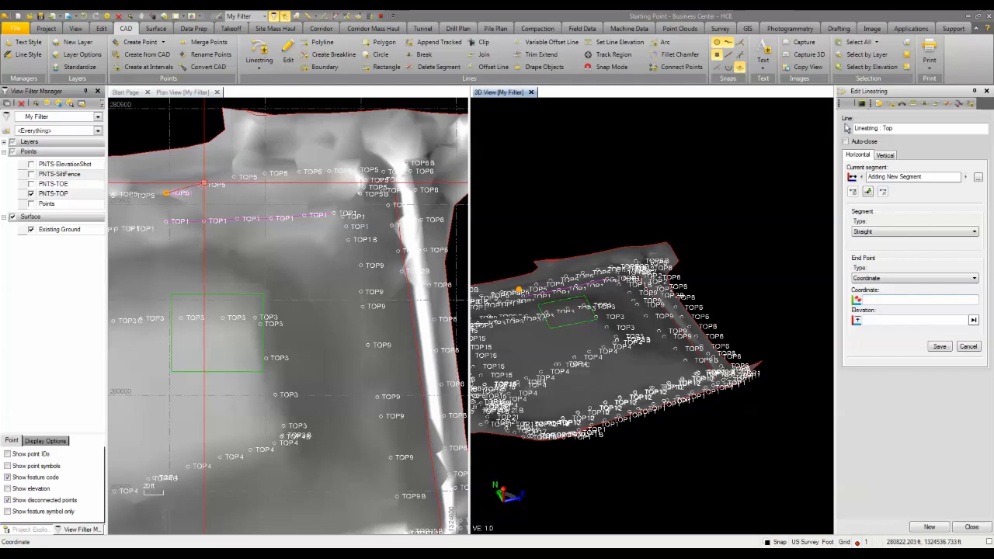
click(233, 177)
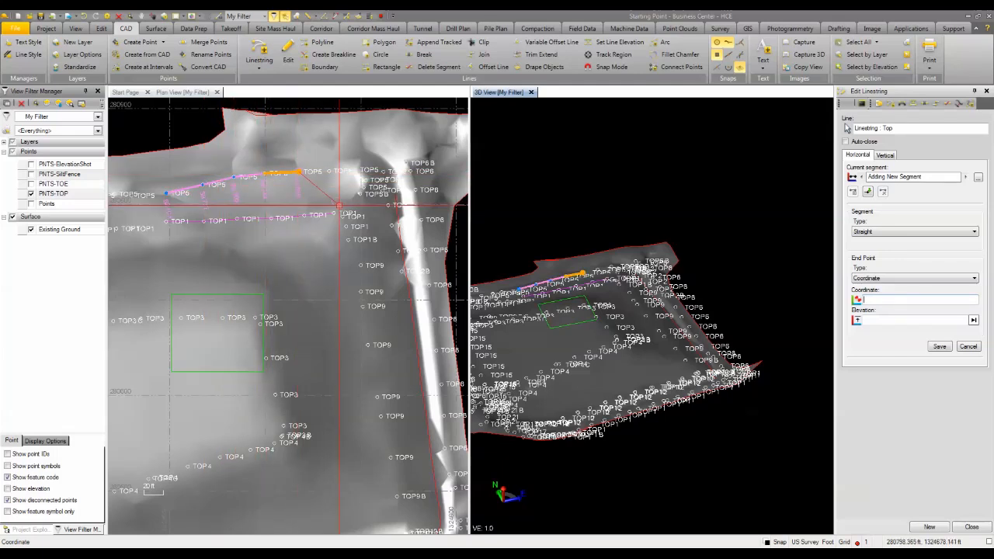
click(330, 171)
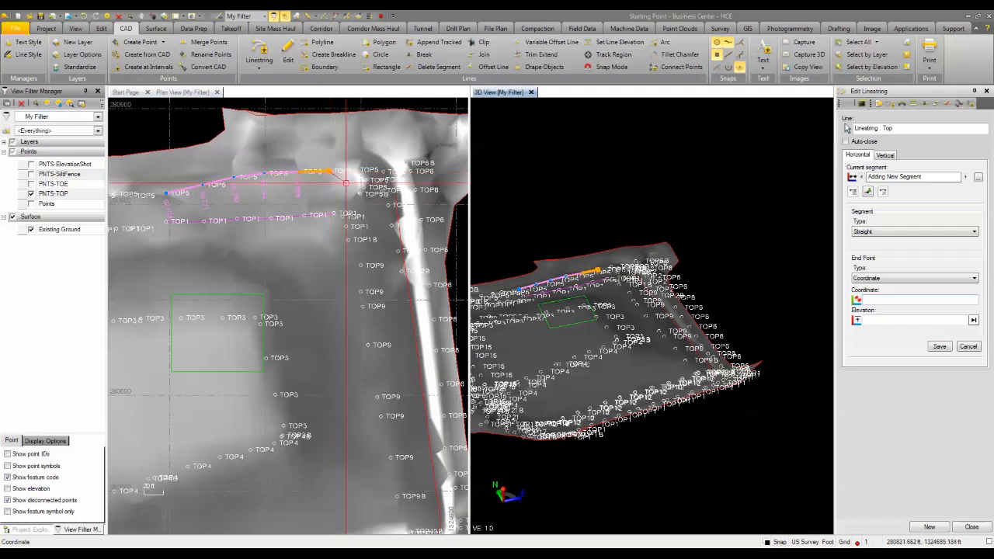
click(930, 528)
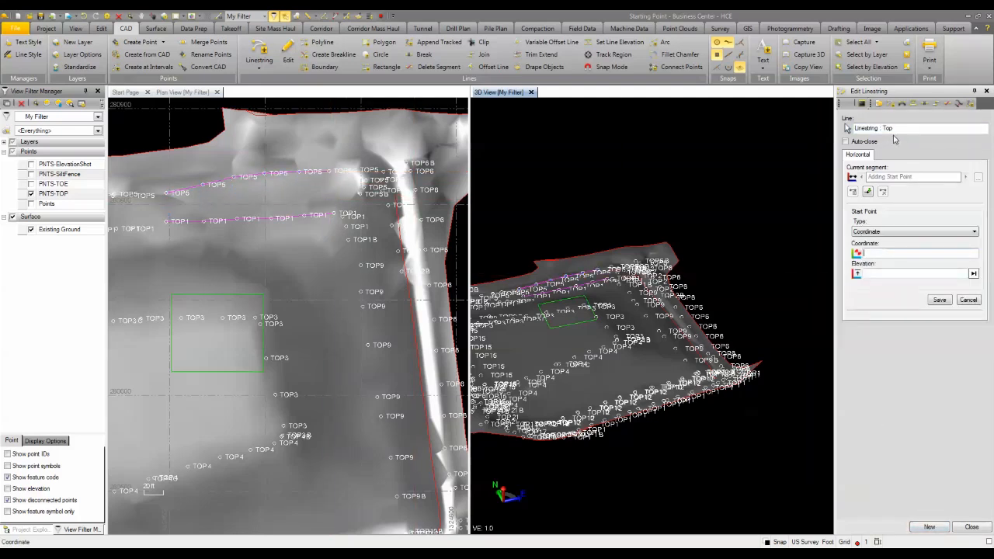
Draw another Top linestring eastward through the TOP4 points and up to the TOP3 points southeast of the green pad, and finish it.
click(187, 467)
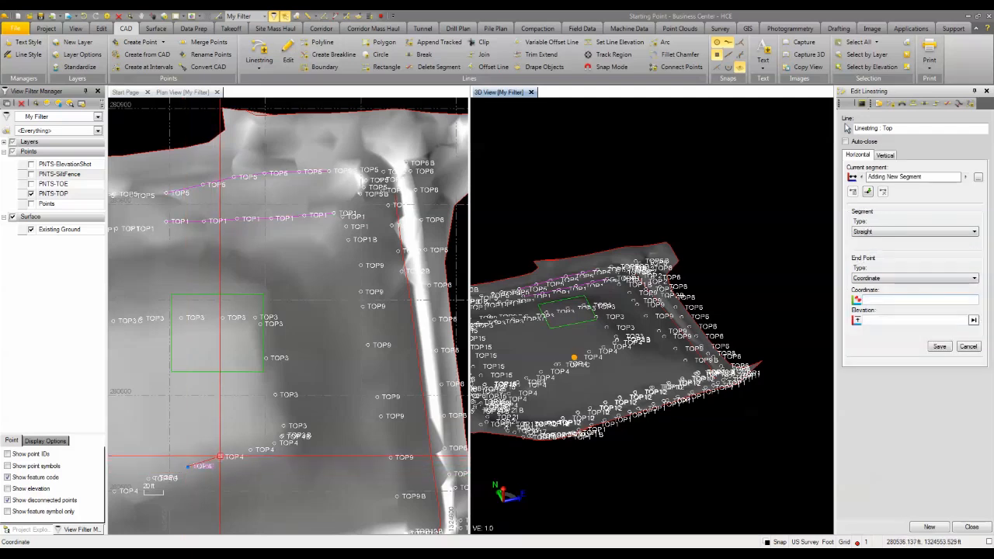
click(222, 456)
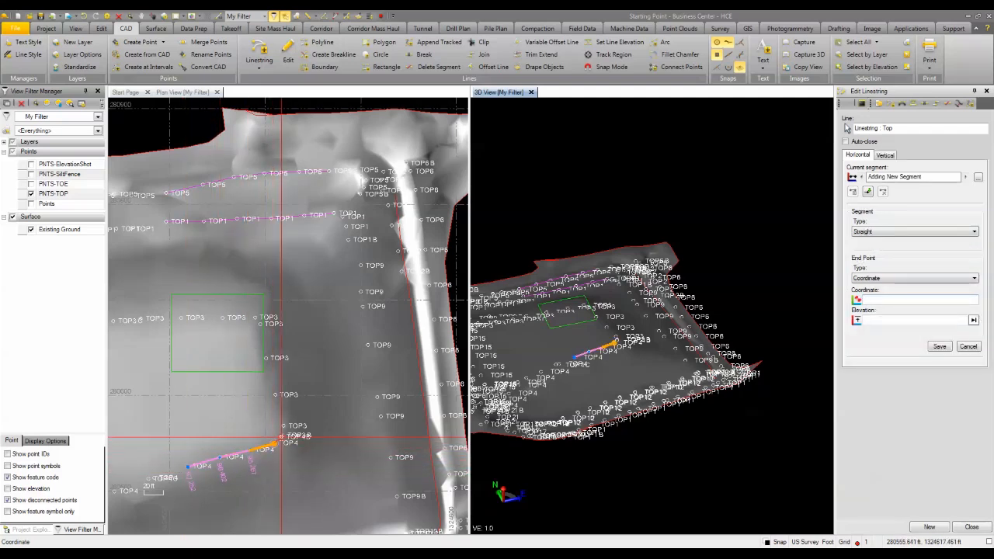
click(281, 439)
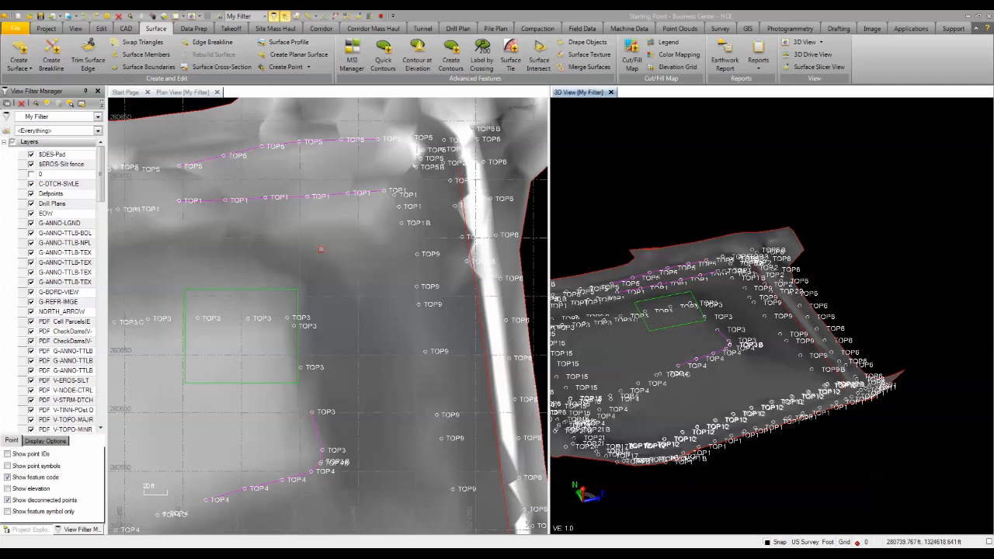
Start a surface tie to Existing Ground with the Pad polyline as reference line, direction Right and 25 ft maximum spacing.
click(510, 56)
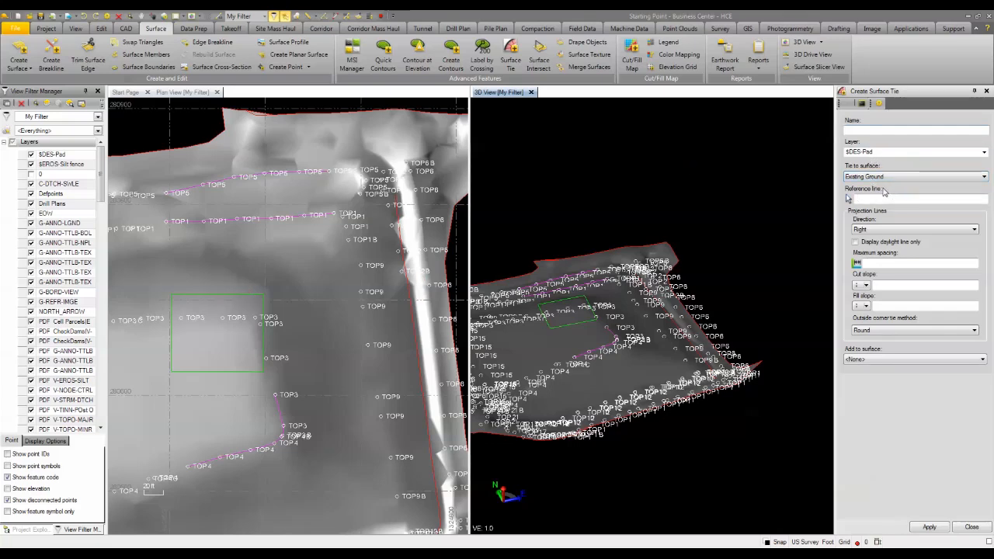
click(867, 198)
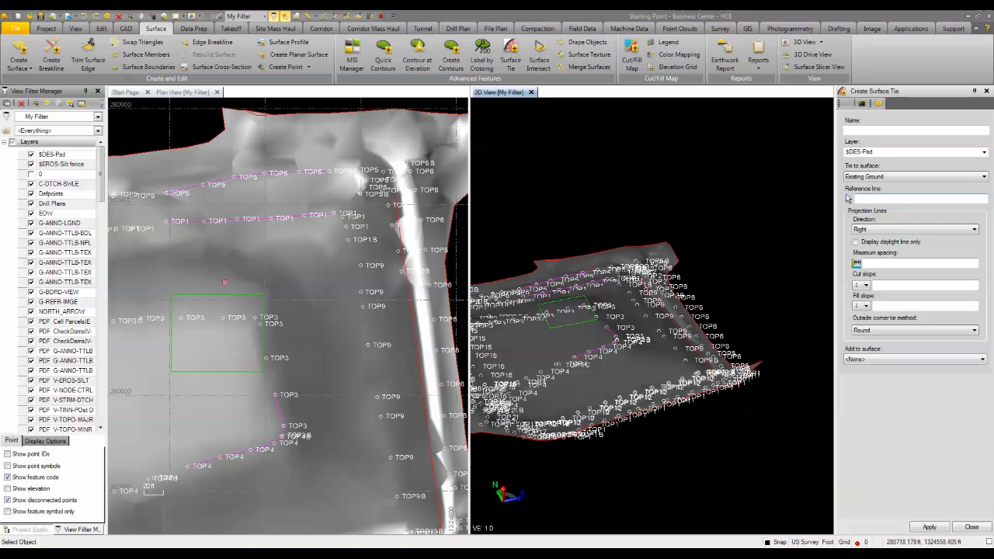
click(228, 293)
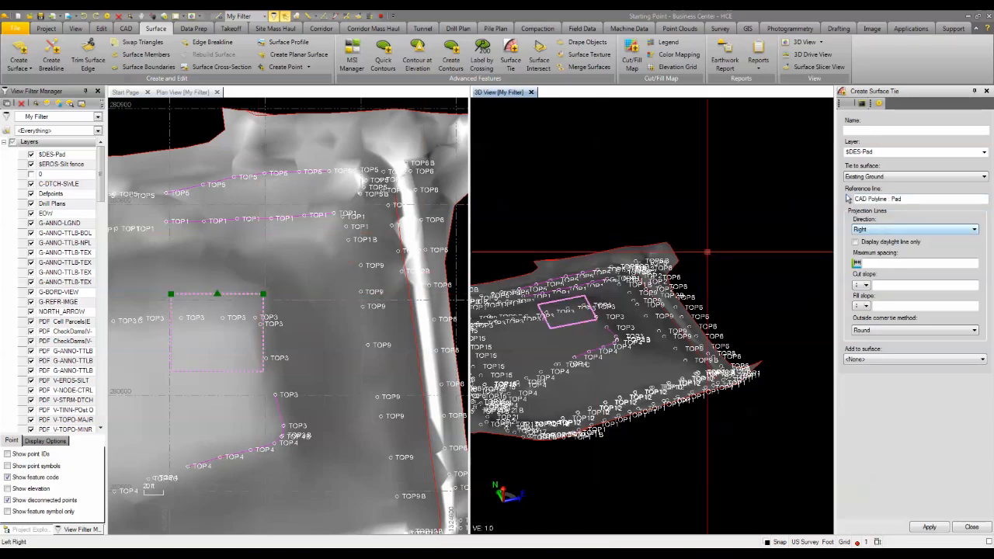
click(878, 264)
text(25)
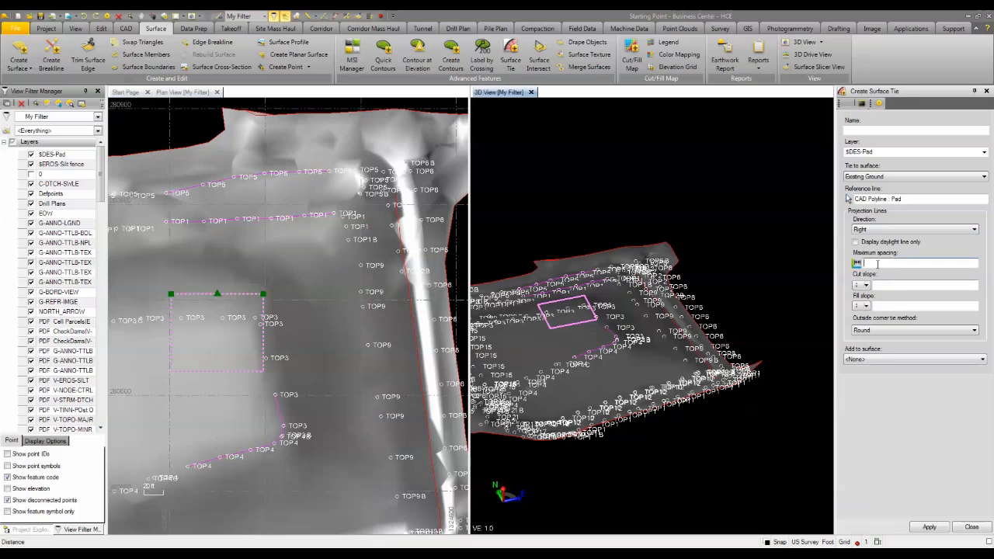
Set the tie's cut slope to 2:1 and fill slope to 3:1, and create the surface tie around the pad.
click(889, 285)
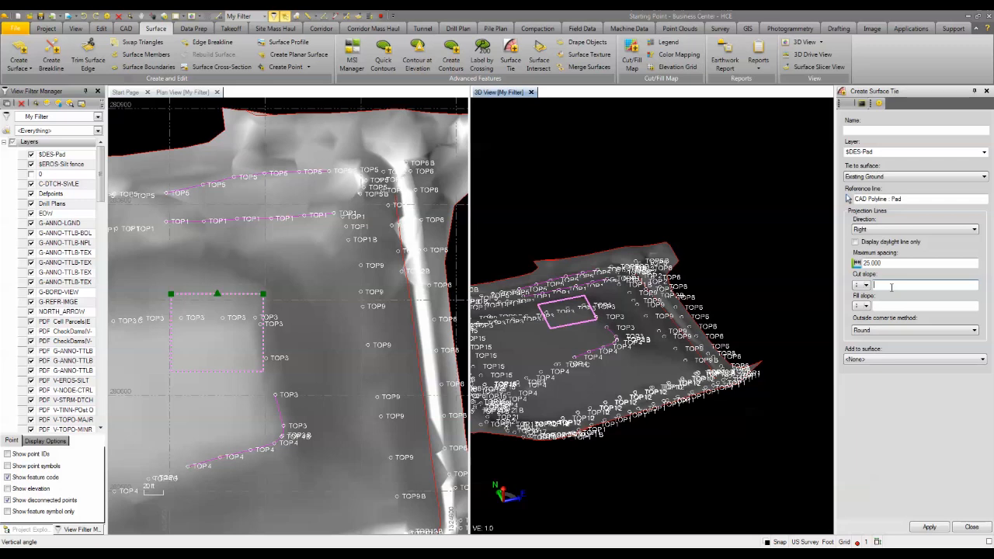
text(2)
key(Tab)
click(879, 305)
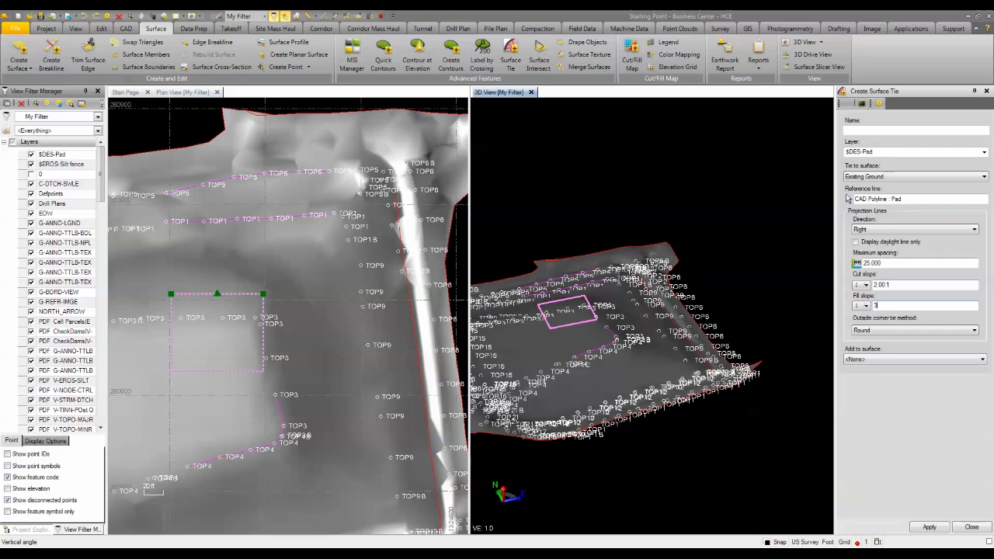
click(930, 527)
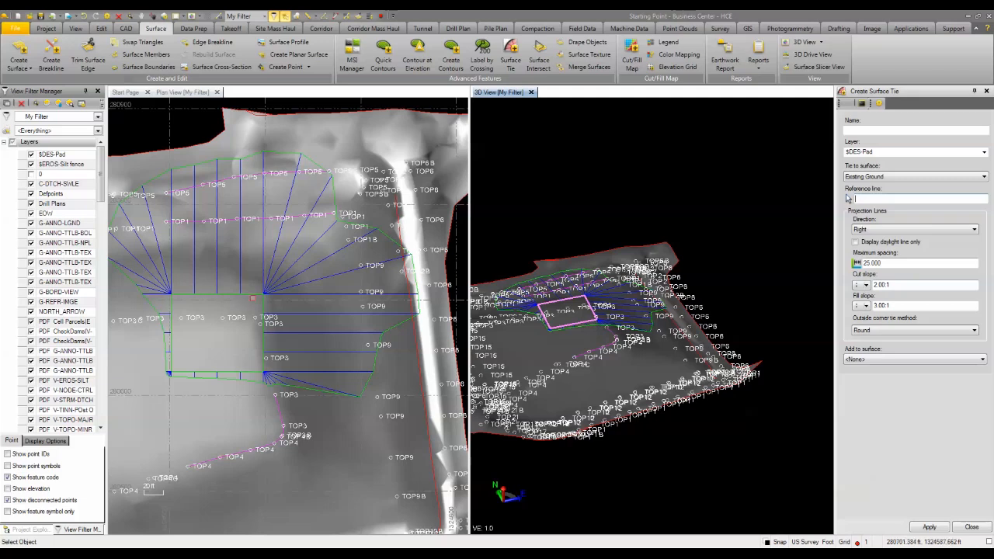
click(247, 293)
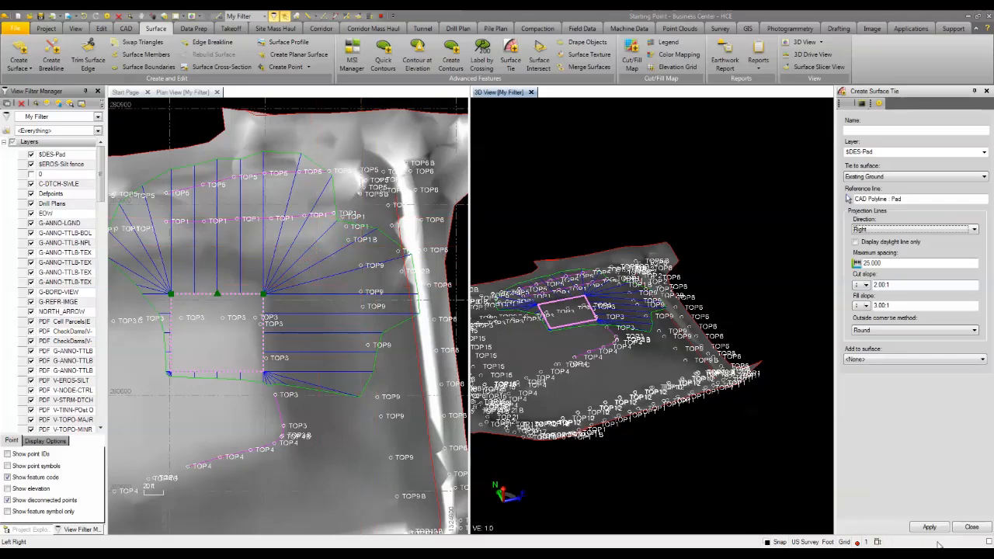
click(972, 526)
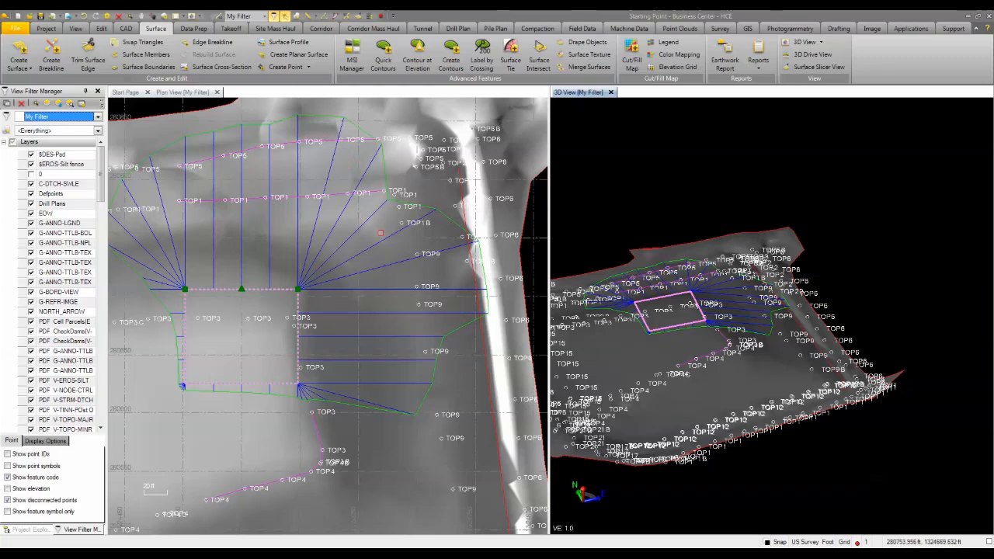
Select the surface tie around the pad and set its fill slope to -2:1 in its properties.
click(360, 229)
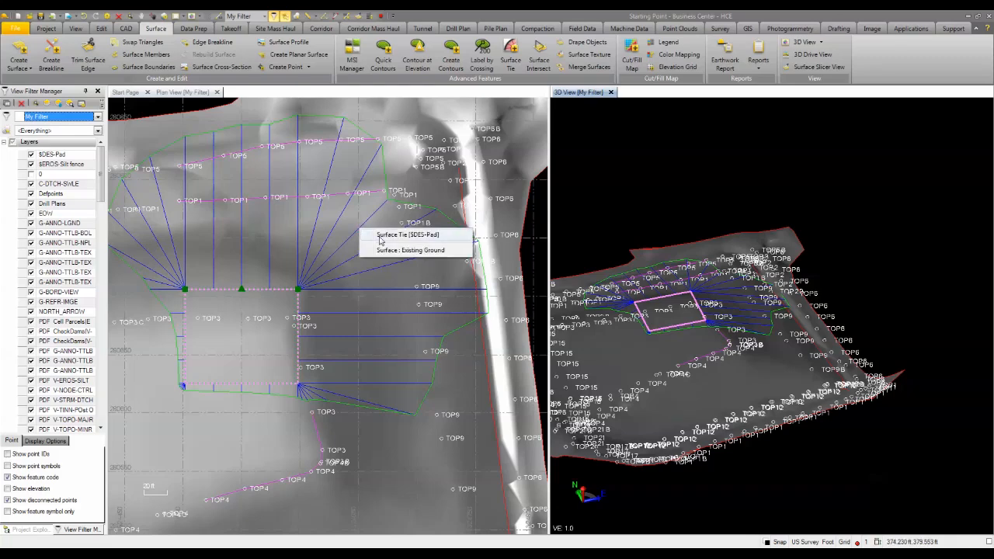
click(379, 235)
right_click(378, 233)
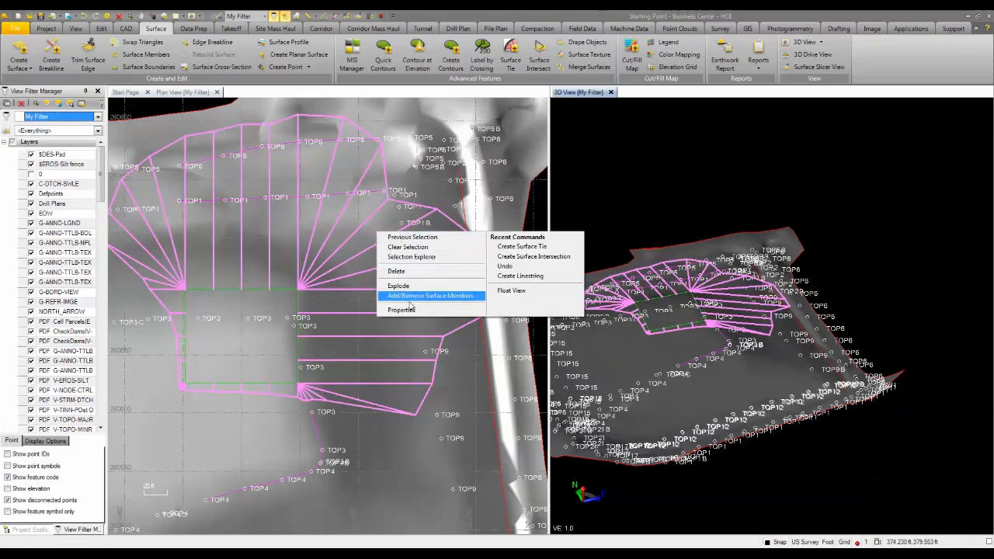
click(402, 310)
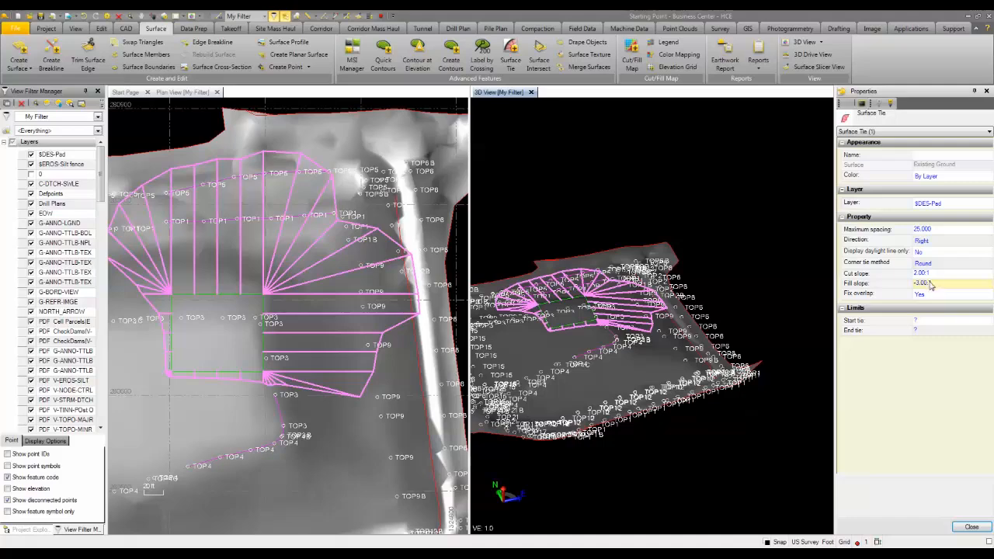
click(929, 283)
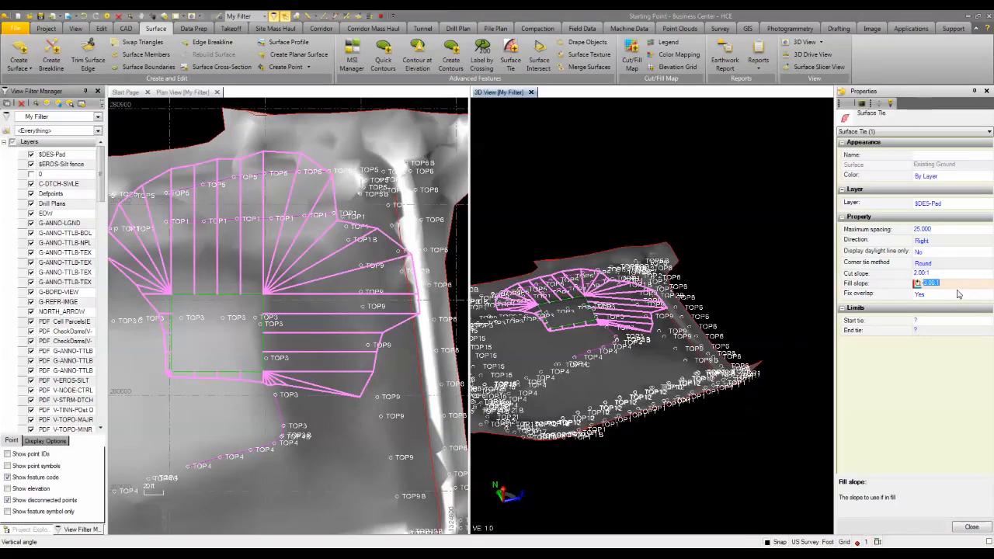
text(-2)
key(Return)
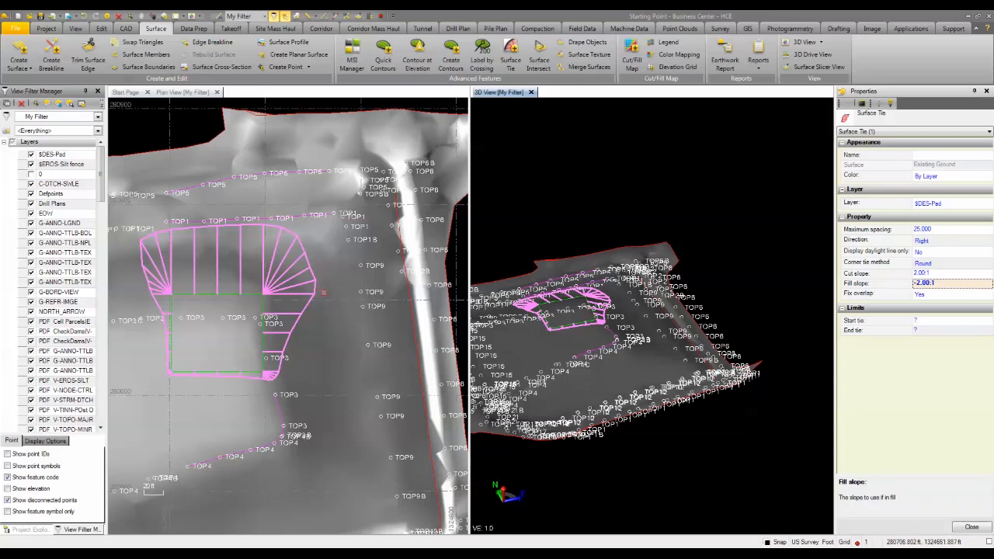
Set the surface tie's fill slope to -2.5:1, close its properties and delete the tie.
click(926, 285)
drag(926, 284, 936, 284)
text(-2.5)
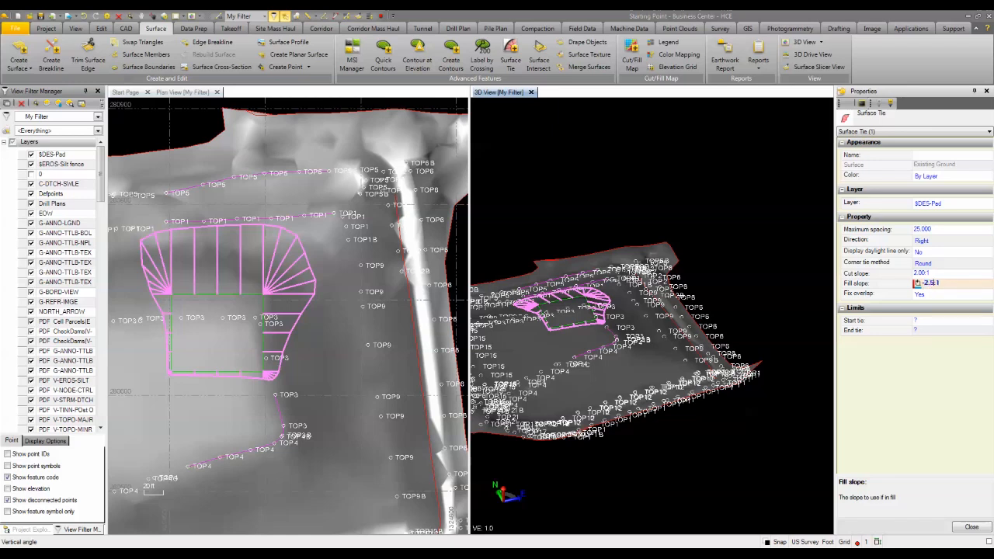
click(945, 340)
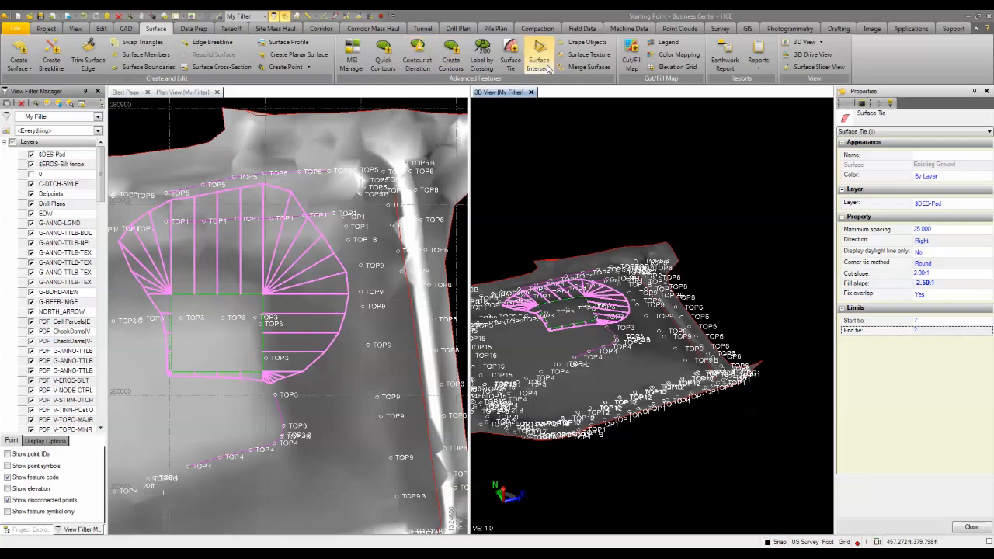
click(974, 528)
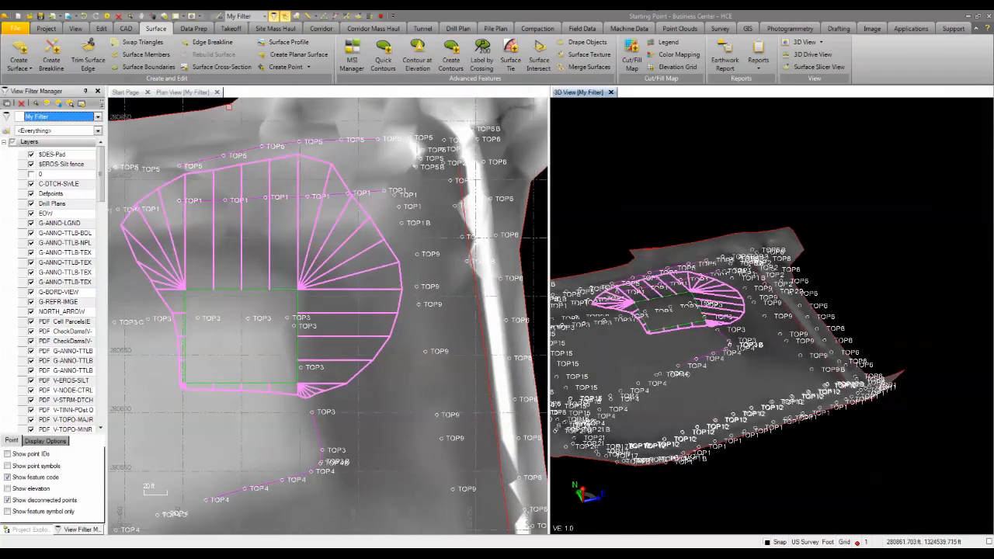
click(119, 16)
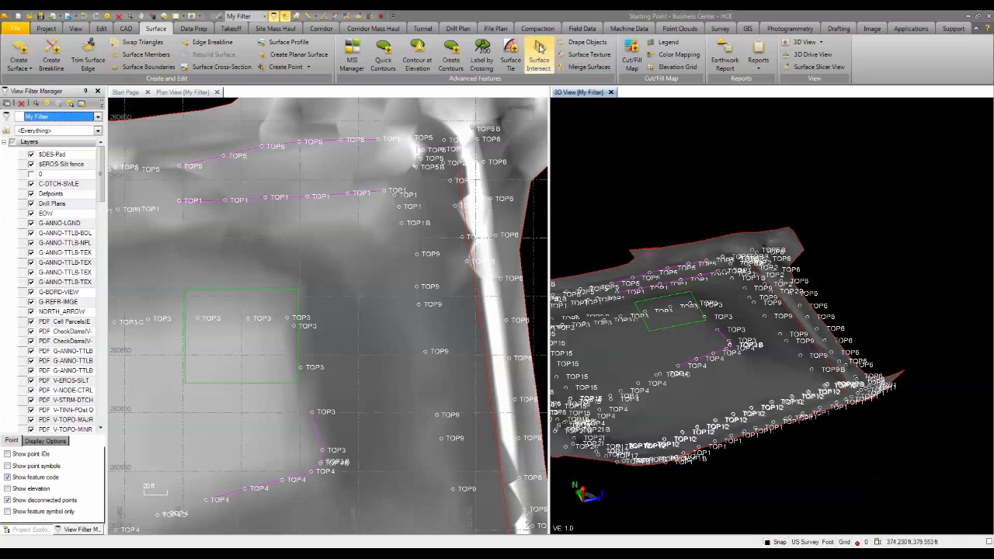
Start a surface intersection and name it NE TIE.
click(539, 55)
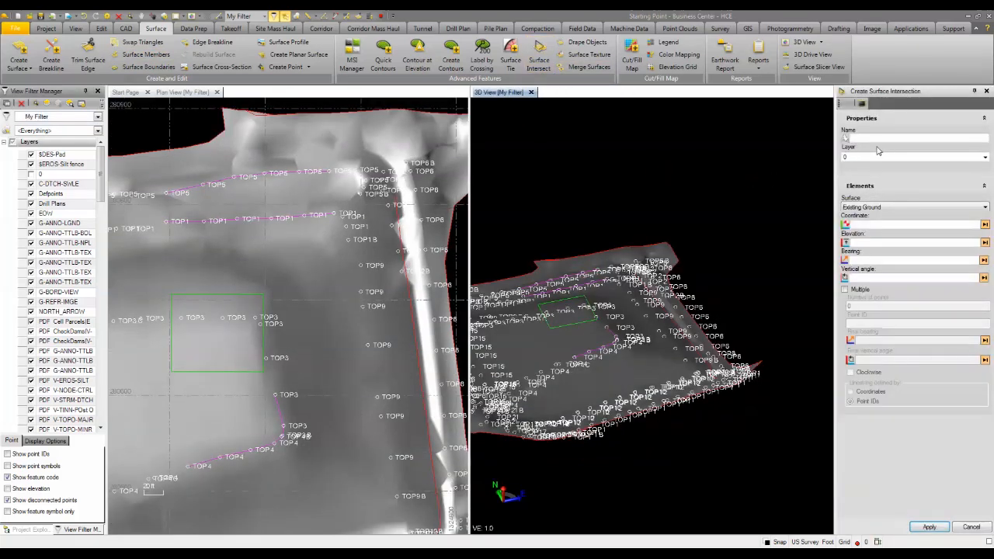
click(877, 138)
text(NE)
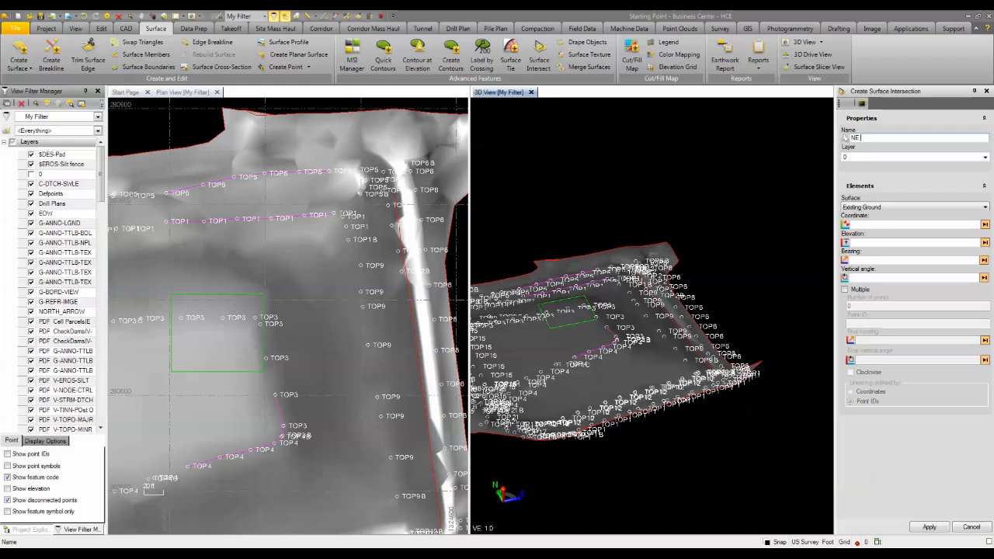
text( TIE)
Add a green layer named Surface Intersect with 0.60 mm line weight and assign it to the NE TIE intersection.
click(881, 158)
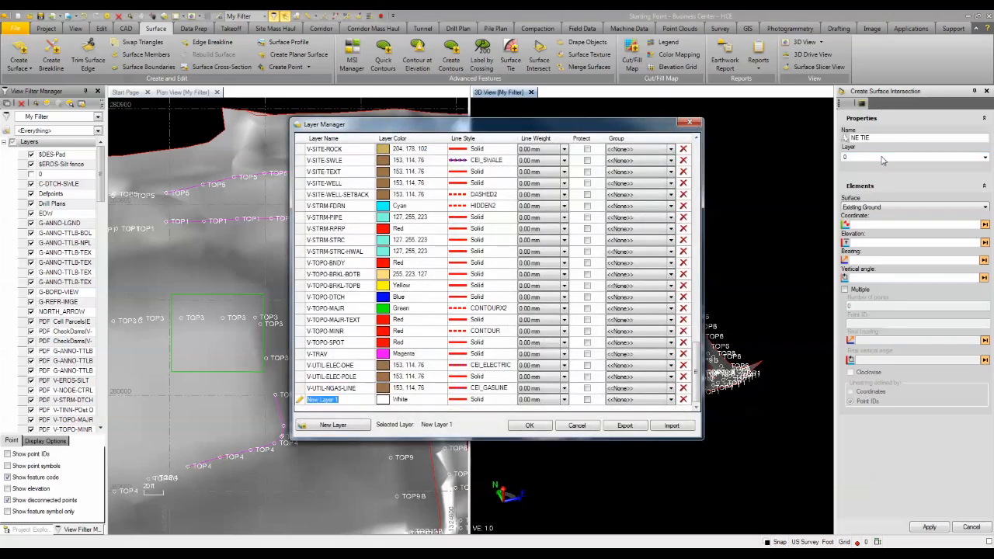
text(Surface Intersect)
click(407, 400)
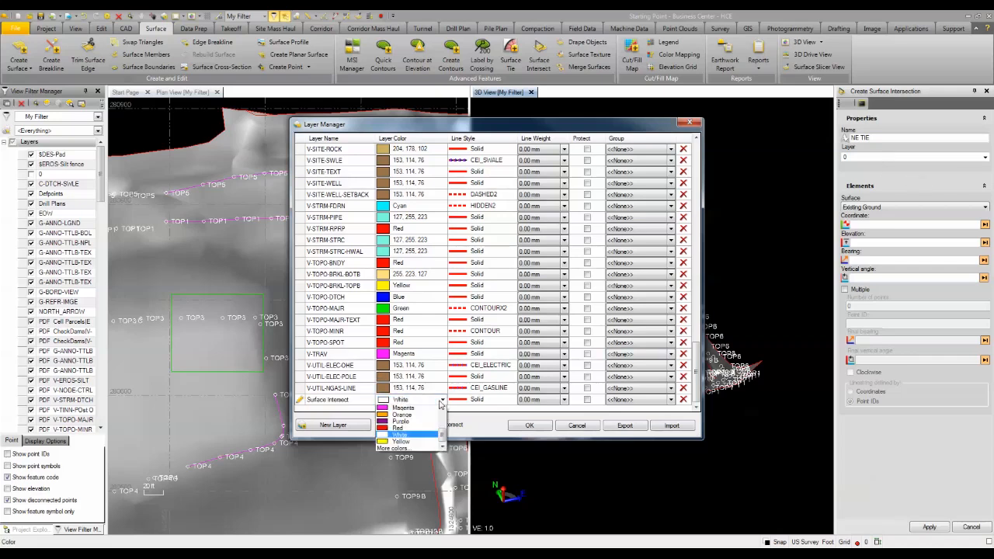
click(408, 400)
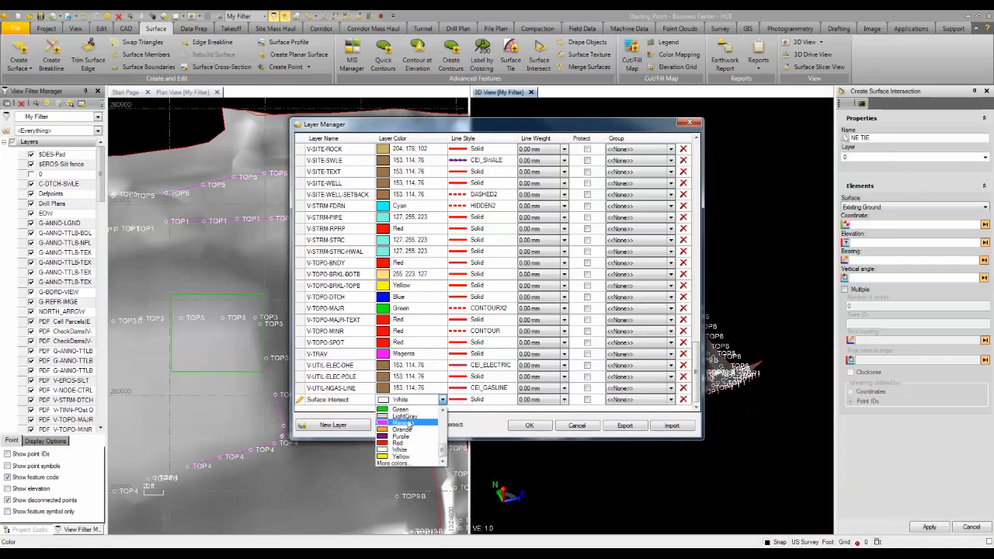
click(401, 409)
click(564, 400)
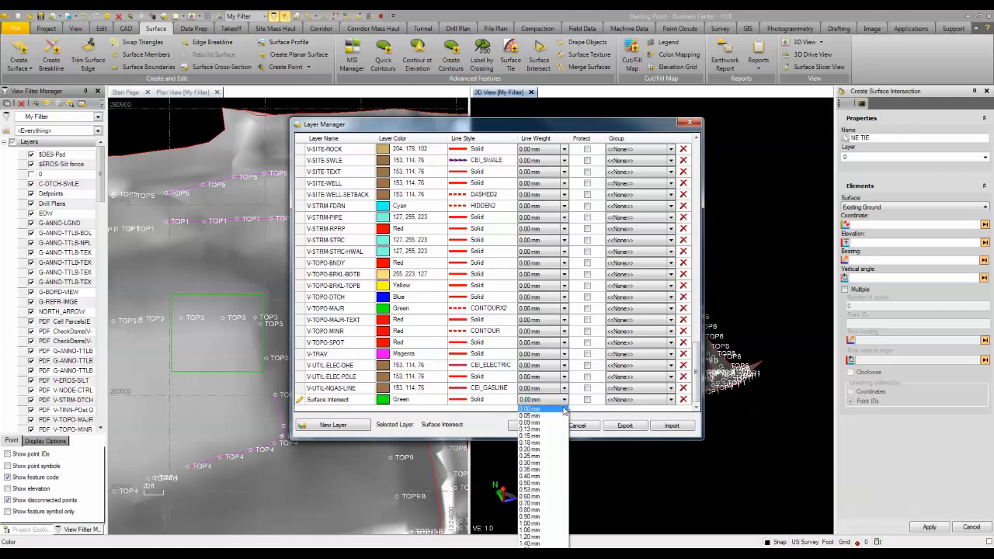
click(546, 498)
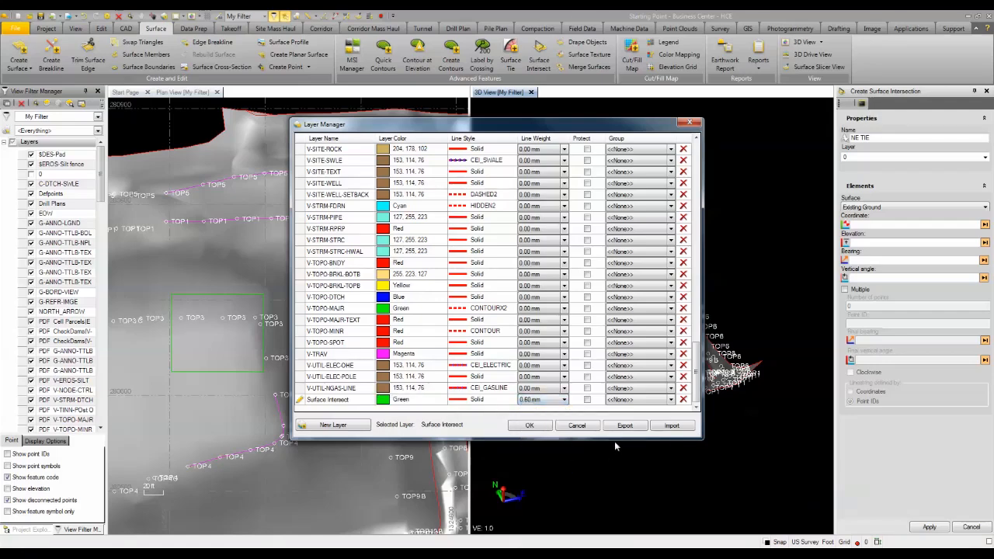
click(533, 424)
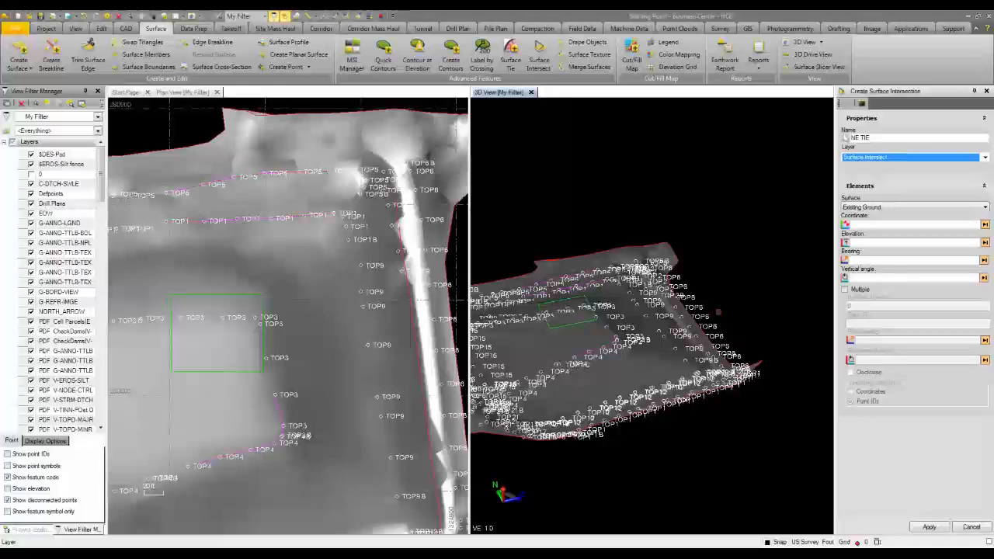
Define the intersection on Existing Ground from the pad's northeast corner at elevation 100, with bearing about 91°45'53" and vertical angle -2:1.
click(848, 208)
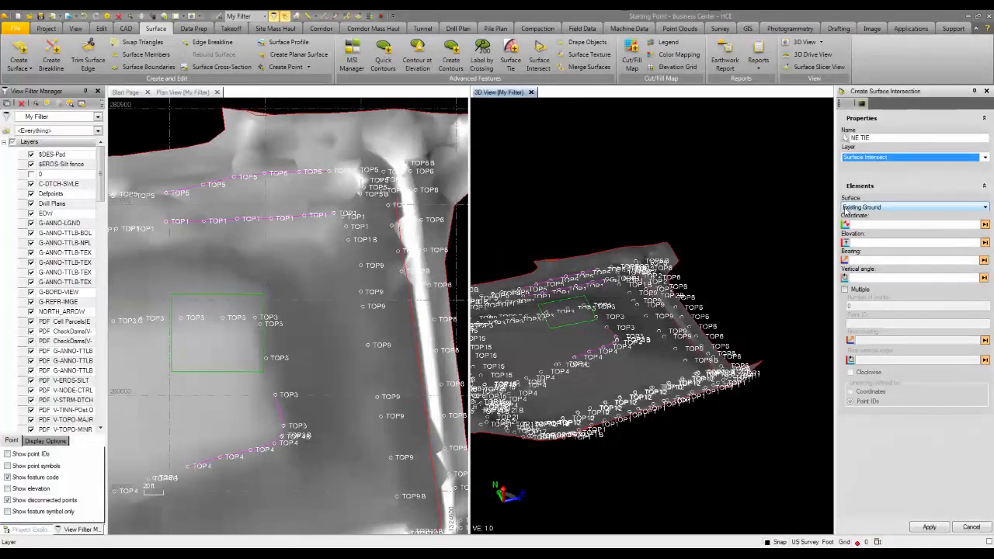
click(845, 211)
click(862, 224)
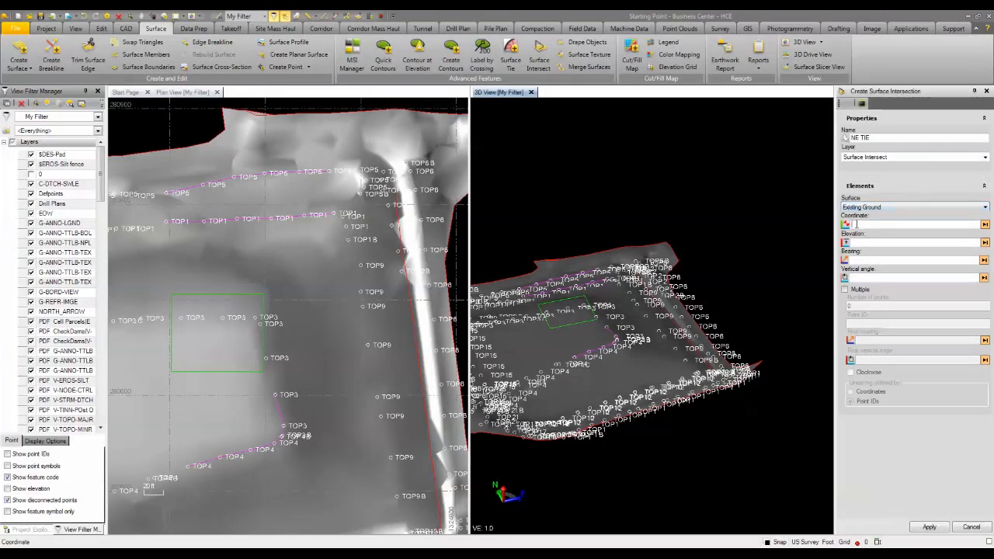
click(264, 293)
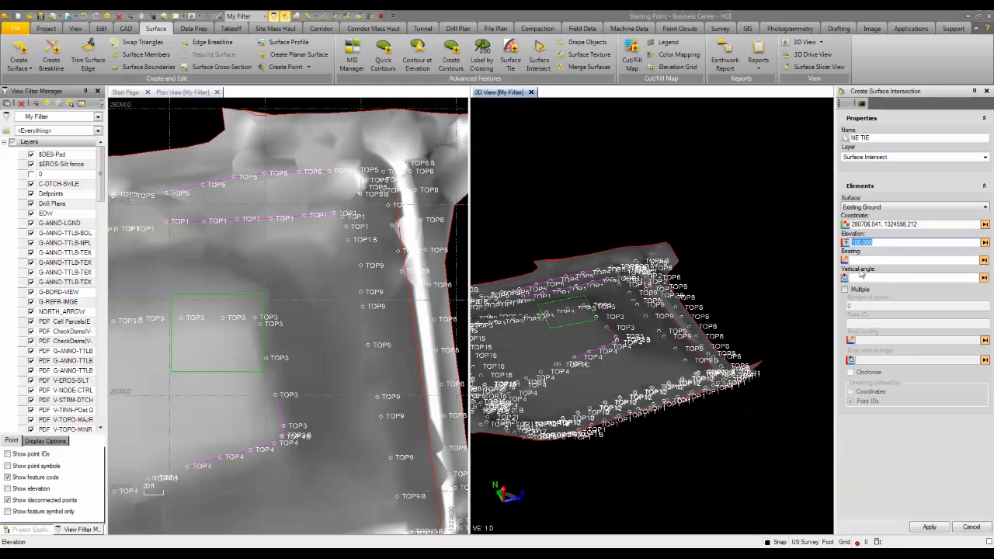
key(Tab)
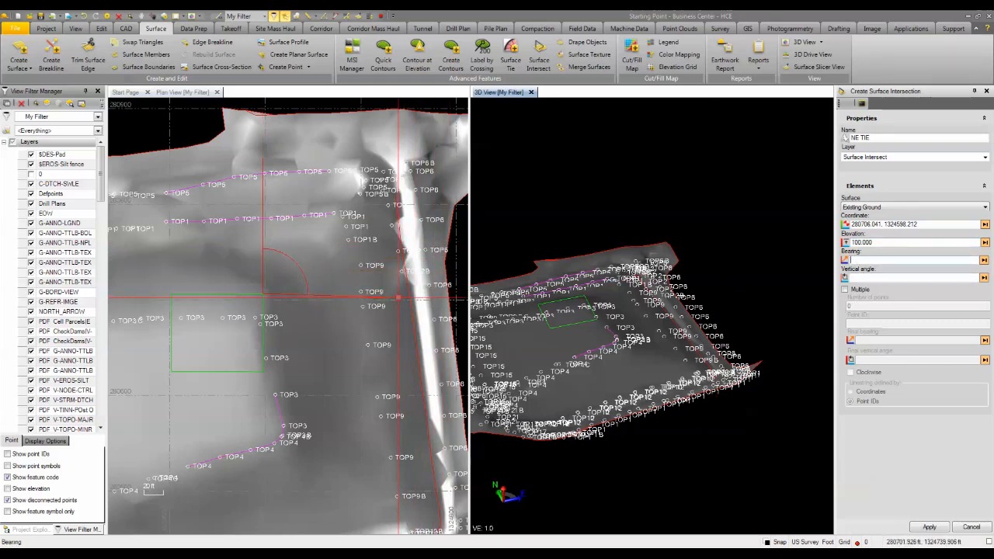
click(390, 297)
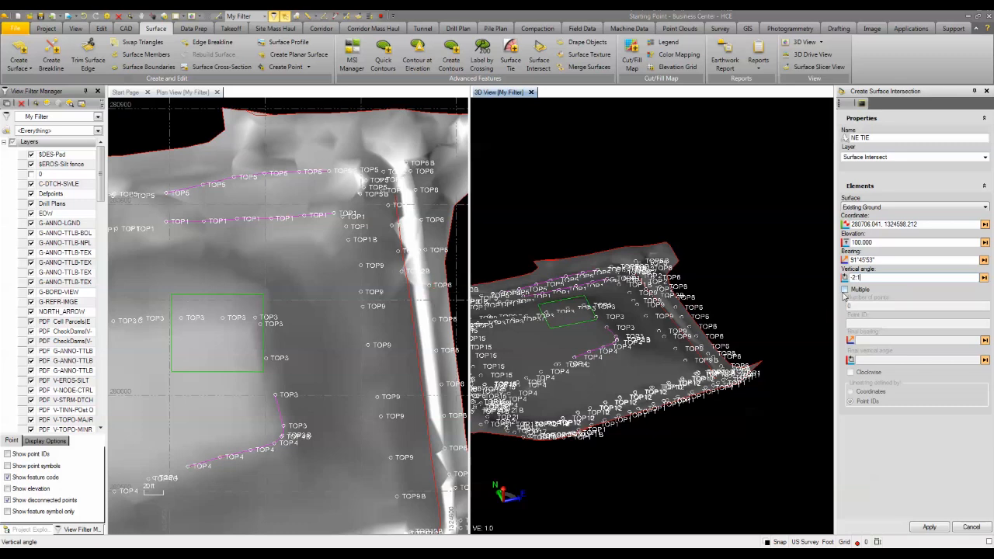
Create the NE TIE intersection with multiple rays: 10 points, final bearing 354°02'29" and final vertical angle -3:1.
click(845, 289)
click(854, 307)
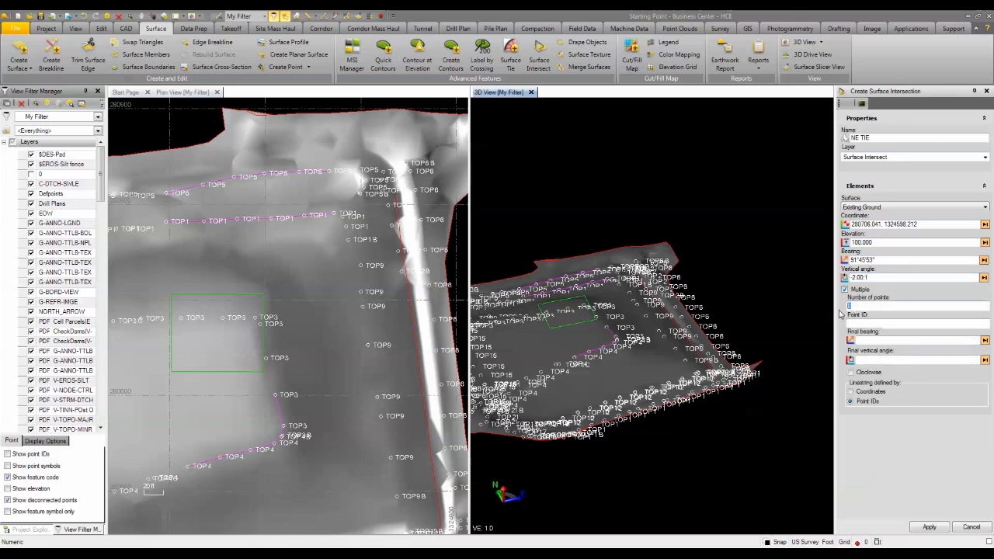
text(10)
click(885, 340)
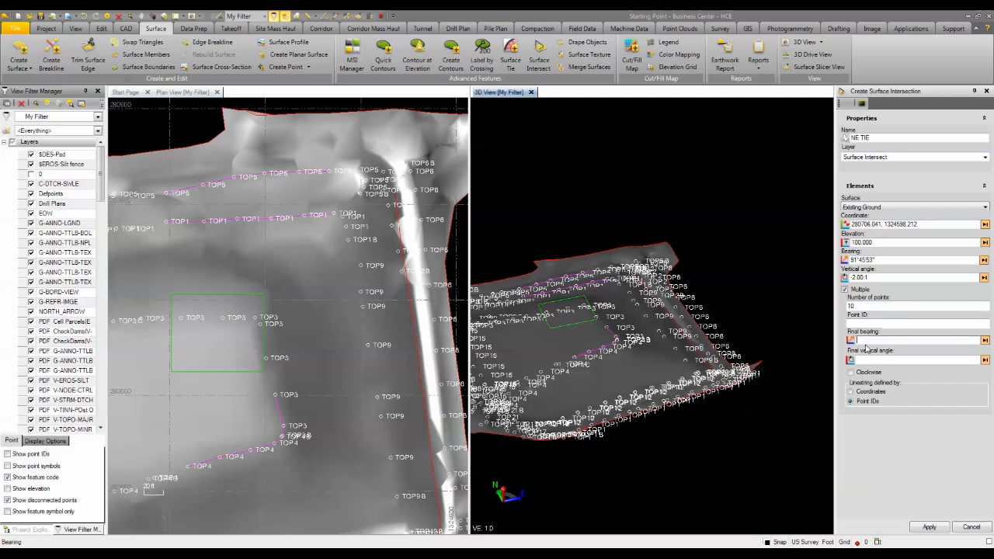
click(254, 207)
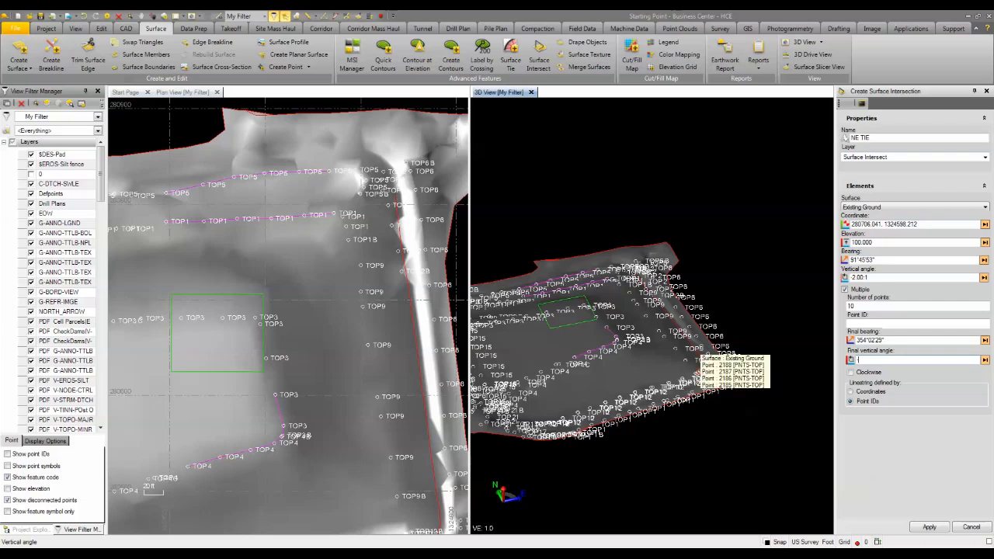
text(-3:1)
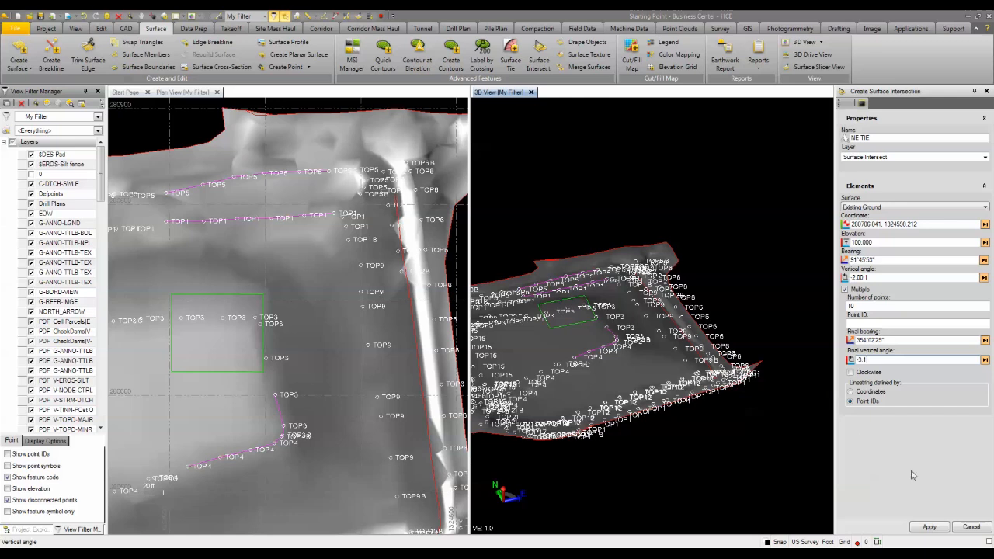
click(930, 528)
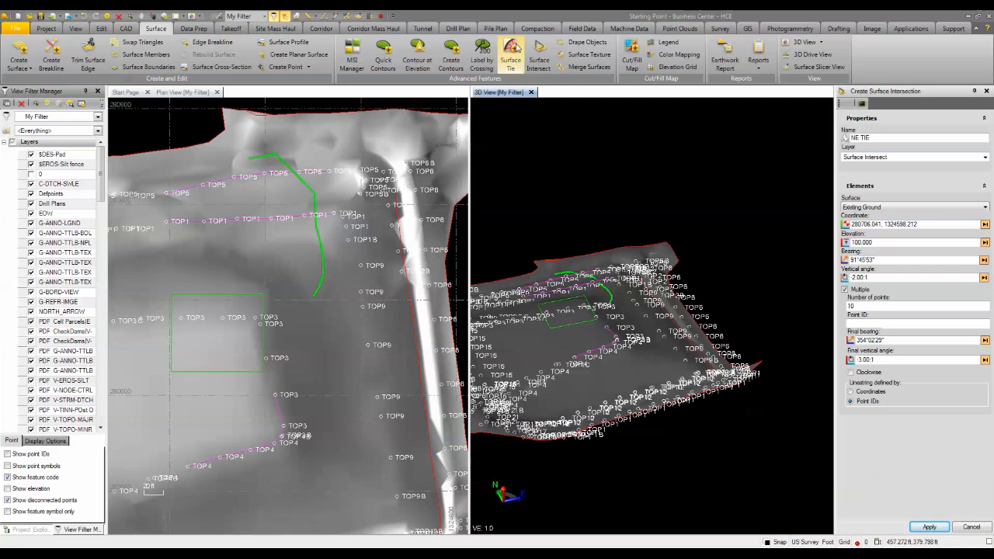
middle_drag(569, 312, 450, 311)
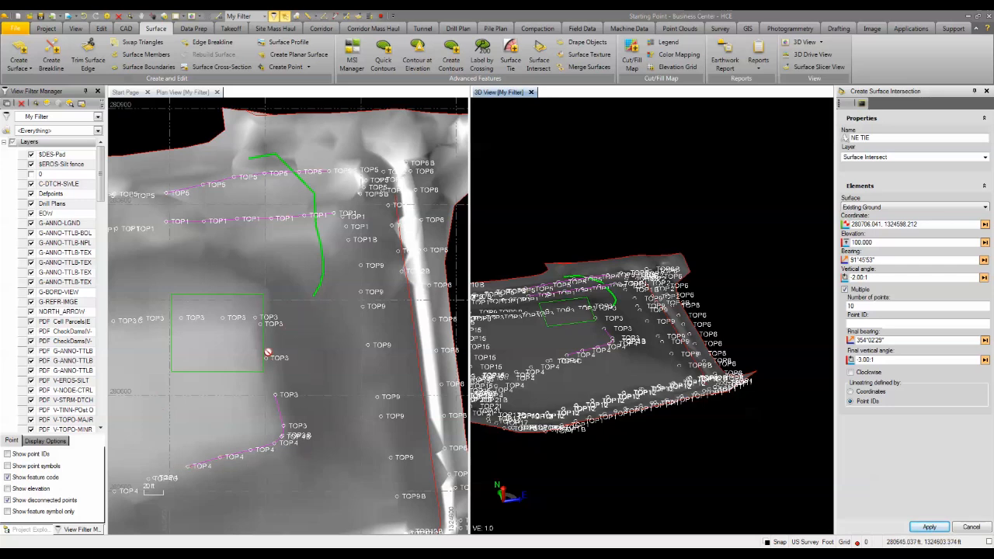
scroll(300, 281, down, 2)
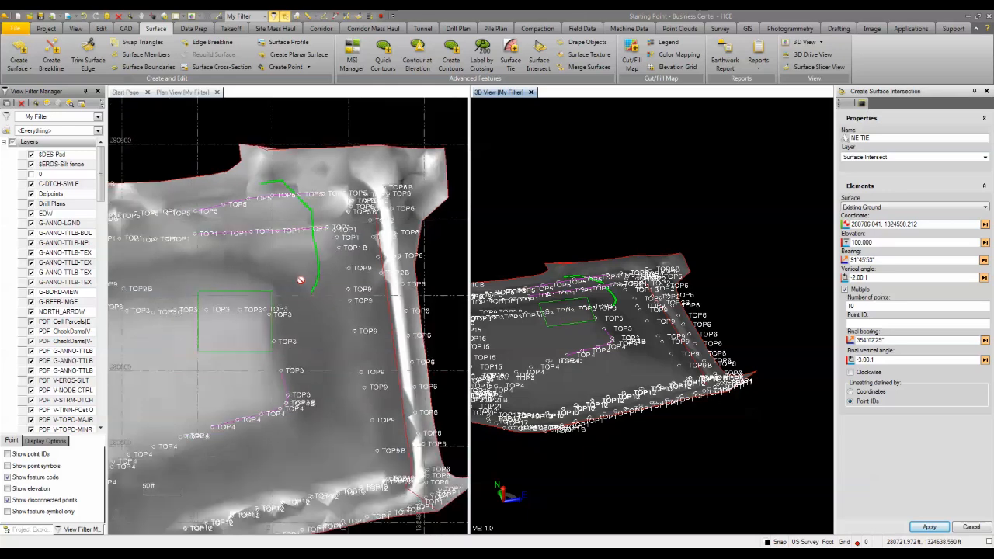
middle_drag(300, 280, 327, 306)
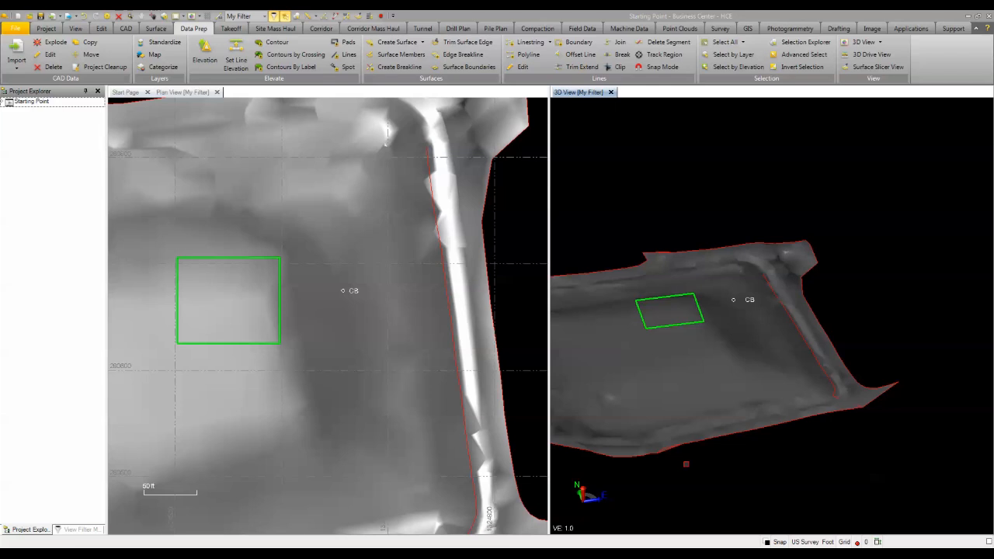
Change the CB point's elevation relative to the pad's northeast corner, from elevation 100 at a -2% vertical angle.
click(205, 58)
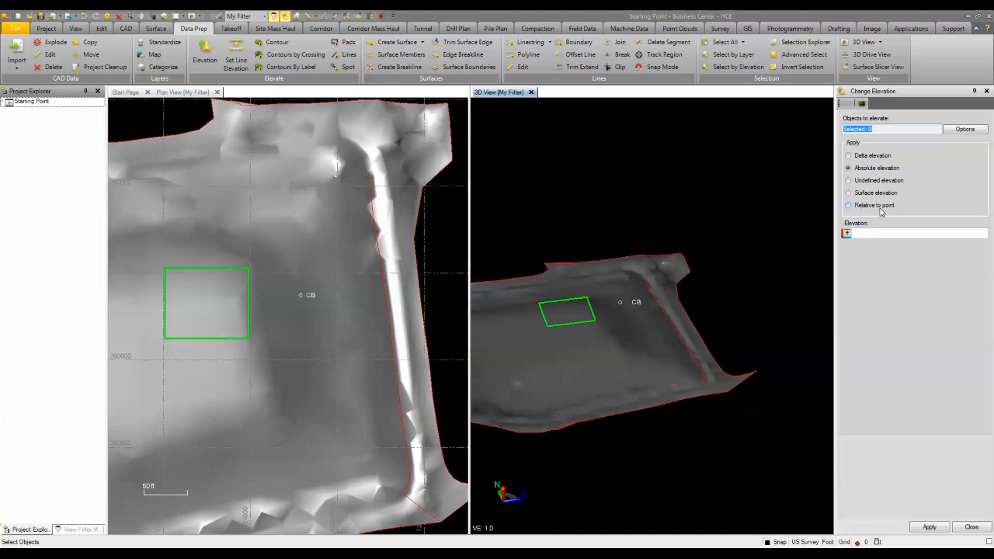
click(848, 206)
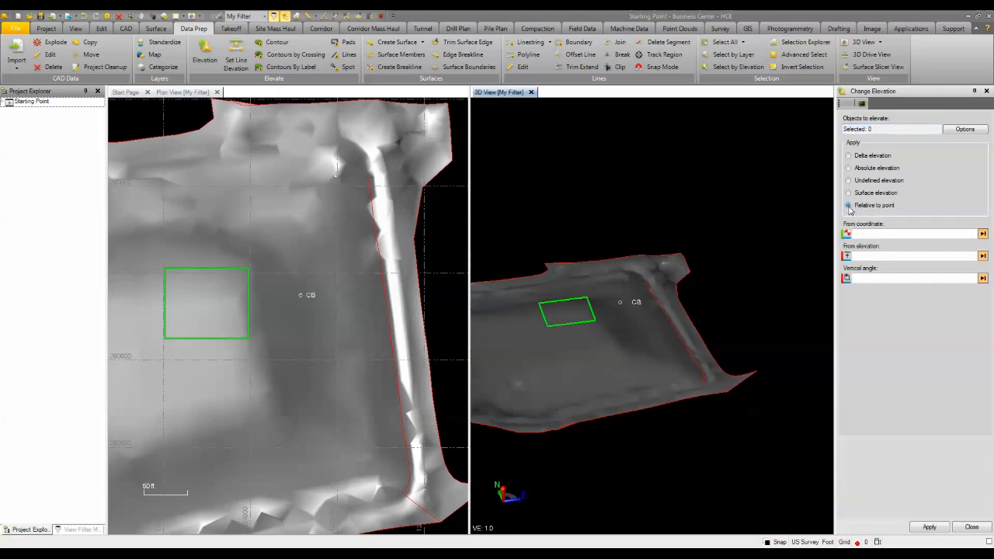
click(877, 132)
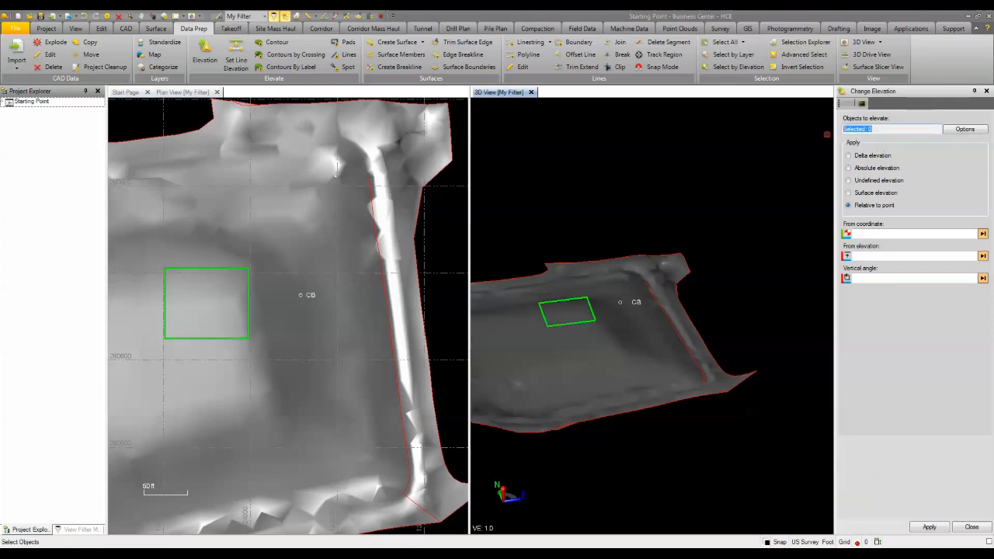
click(312, 302)
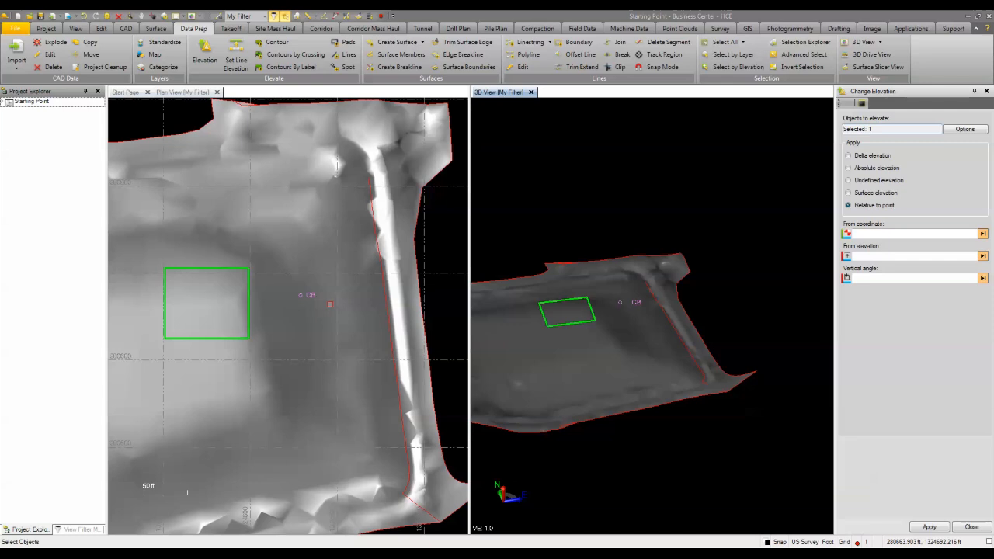
click(864, 235)
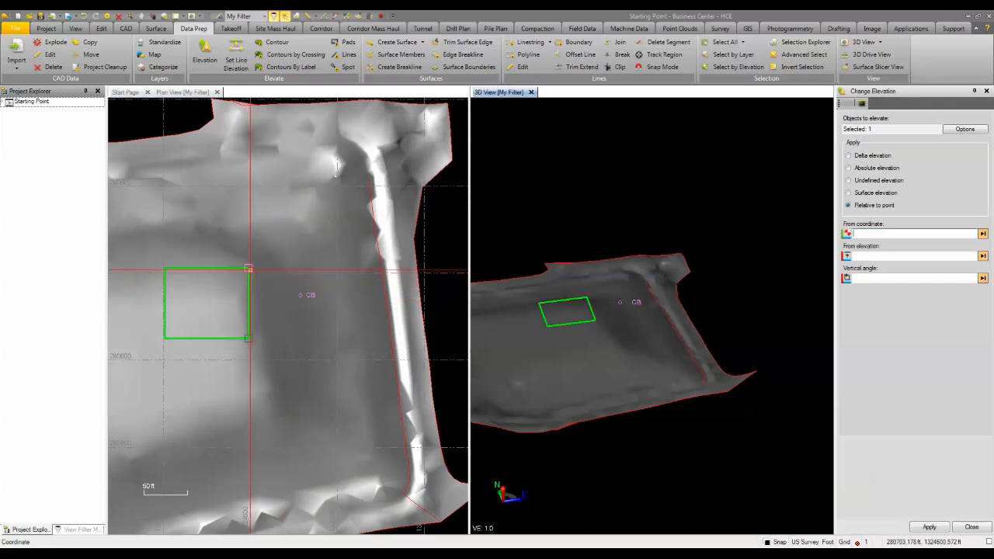
click(249, 270)
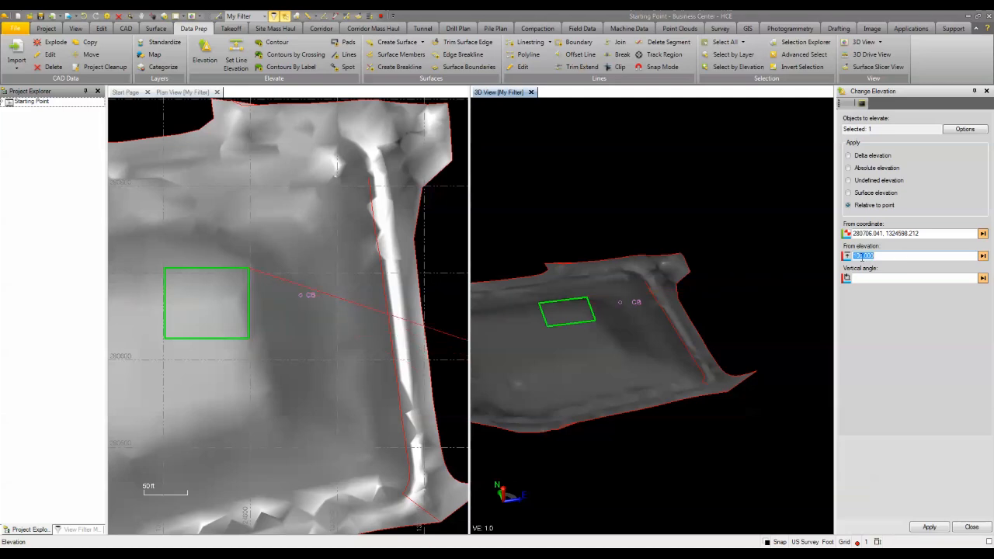
click(867, 280)
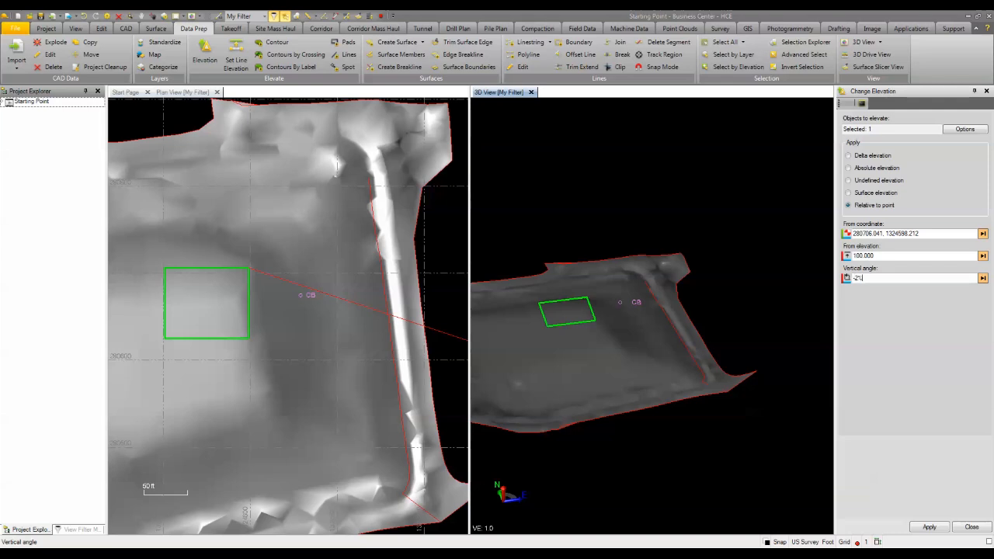
key(Return)
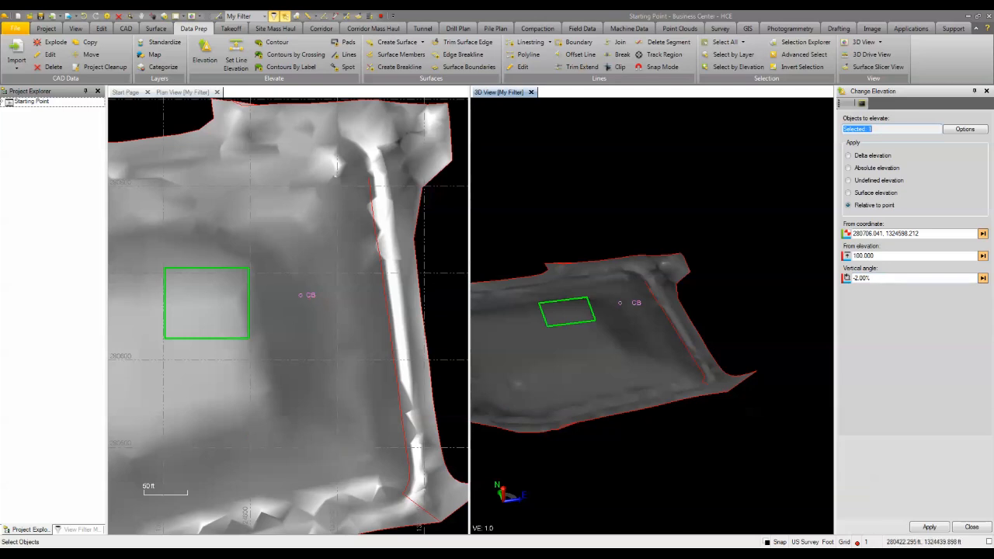
Turn on point elevation labels in the view filter.
click(64, 531)
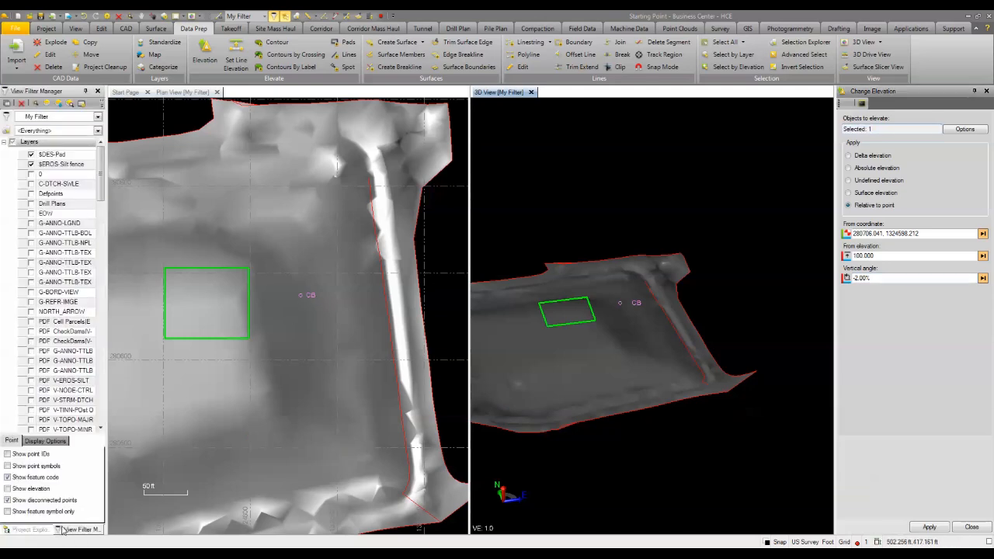
click(8, 488)
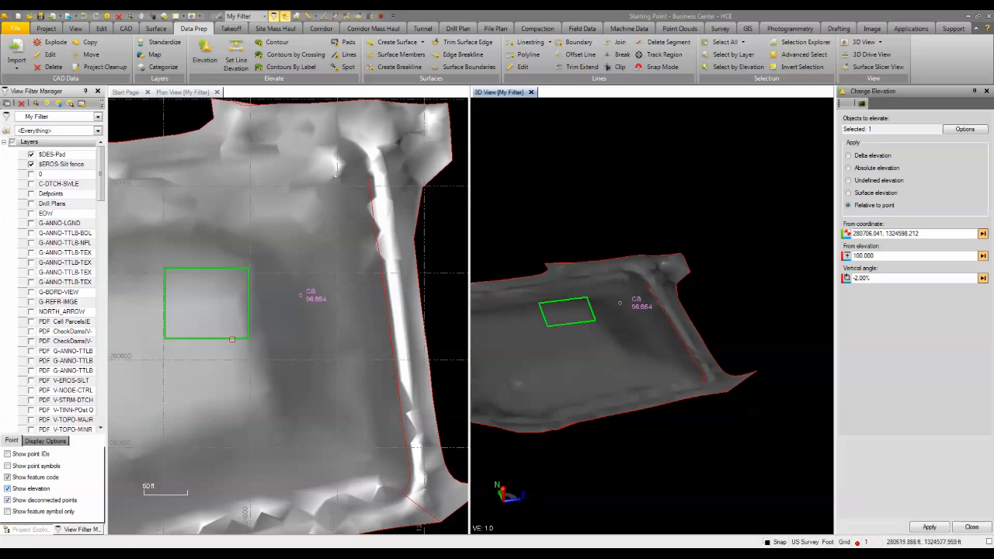
scroll(262, 302, up, 3)
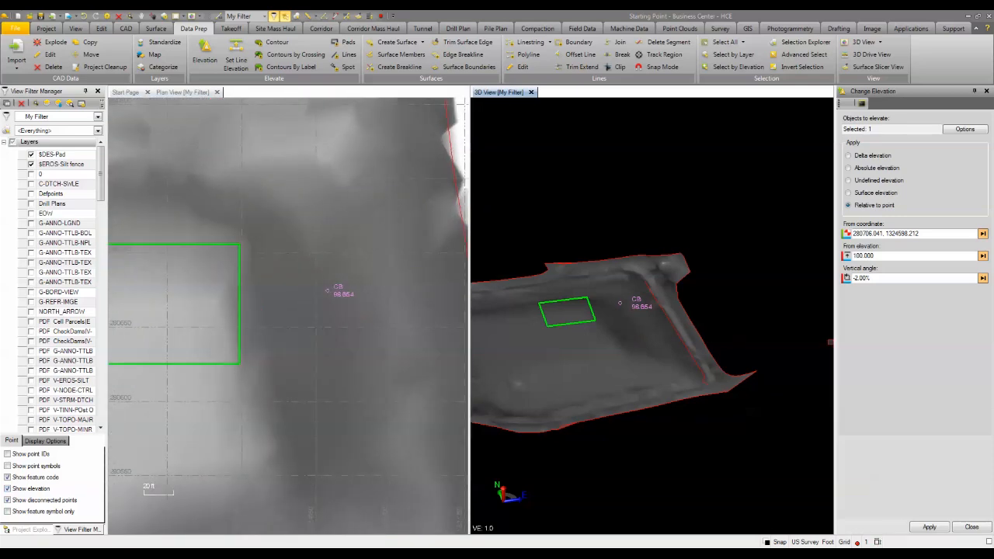
Try vertical angles of 0% and 2% for the CB point's relative elevation, applying each one.
click(877, 278)
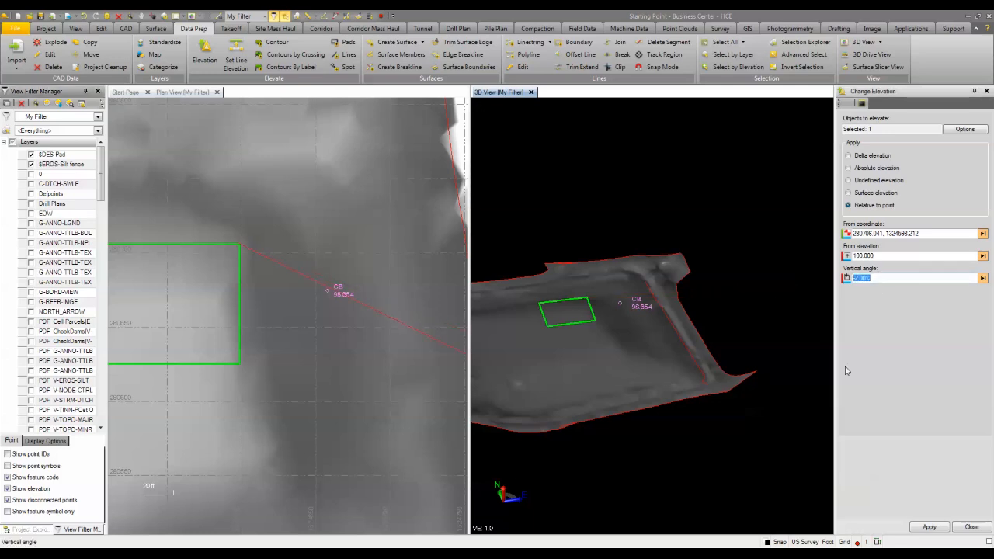
text(0)
click(929, 527)
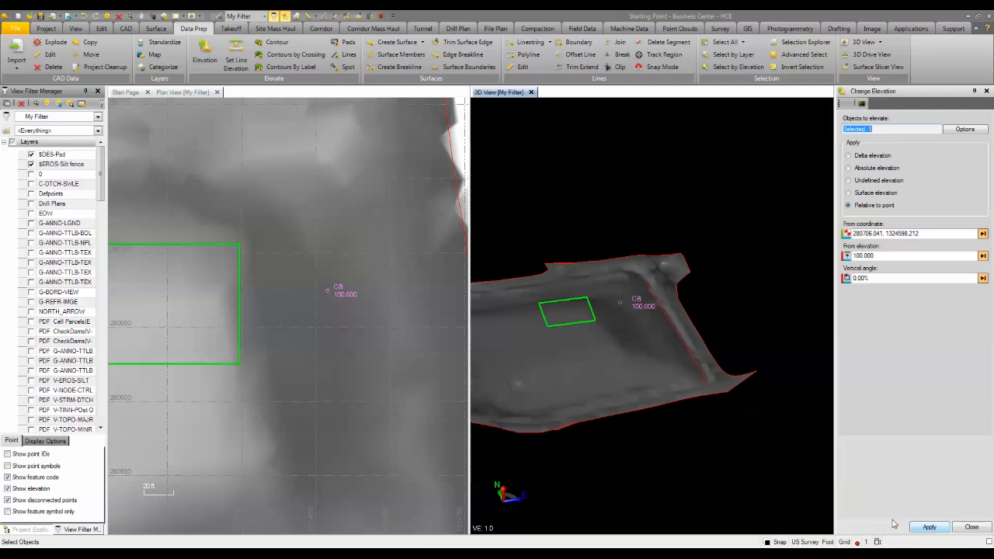
click(862, 278)
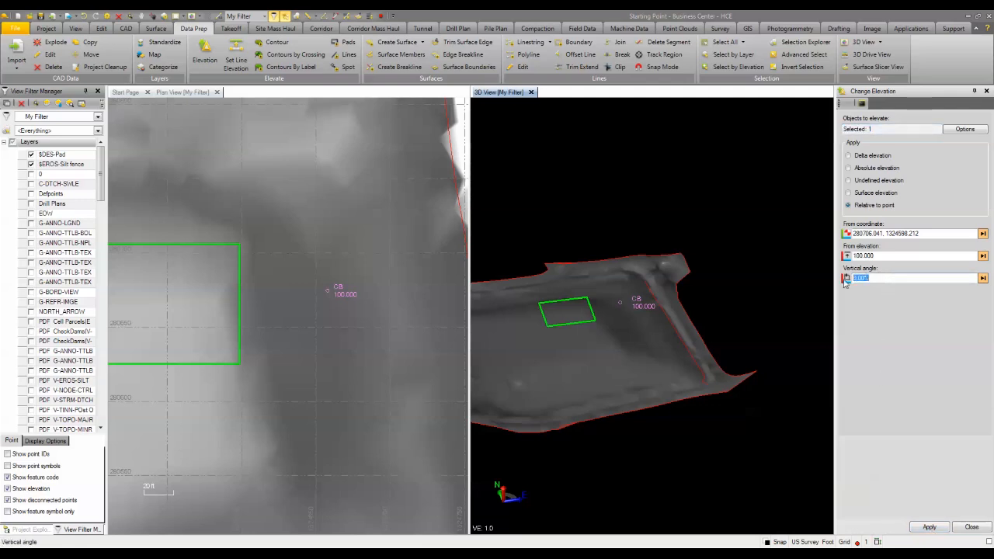
text(2)
click(928, 528)
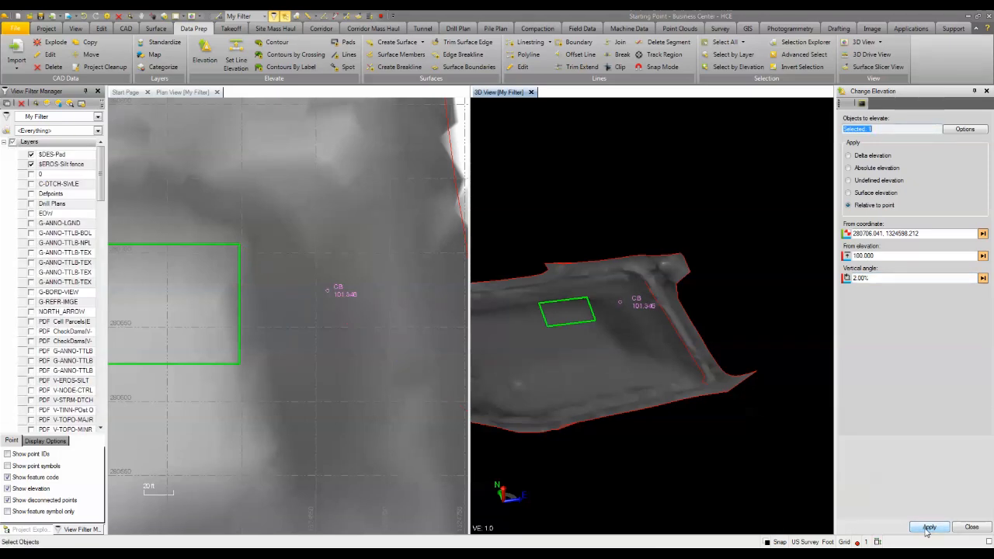
Set the CB point's vertical angle to -2:1, apply the elevation change and close the command.
click(877, 278)
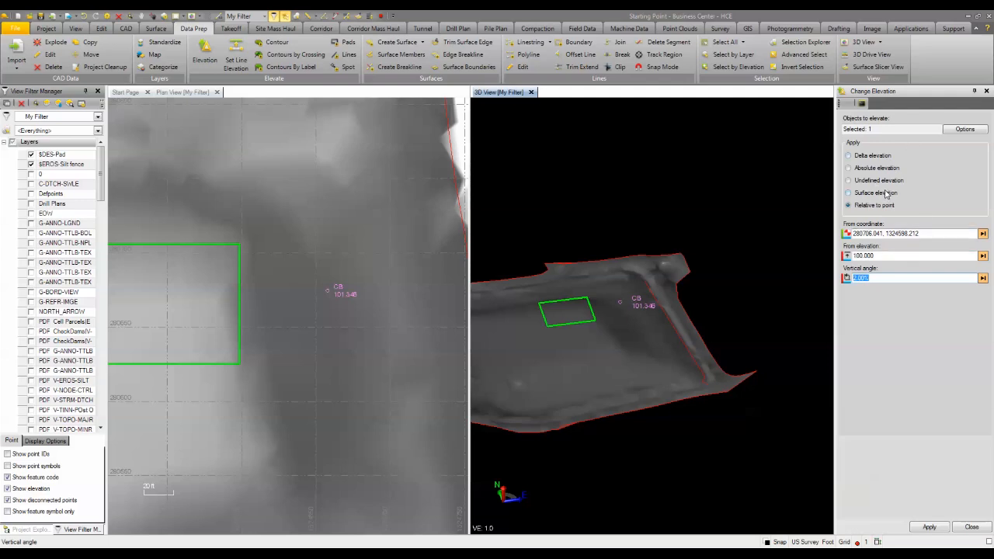
text(1)
click(929, 526)
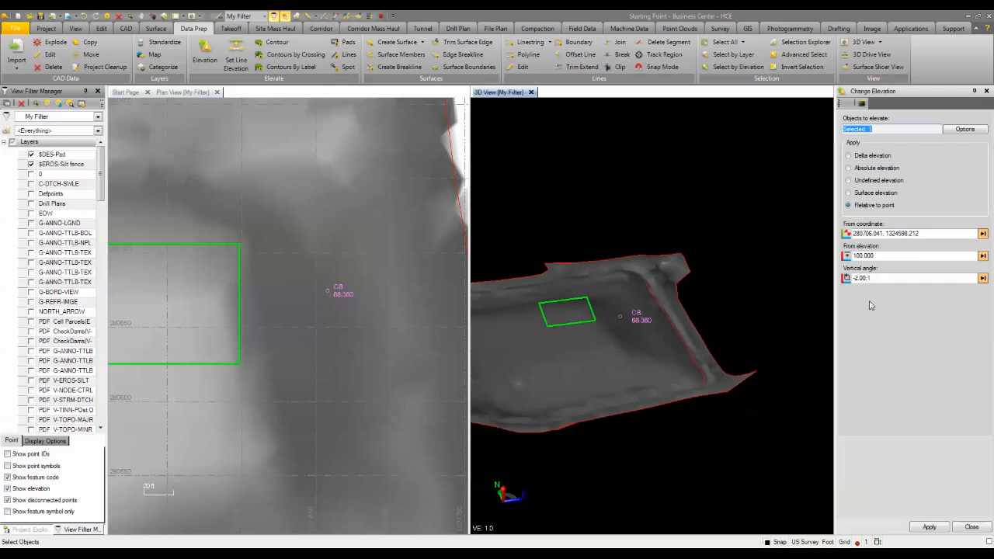
click(947, 526)
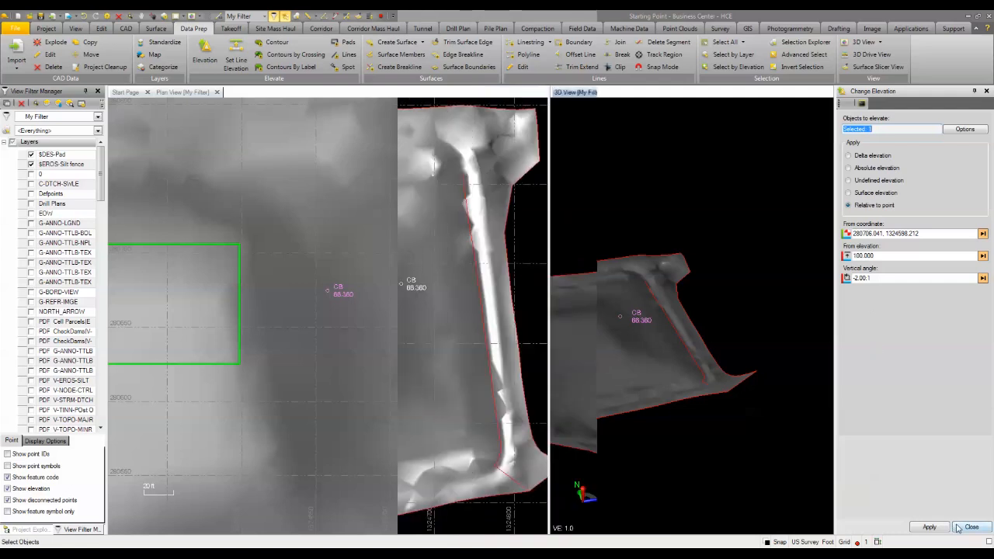
click(960, 527)
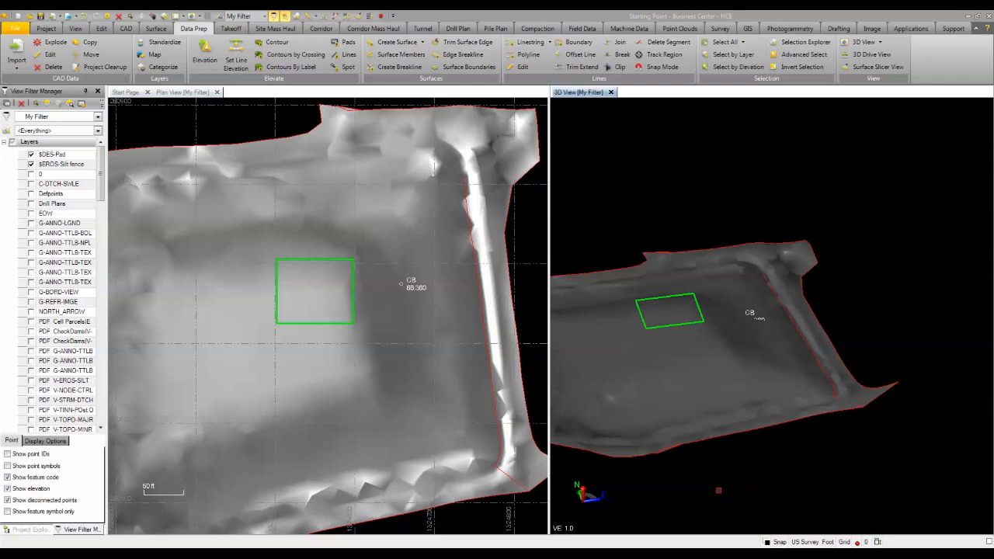
Measure point coordinates and elevations on Existing Ground near the pad, at the pad's corners and at the CB point.
click(310, 16)
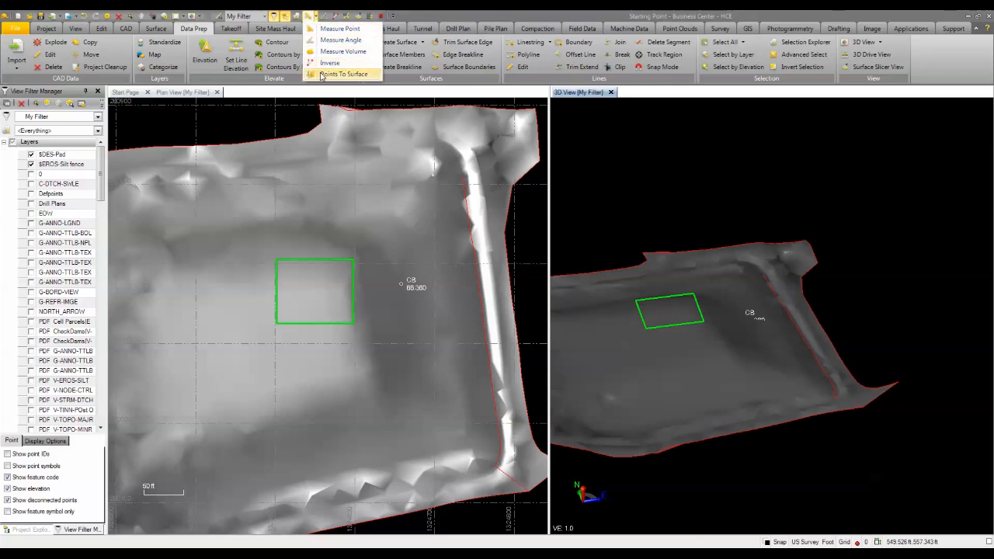
click(339, 29)
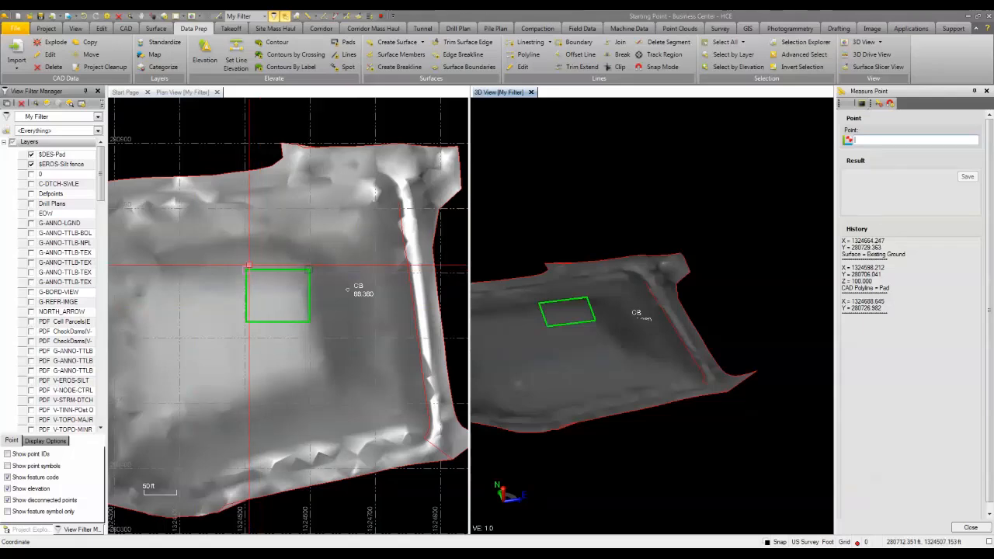
click(293, 240)
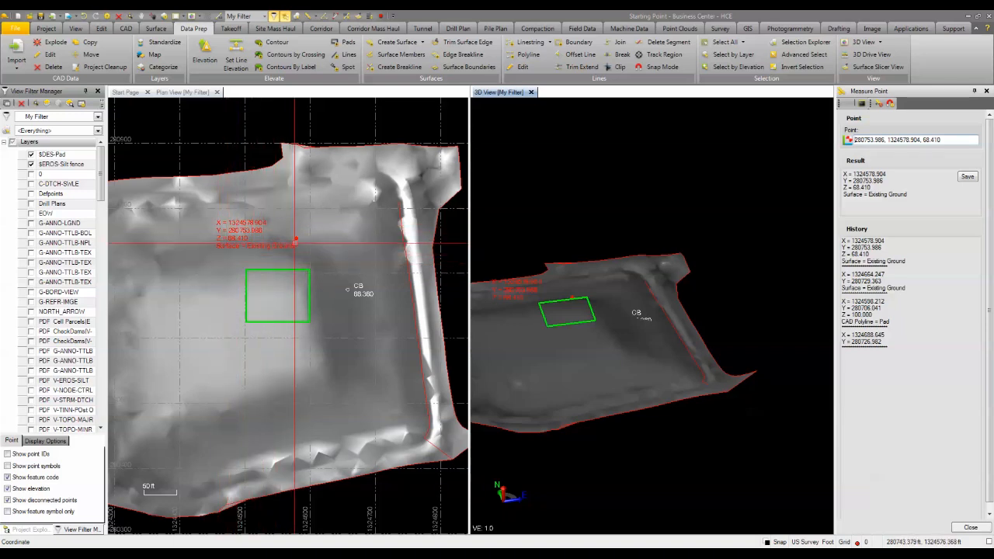
click(269, 289)
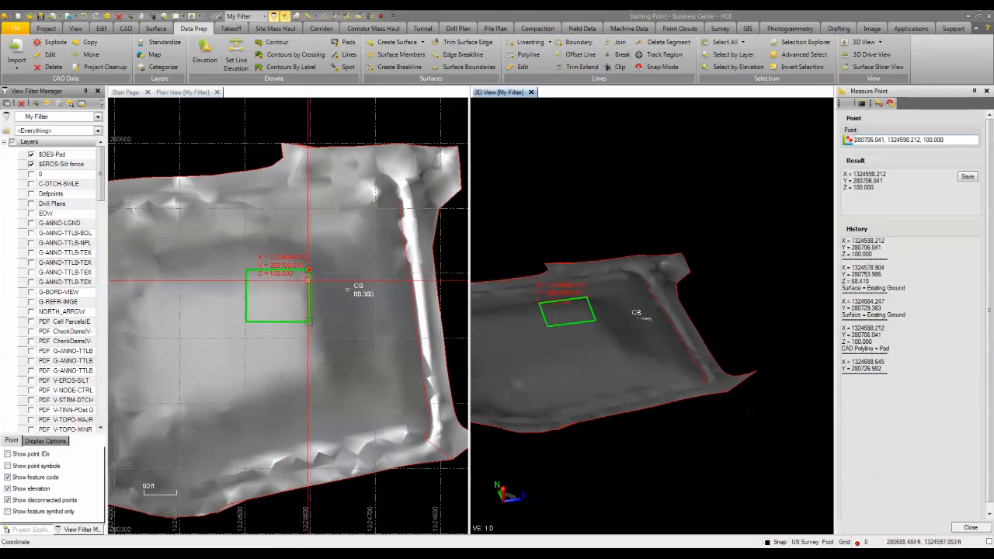
click(246, 320)
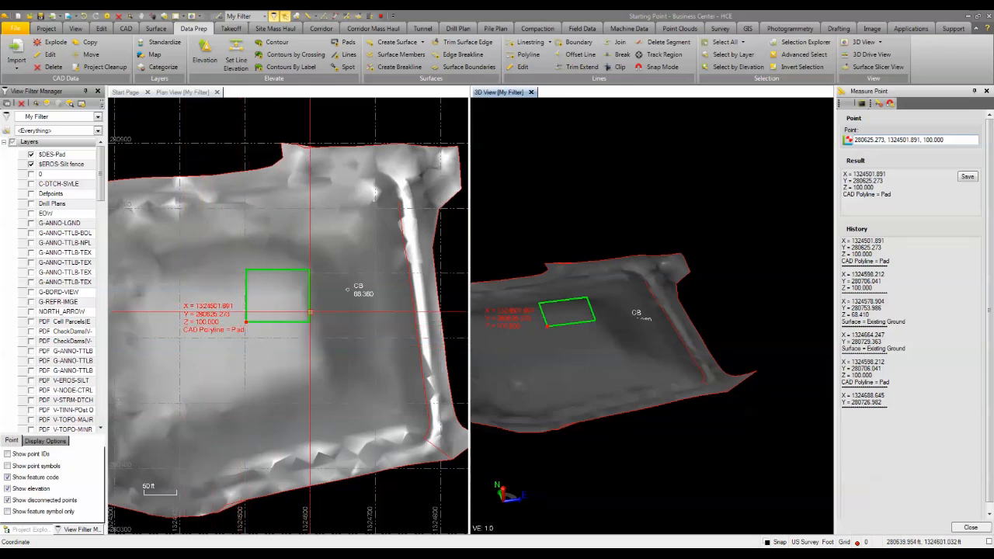
click(346, 289)
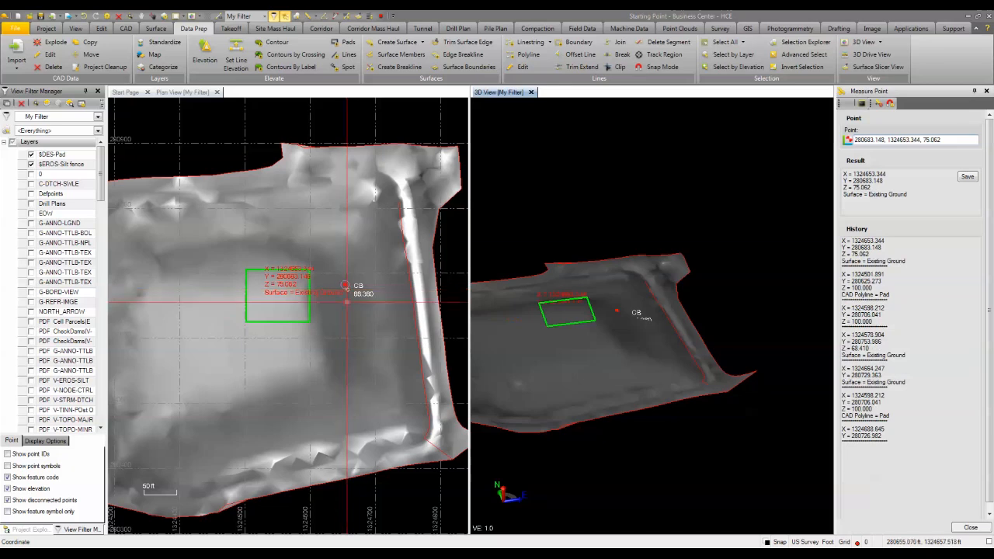
click(321, 301)
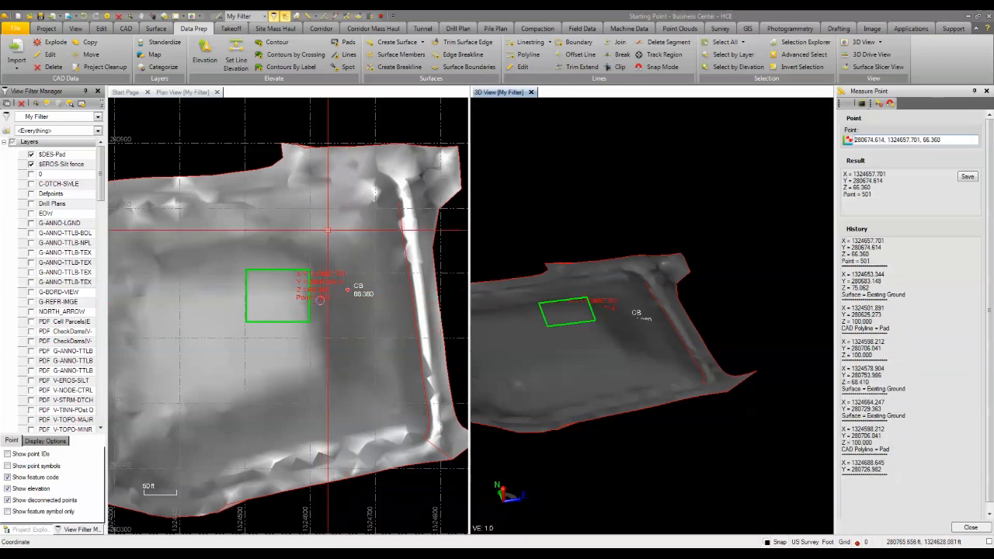
click(308, 225)
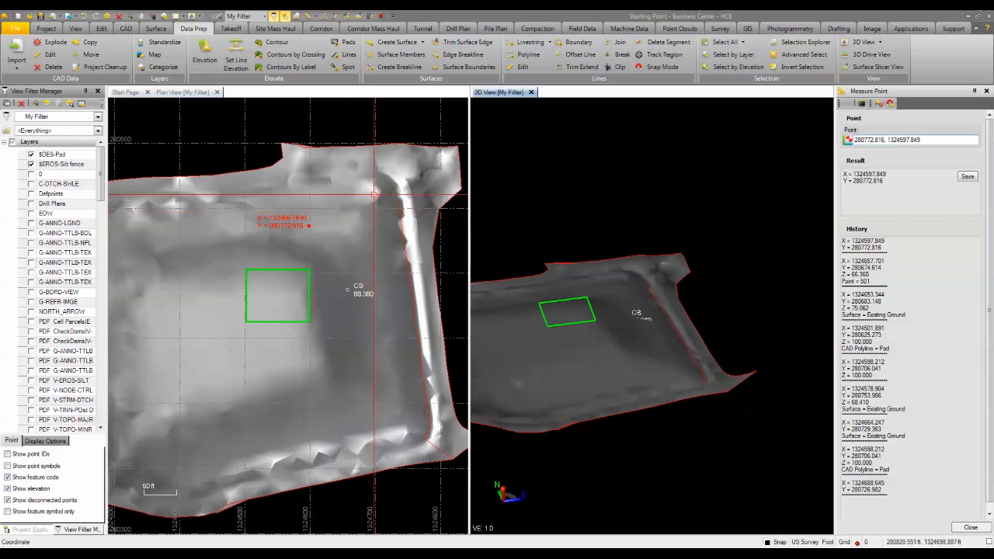
Measure a spot on Existing Ground northeast of the pad, save it as Point on layer 0 with By Layer color, and show layer 0.
click(375, 192)
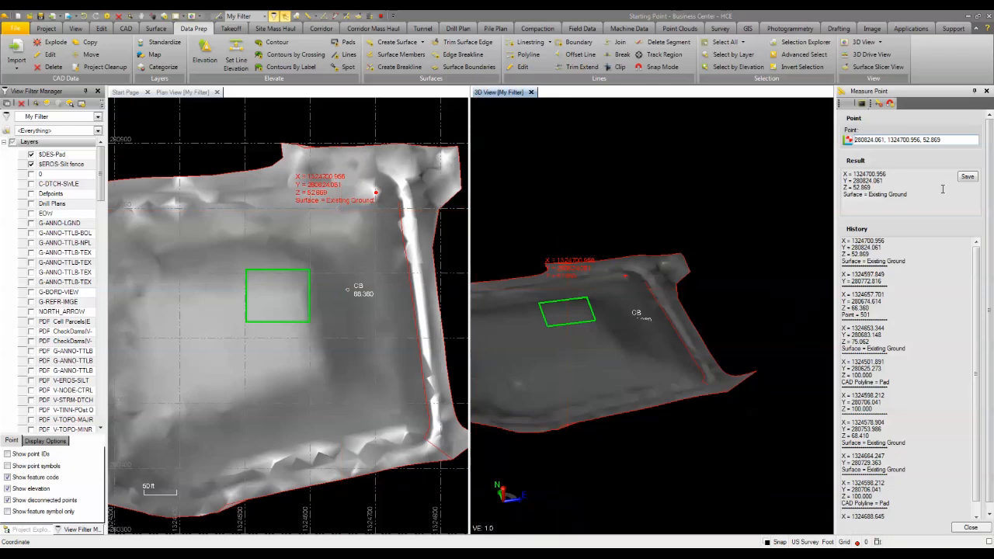
click(968, 177)
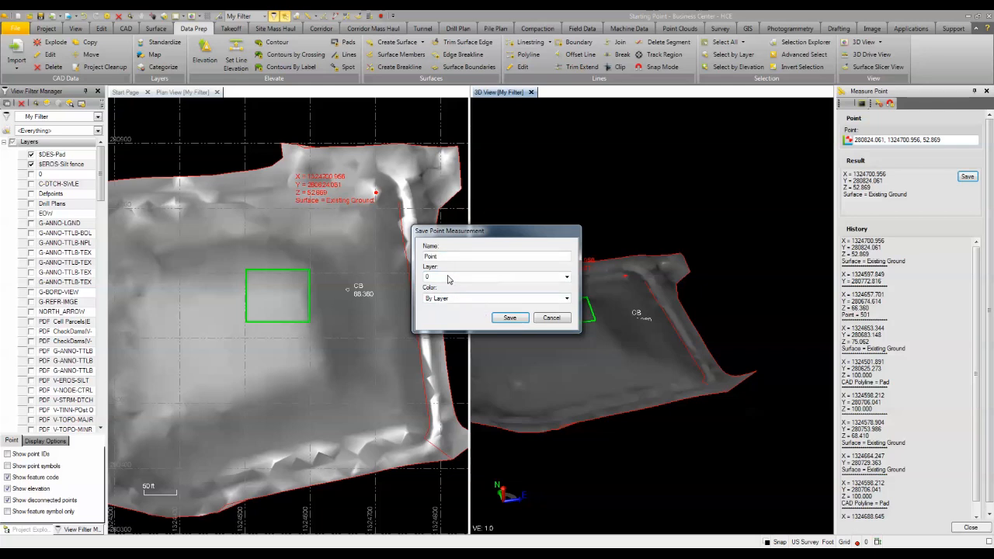
click(508, 319)
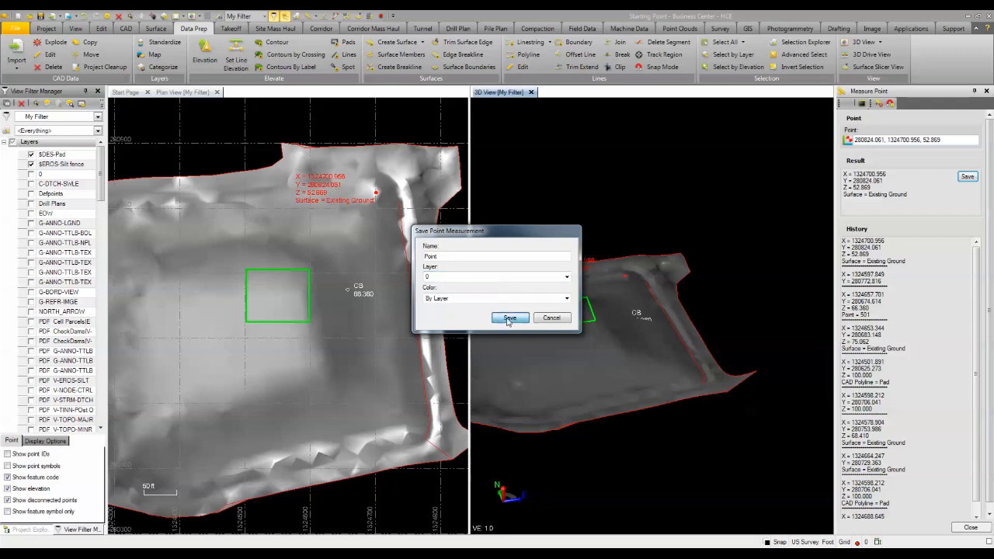
click(32, 174)
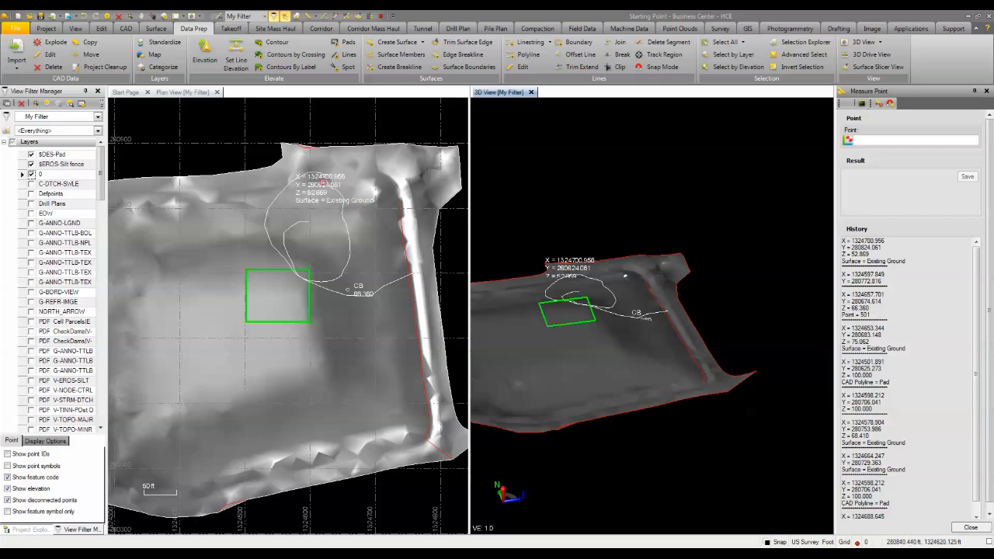
Select the saved point measurement and move it to a spot just south of the pad.
click(321, 178)
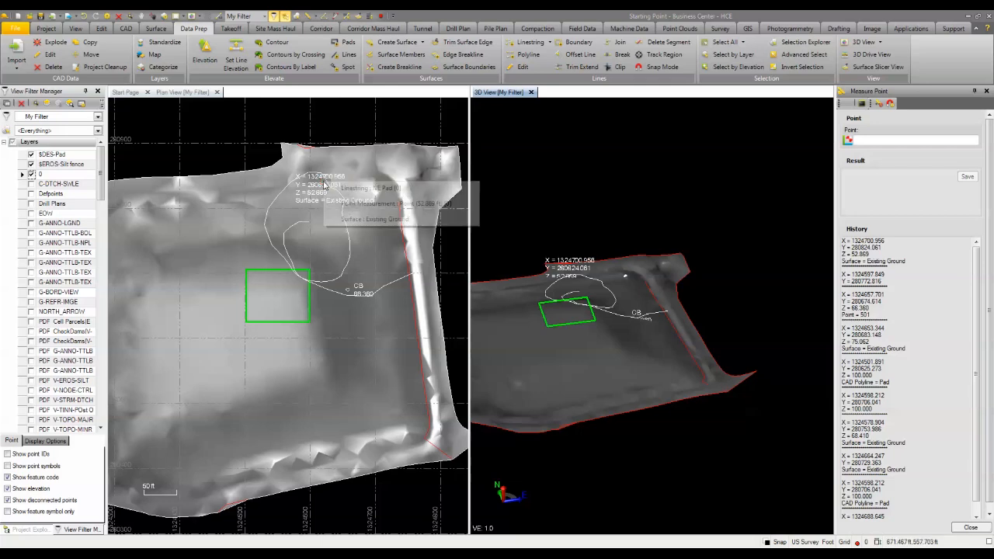
click(355, 219)
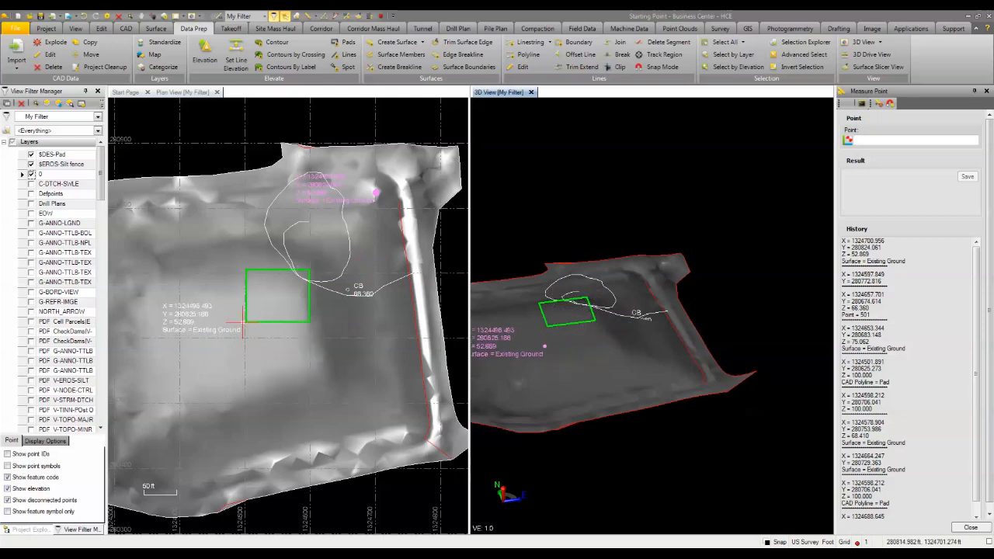
click(262, 354)
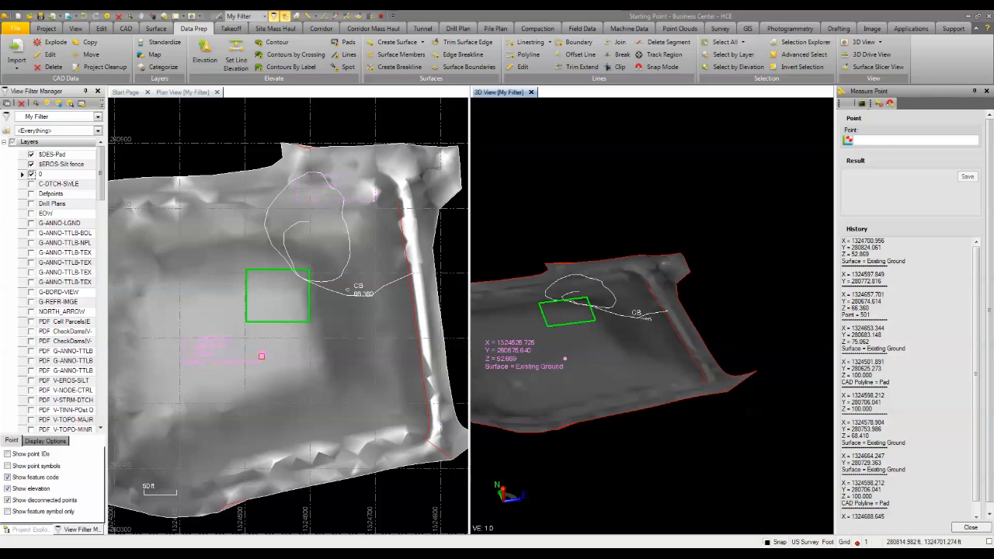